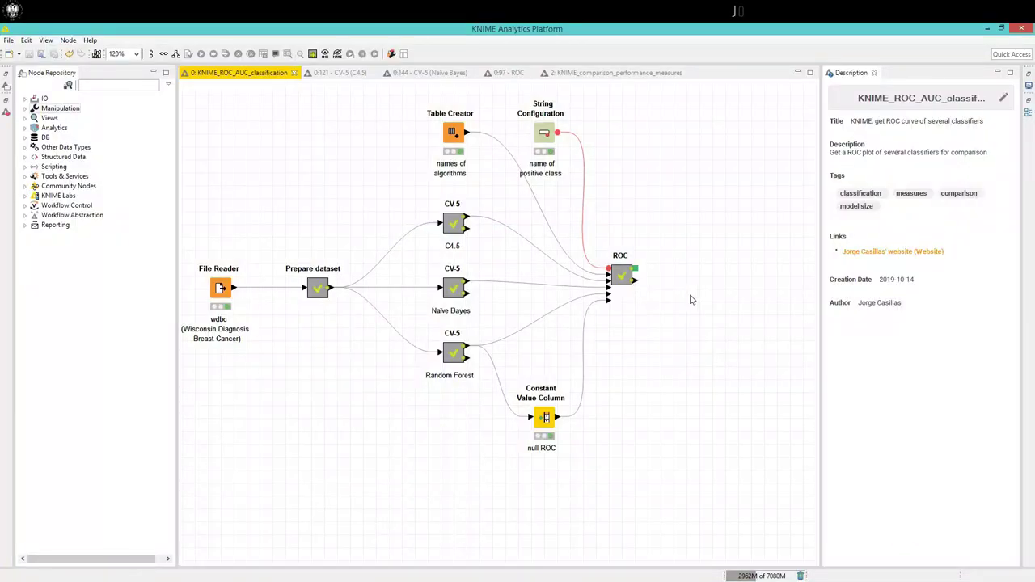
Step: Read the ROC node's description and view its ROC curve image output
left_click(621, 275)
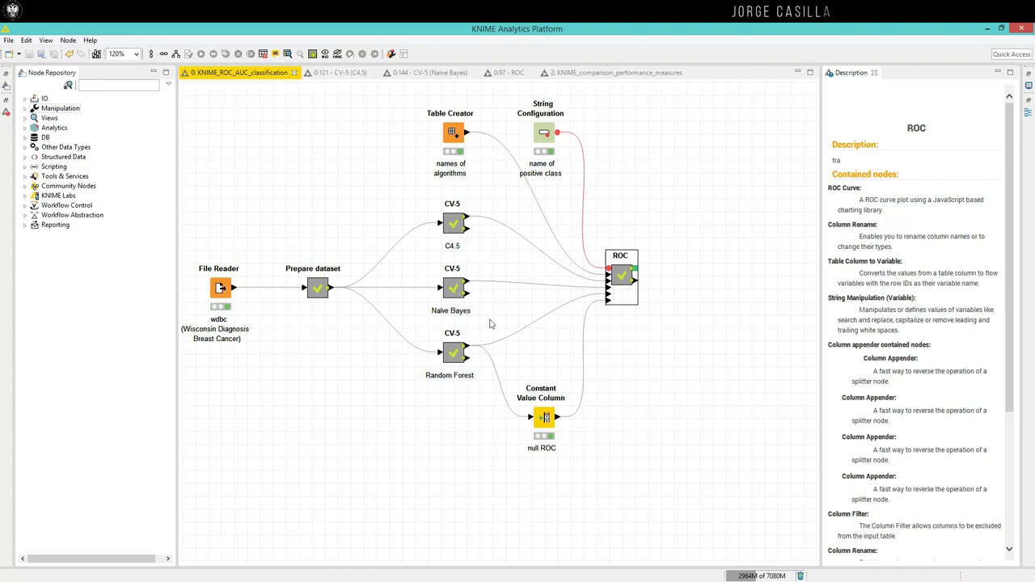
right_click(623, 278)
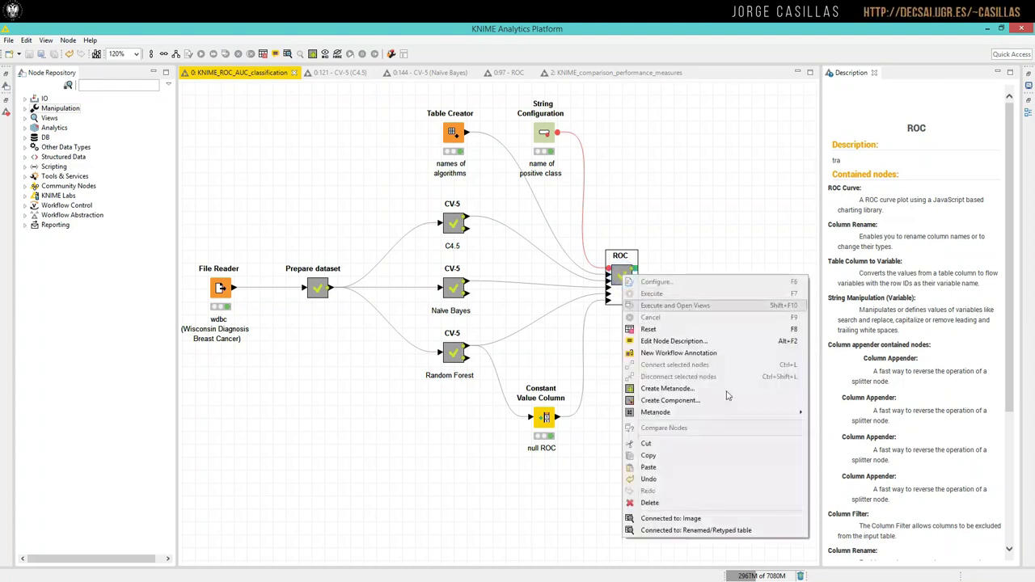
left_click(679, 518)
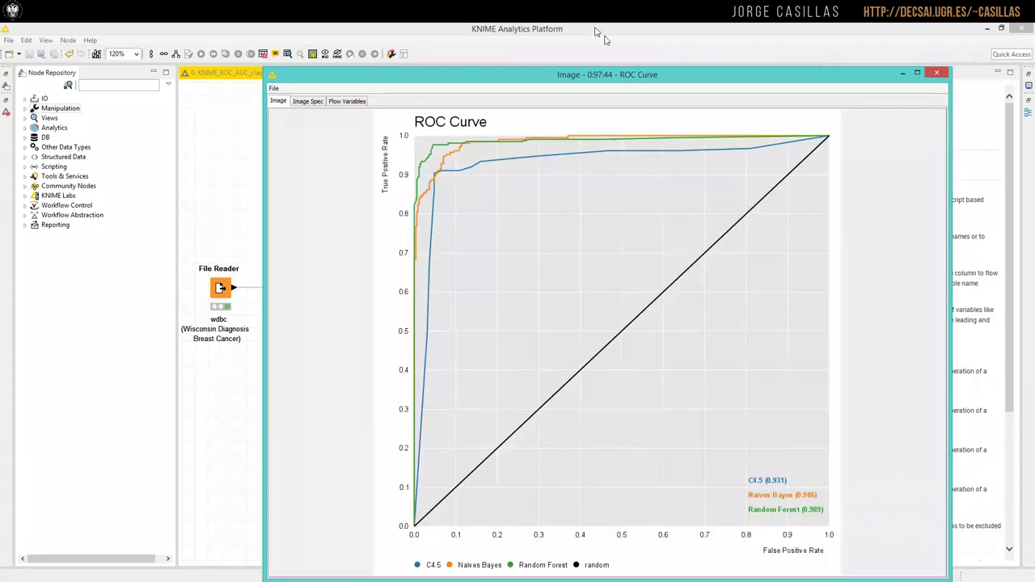
left_click(936, 73)
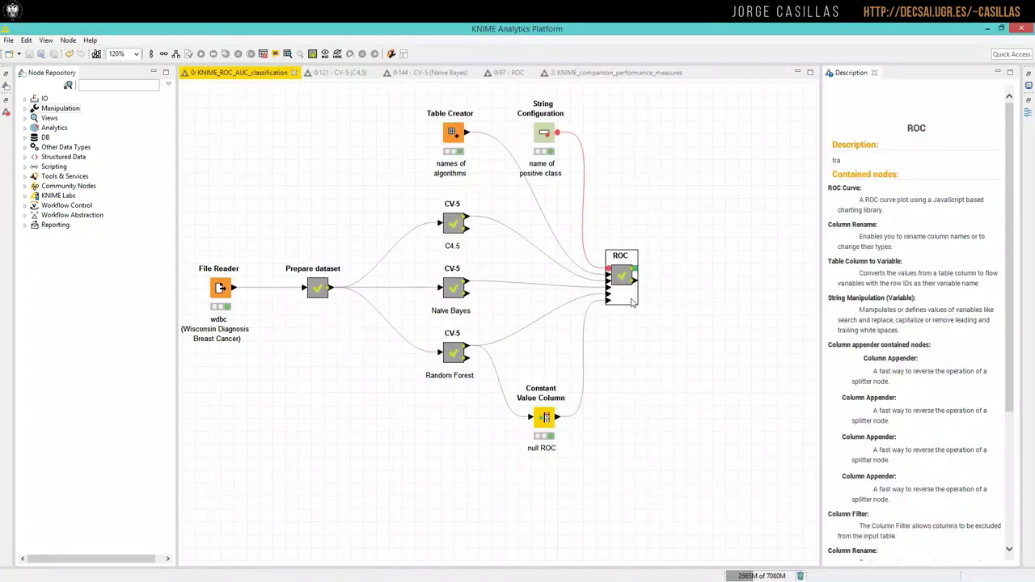
left_click(499, 256)
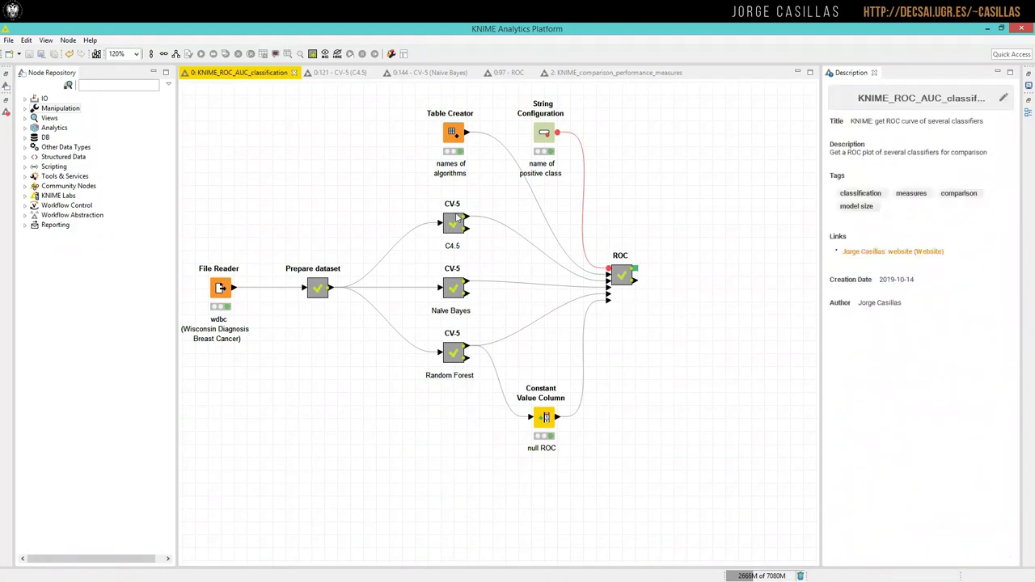
Step: Inspect the C4.5 X-Partitioner's stratified sampling column and random seed 123456, leaving them unchanged
double_click(457, 225)
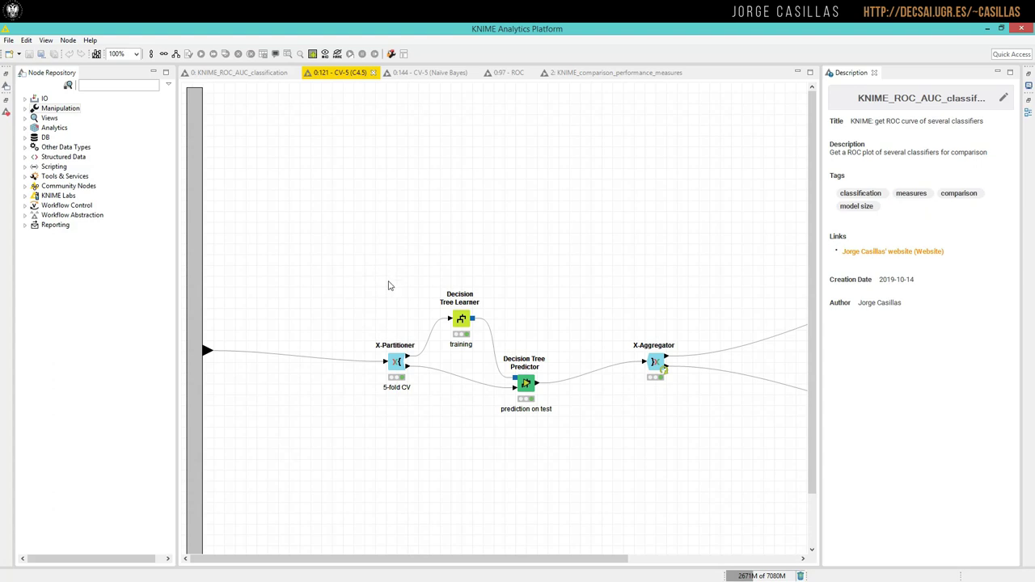
double_click(398, 362)
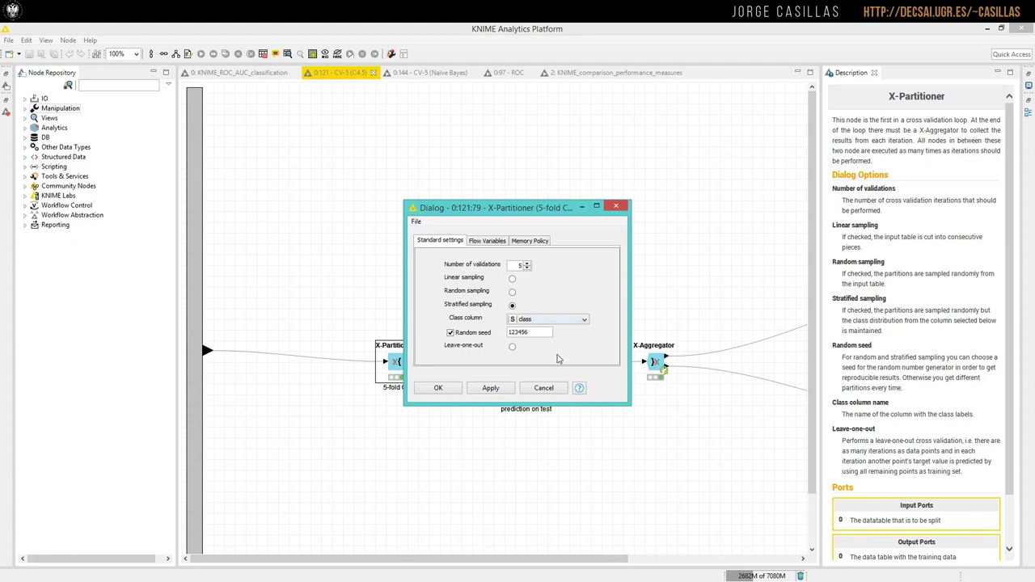
left_click(518, 307)
double_click(540, 333)
left_click(546, 389)
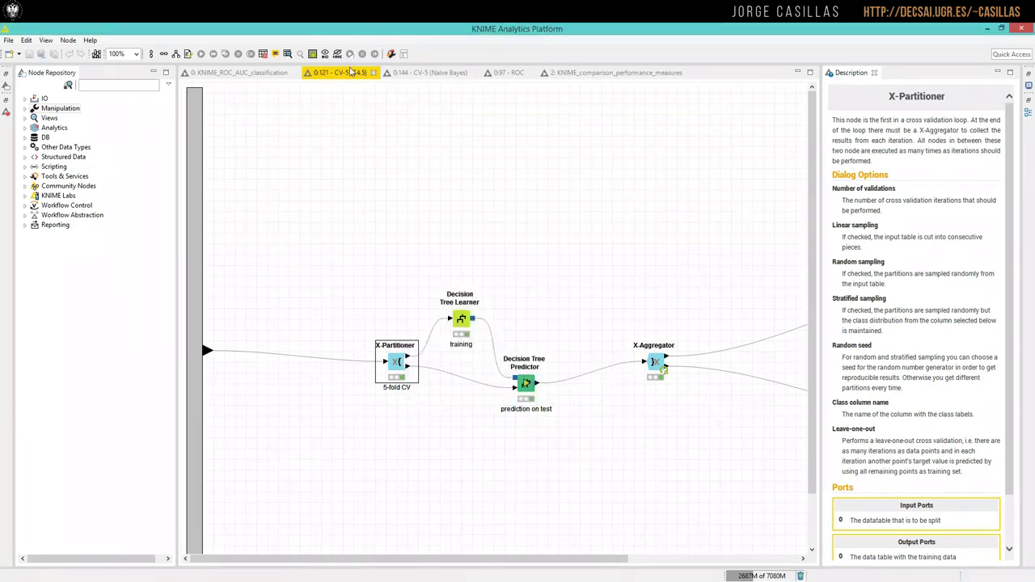
left_click(260, 72)
Step: Confirm the Naive Bayes X-Partitioner also uses random seed 123456, without changes
left_click(451, 288)
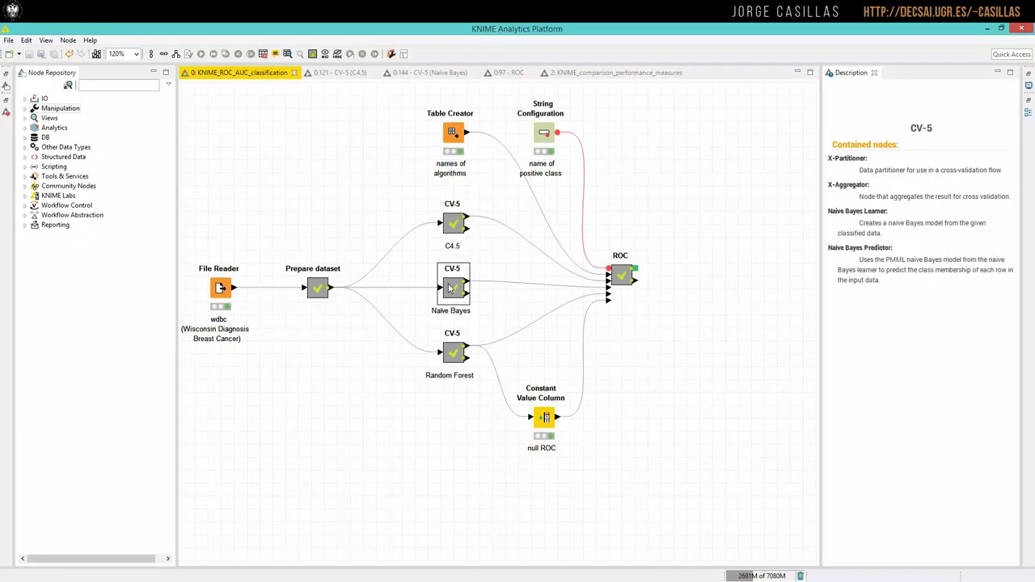
double_click(451, 288)
left_click(314, 276)
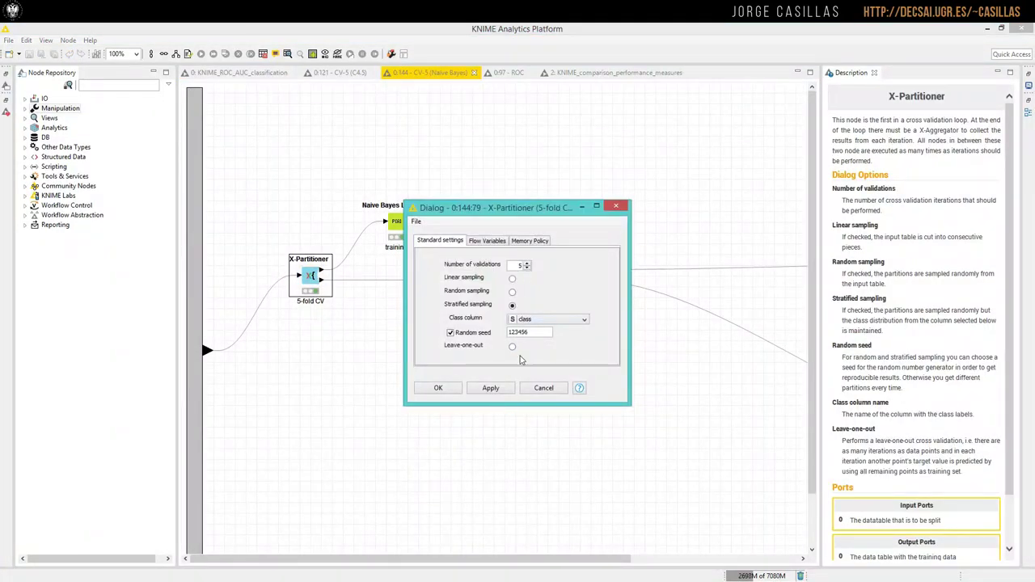
double_click(532, 332)
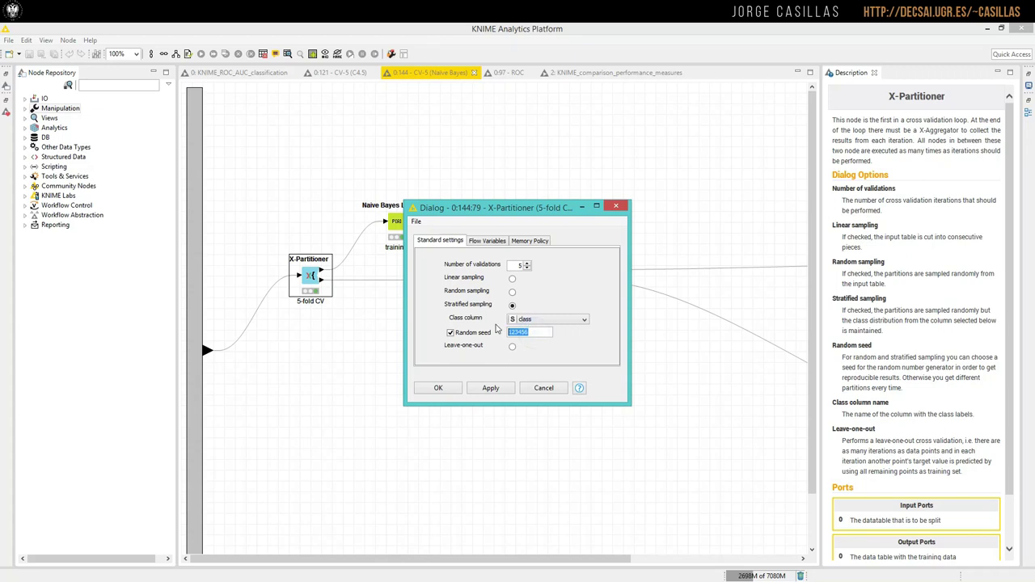
left_click(540, 387)
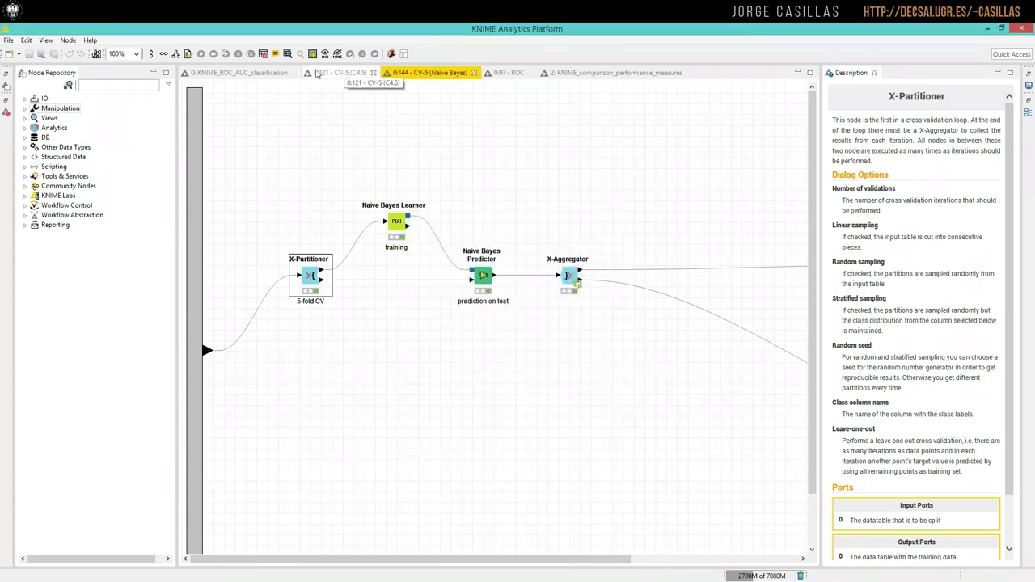
left_click(265, 73)
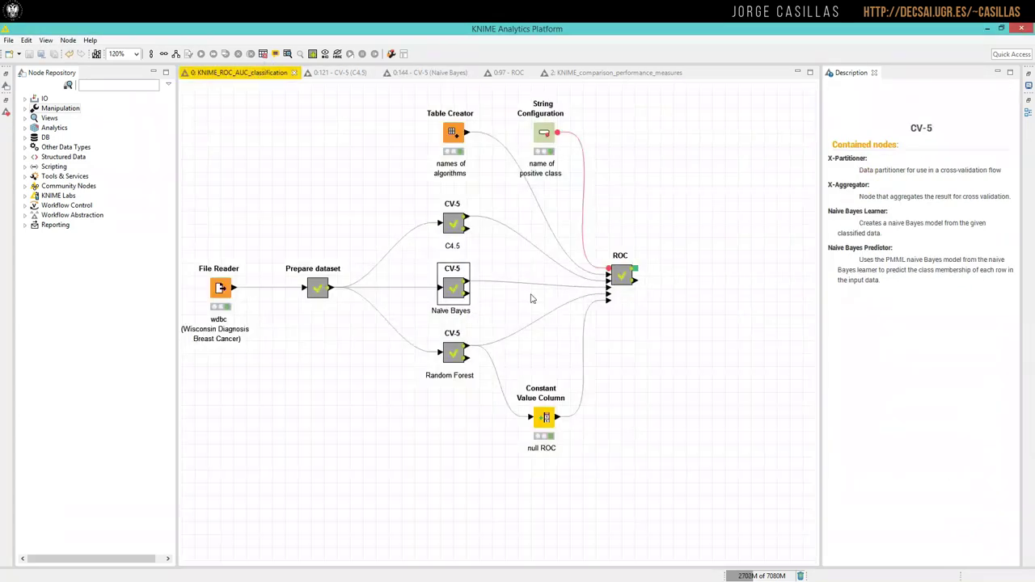
Step: Review the C4.5 metanode's prediction table rows, such as Row1 and Row14
right_click(454, 222)
left_click(555, 466)
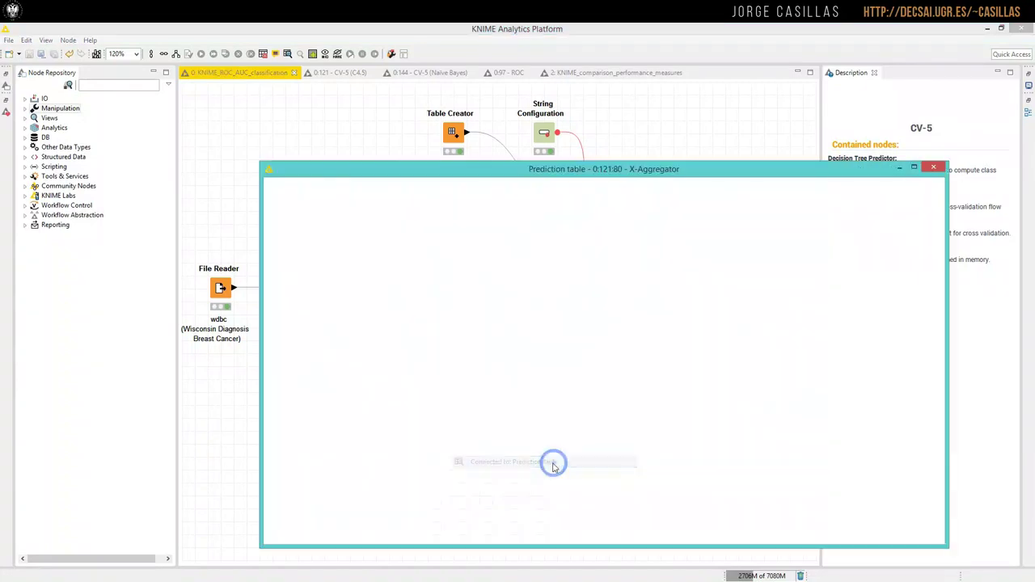
left_click_drag(636, 176, 483, 97)
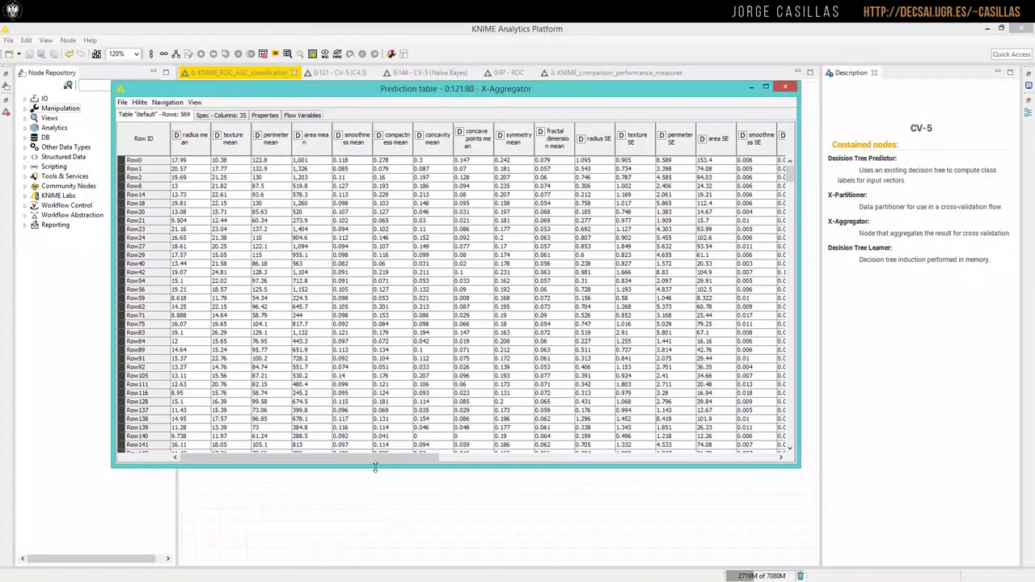
left_click_drag(376, 457, 782, 436)
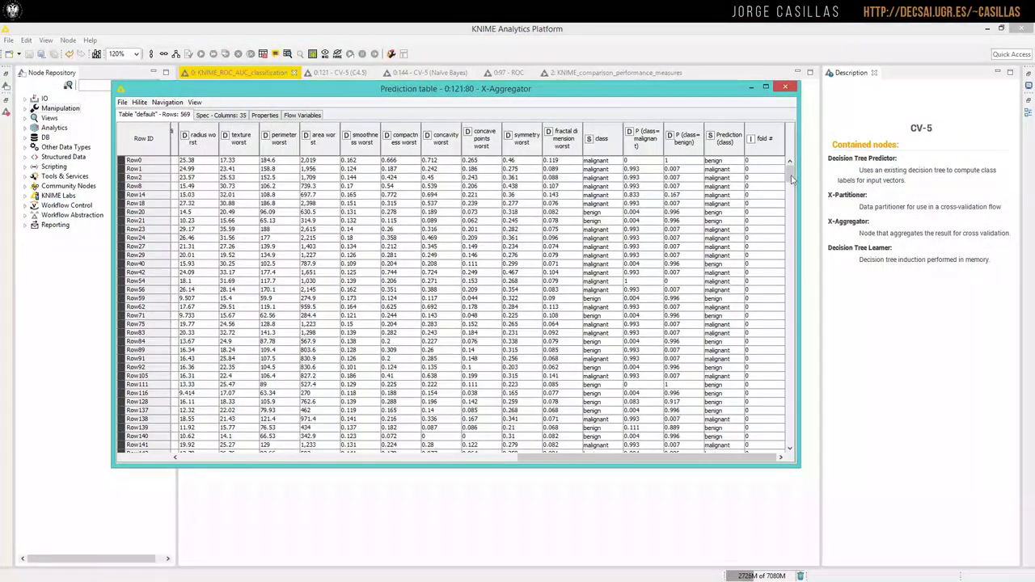
left_click_drag(610, 458, 182, 457)
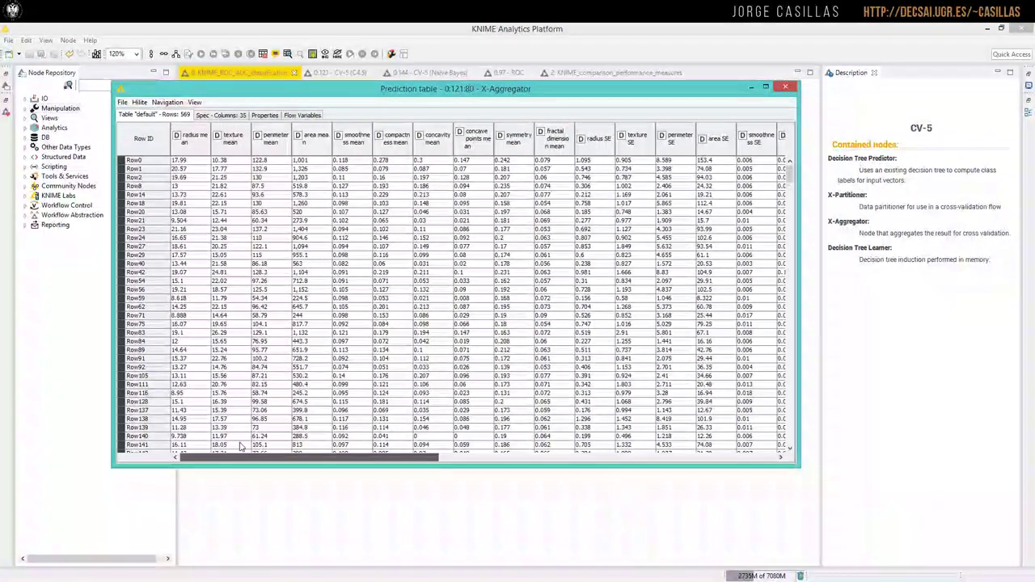
left_click(146, 171)
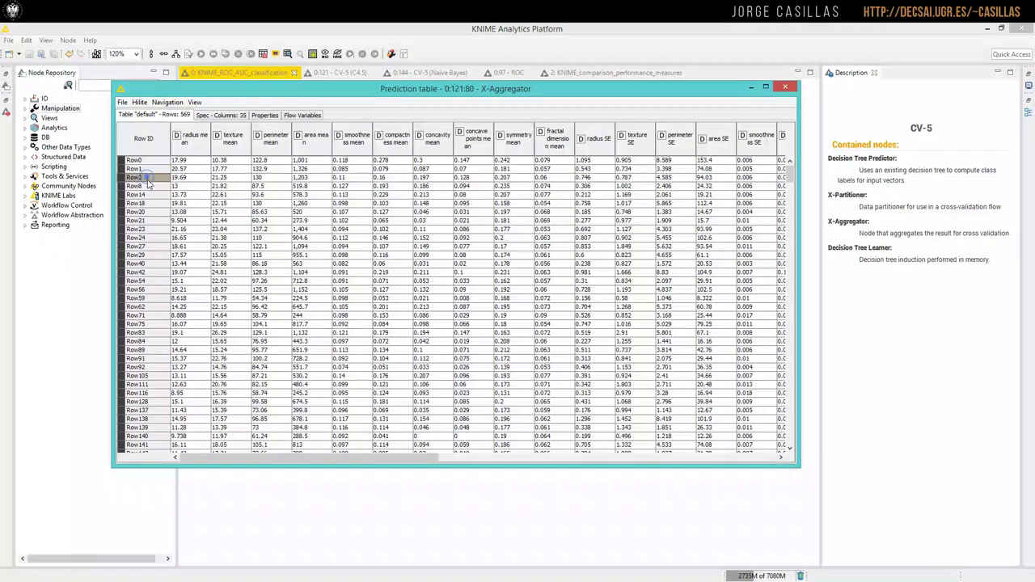
left_click(142, 194)
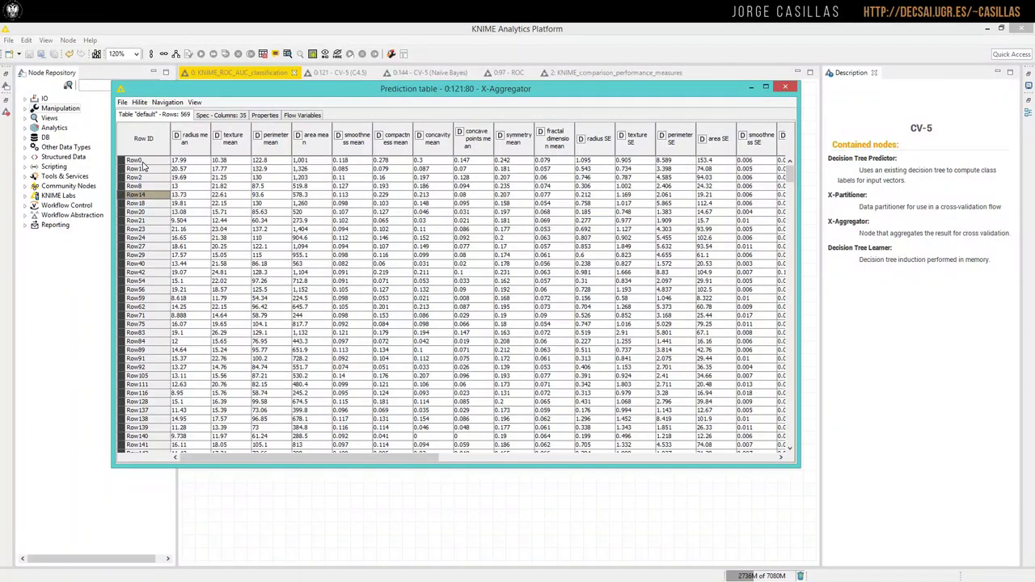
left_click(784, 86)
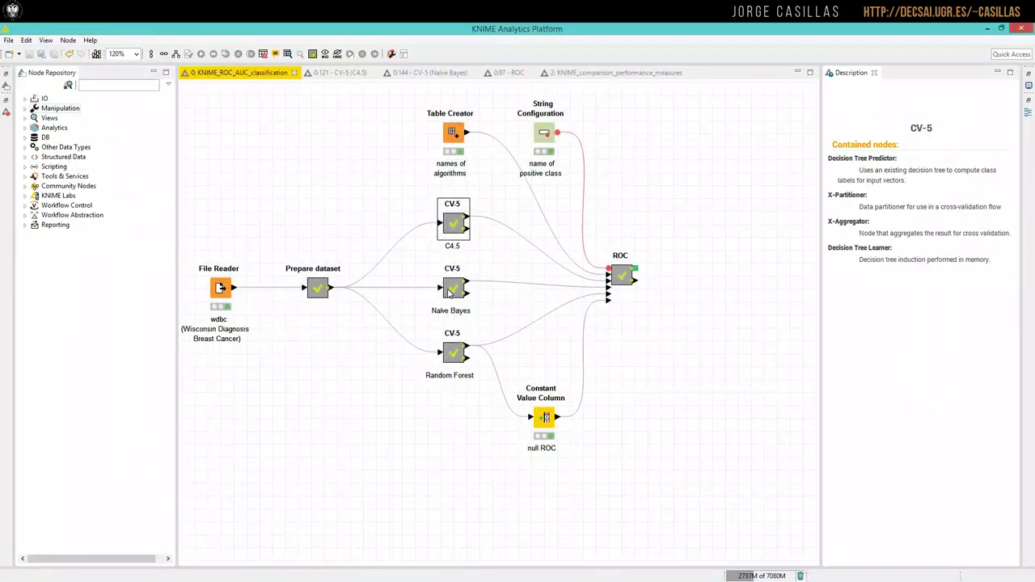
Step: Look over the Naive Bayes metanode's prediction table
right_click(450, 292)
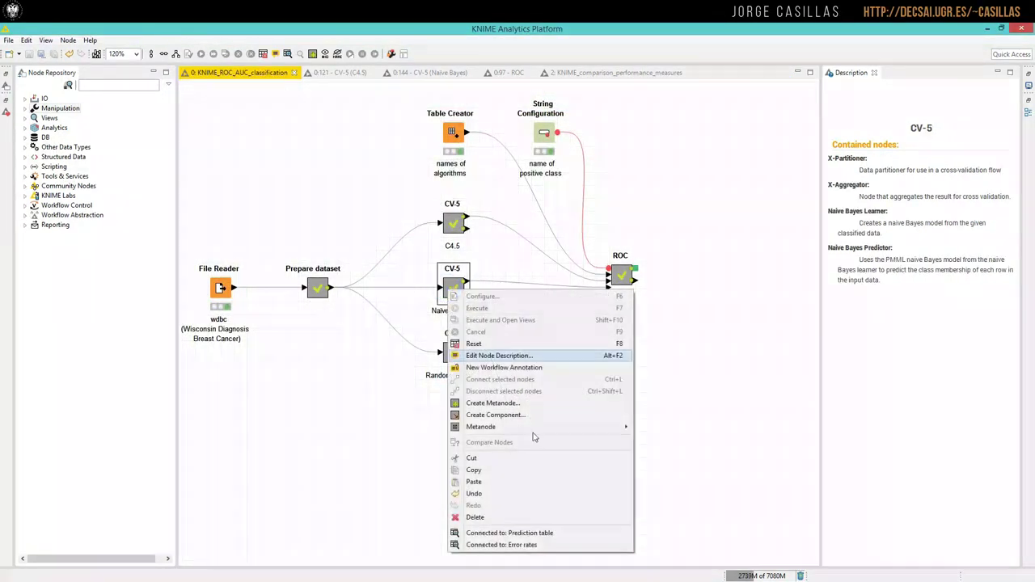
left_click(522, 533)
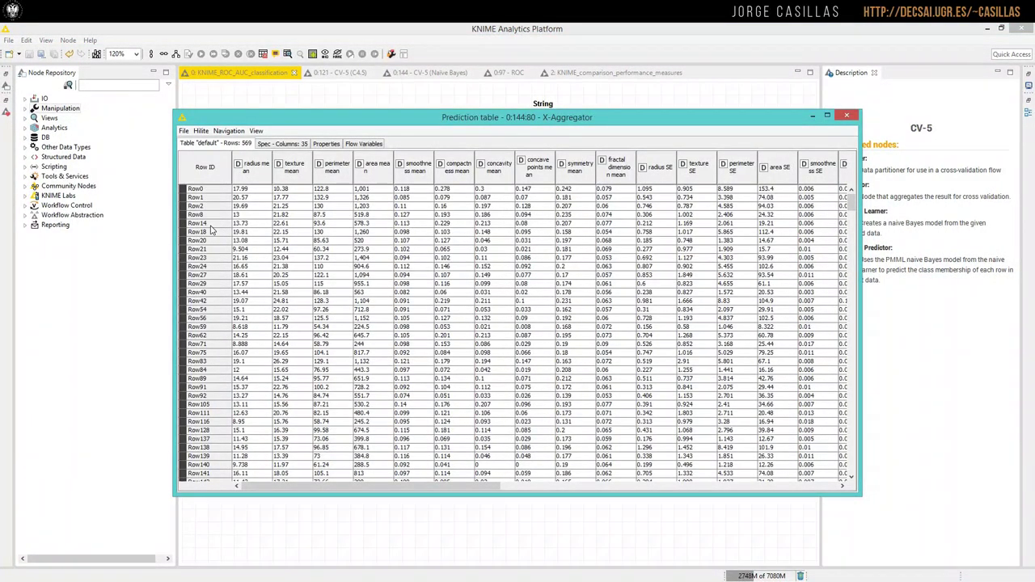
left_click(846, 115)
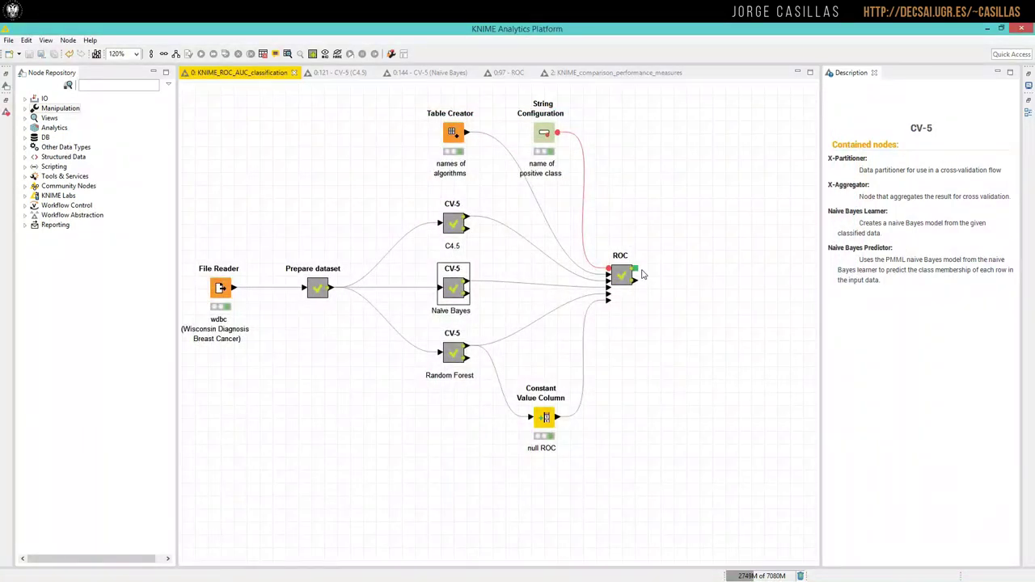
left_click(469, 248)
Step: Confirm the C4.5 Decision Tree Predictor settings unchanged and go back to the main workflow
double_click(456, 226)
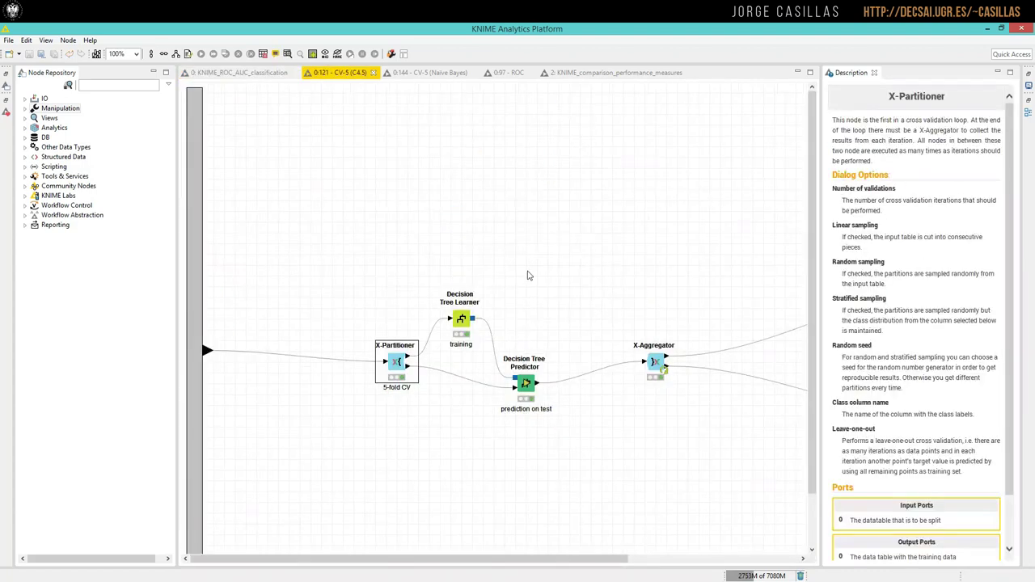
double_click(527, 385)
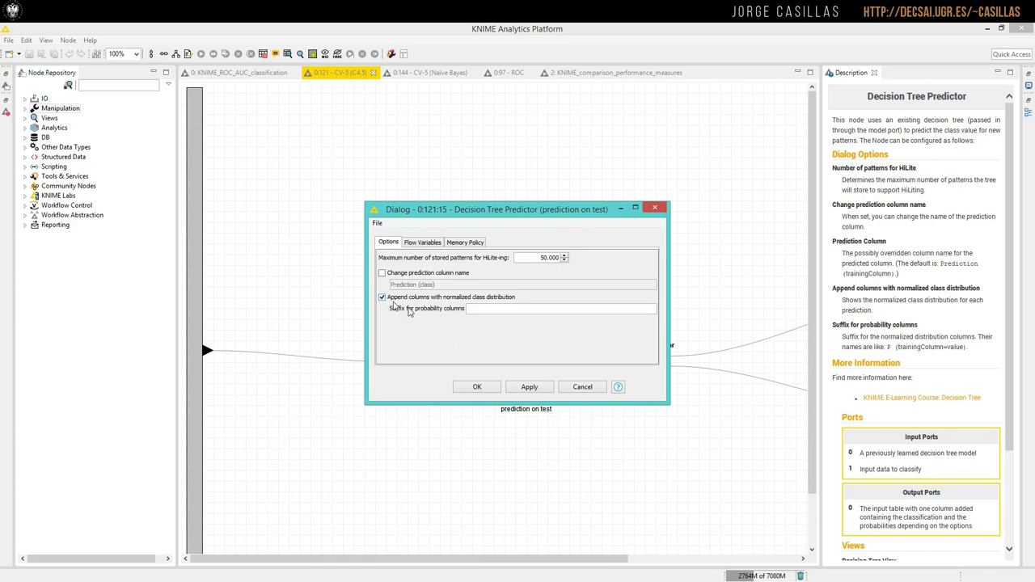
left_click(478, 388)
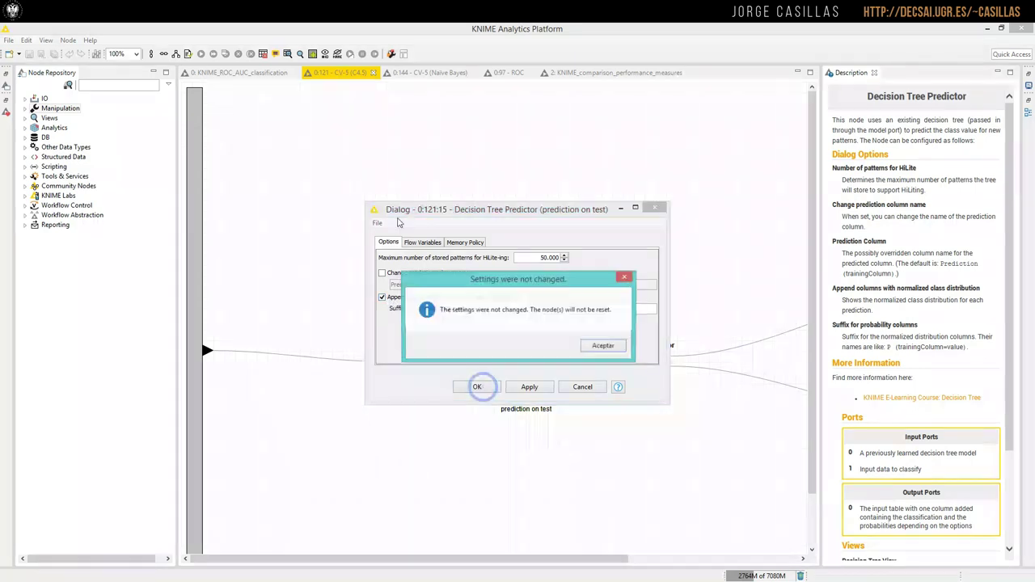
left_click(603, 347)
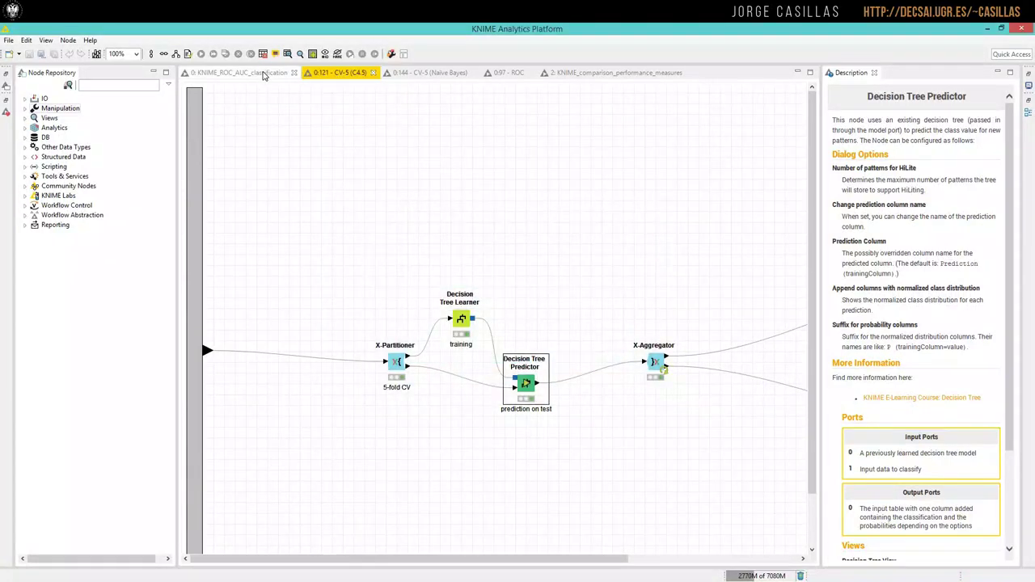
left_click(263, 72)
Step: Confirm the Random Forest Tree Ensemble Predictor settings unchanged and go back to the main workflow
double_click(453, 352)
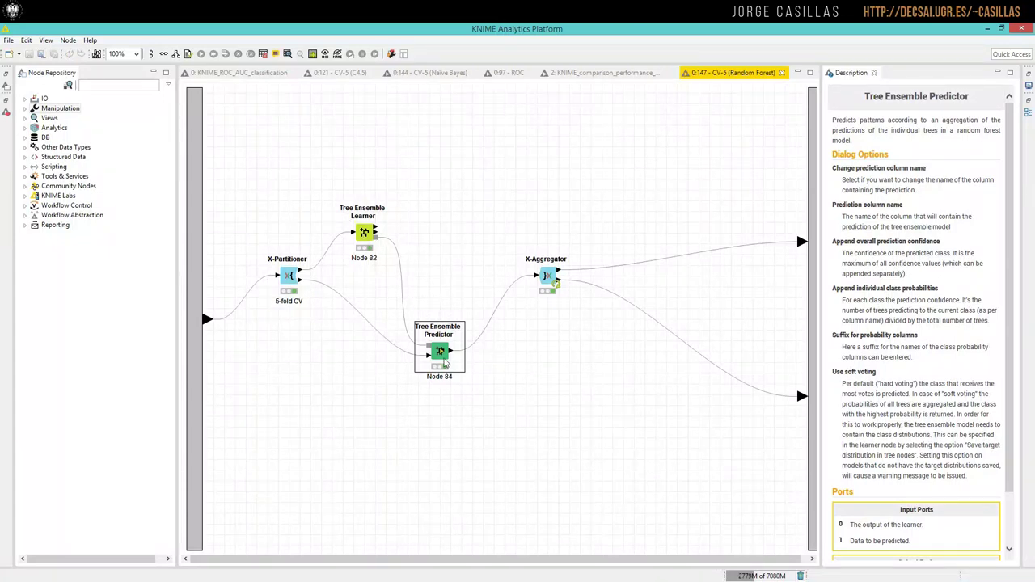
double_click(439, 356)
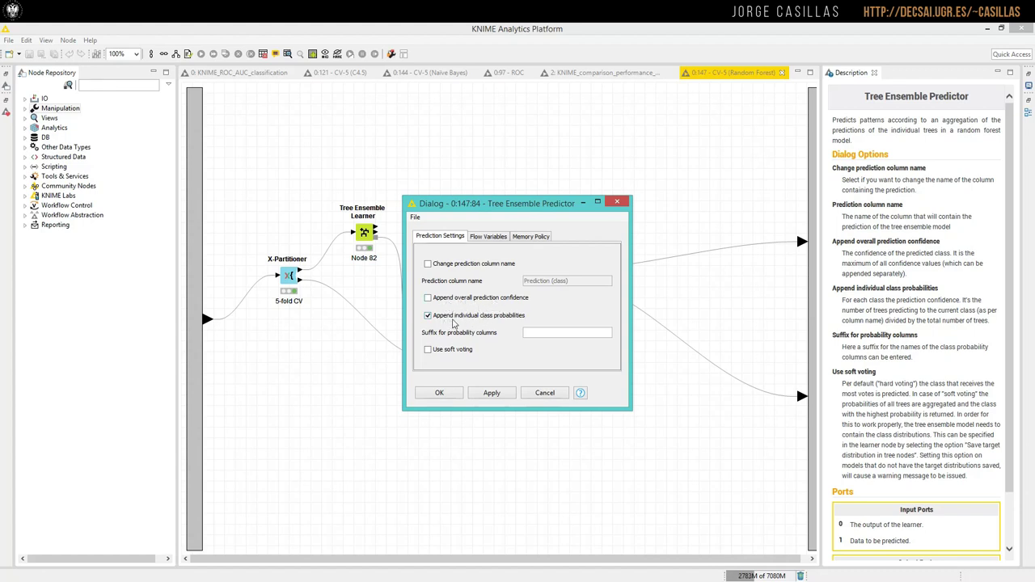
left_click(439, 392)
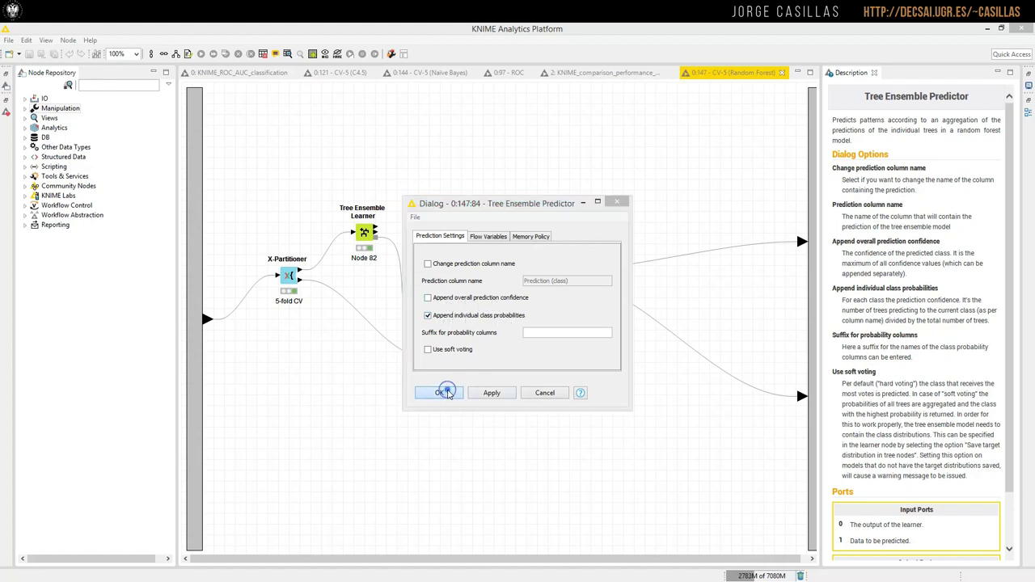
left_click(602, 346)
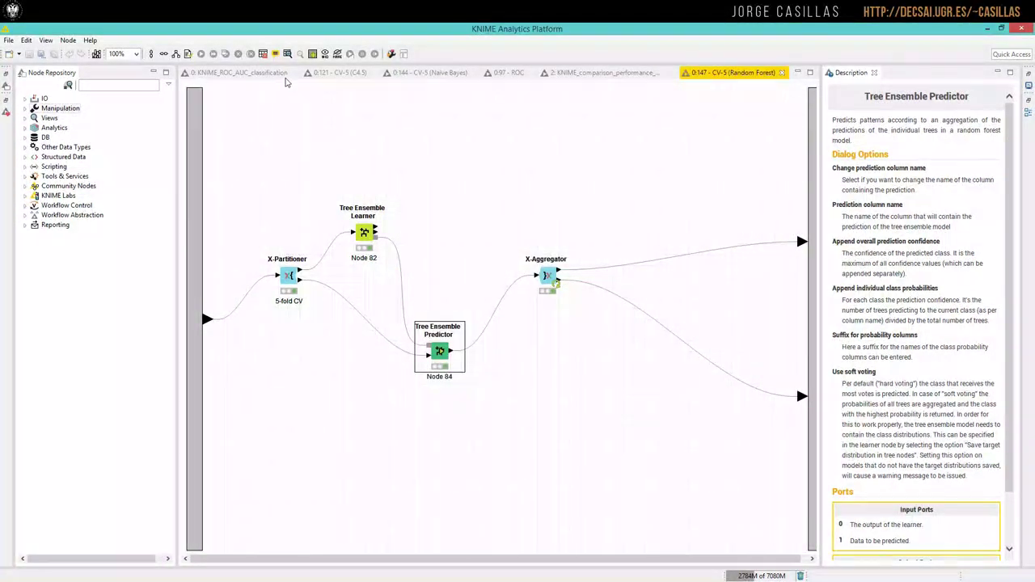
left_click(236, 72)
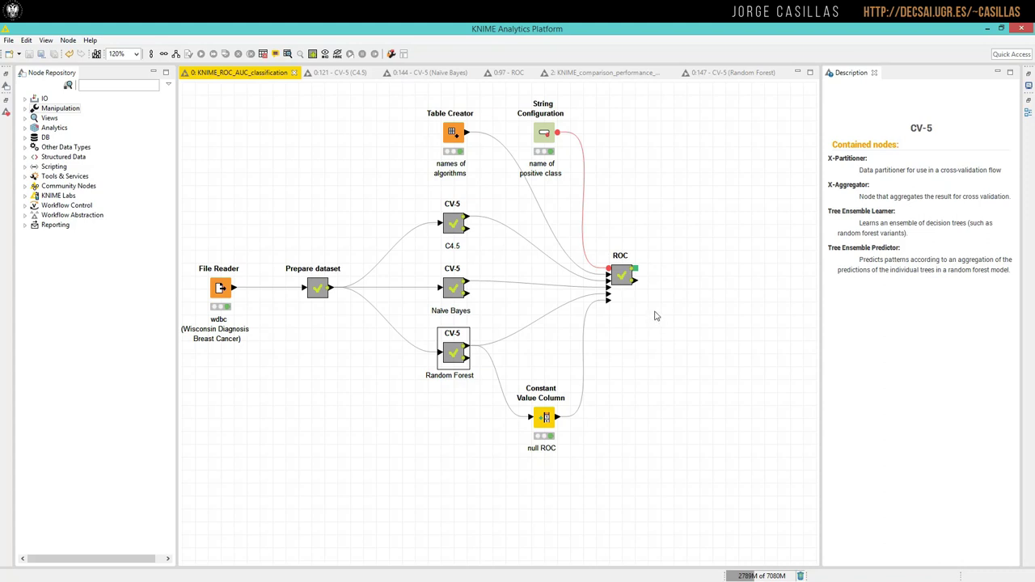
double_click(624, 278)
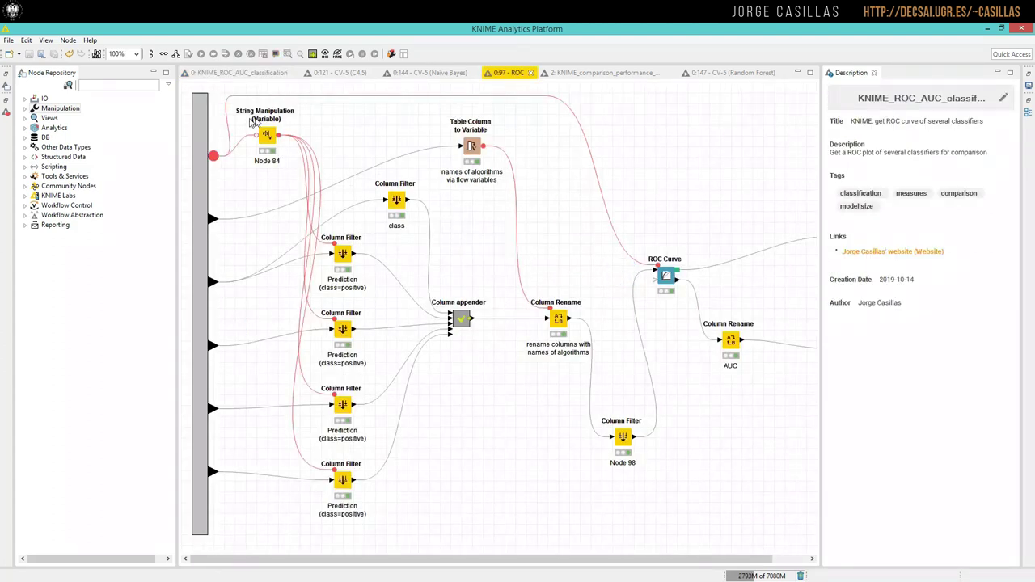
double_click(269, 139)
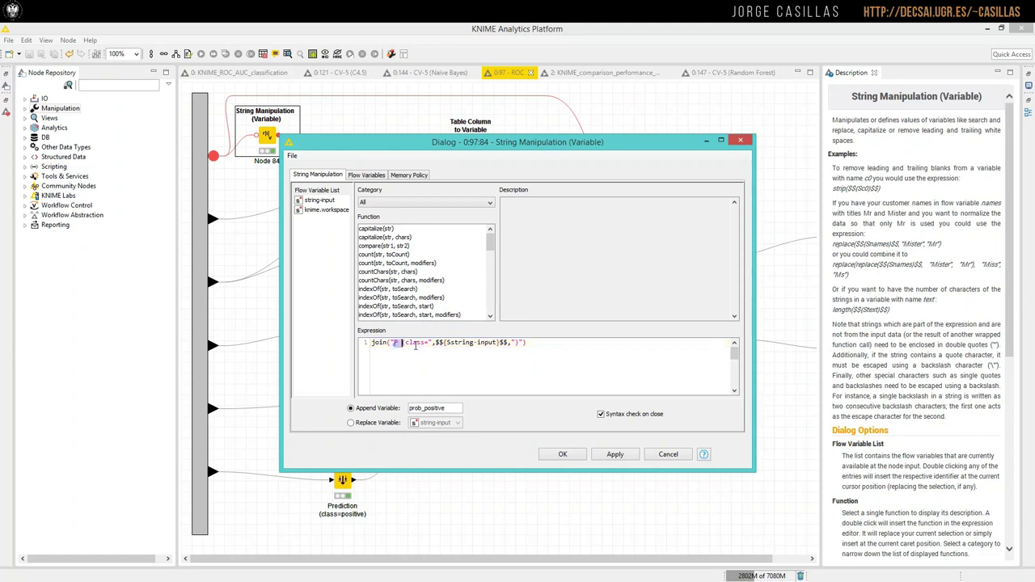
left_click_drag(393, 344, 521, 343)
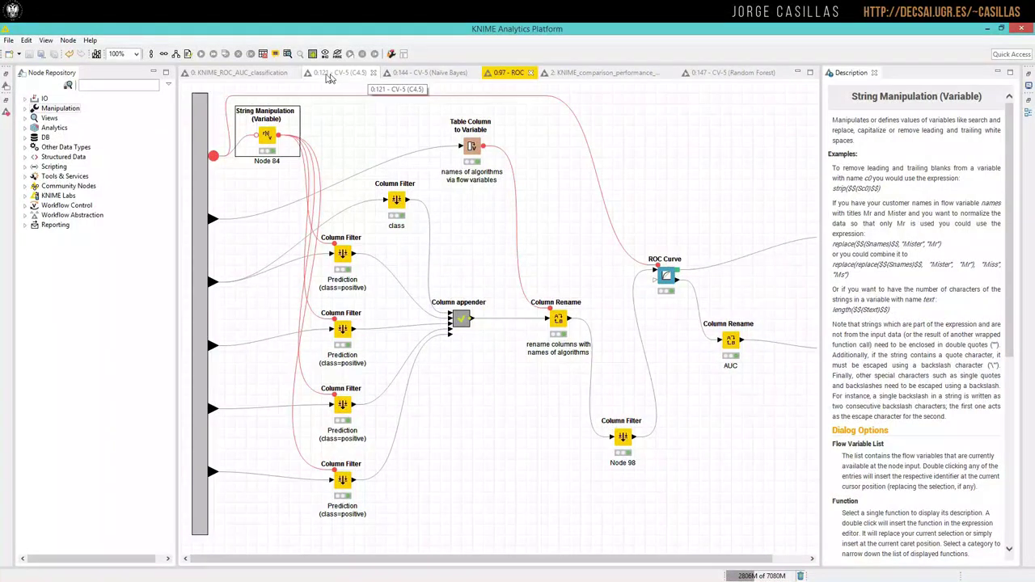
left_click(260, 75)
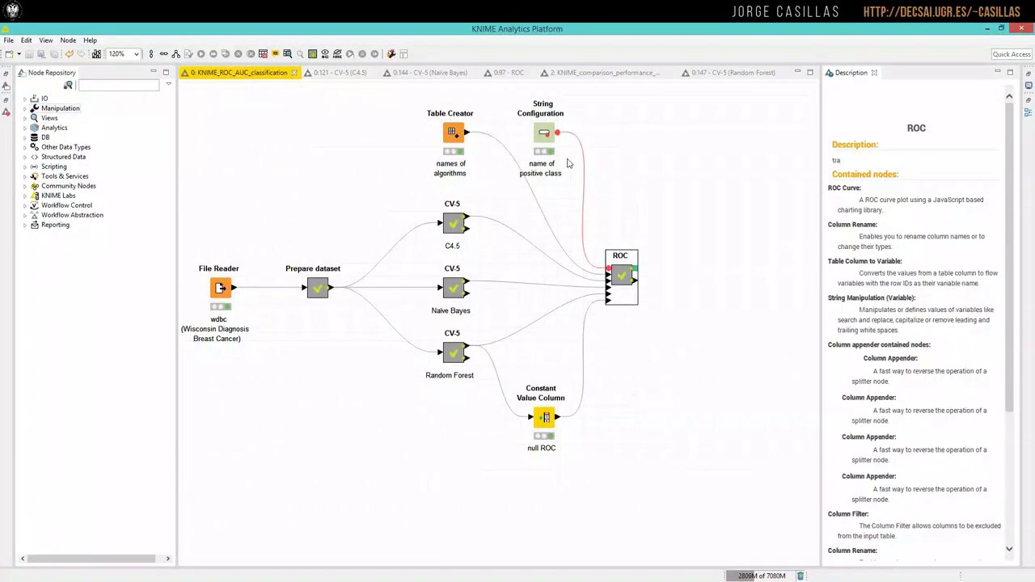
double_click(546, 134)
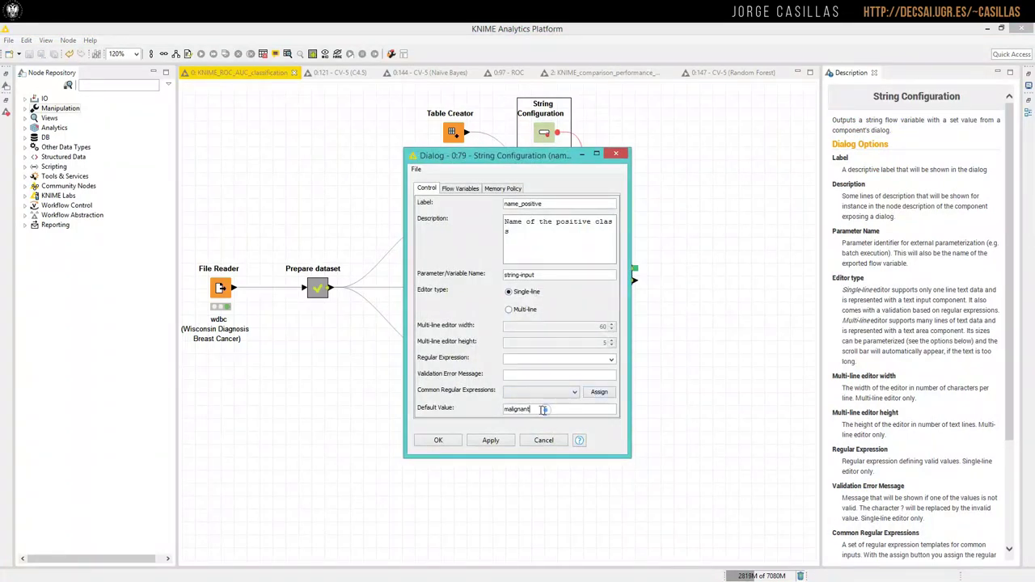
left_click_drag(543, 410, 495, 407)
left_click_drag(564, 410, 479, 414)
left_click(543, 441)
right_click(320, 288)
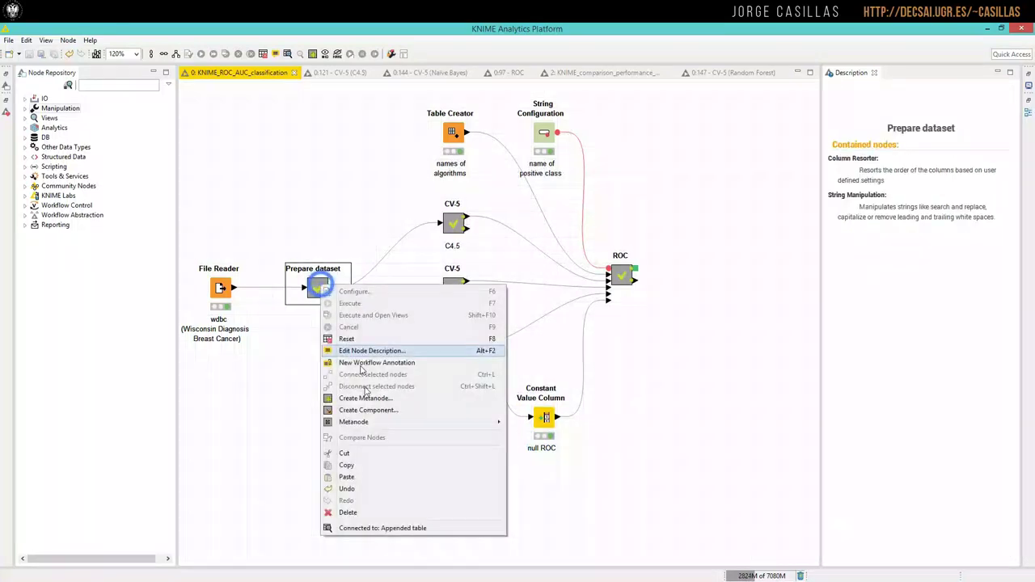
left_click(398, 529)
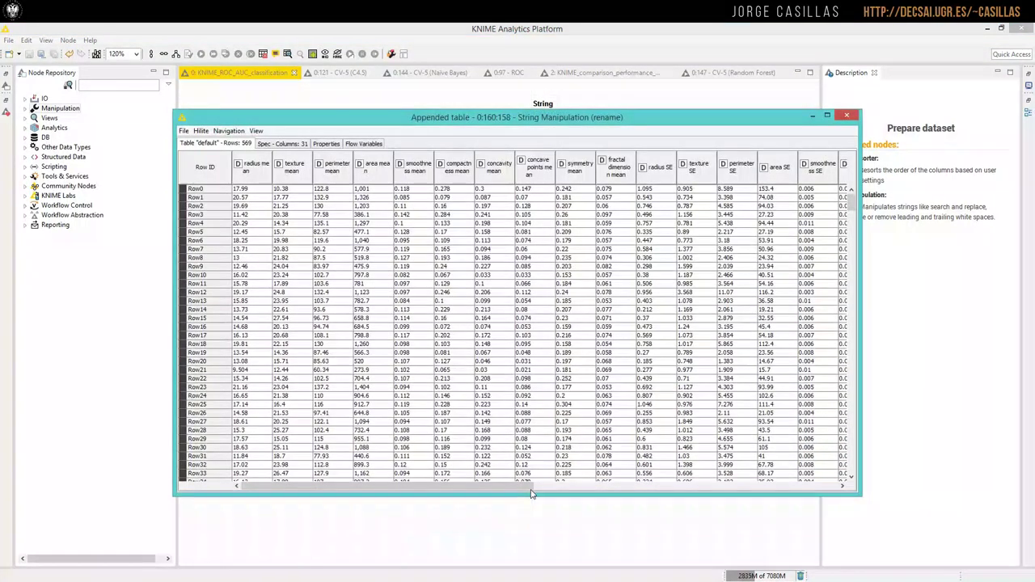
left_click_drag(523, 491, 926, 480)
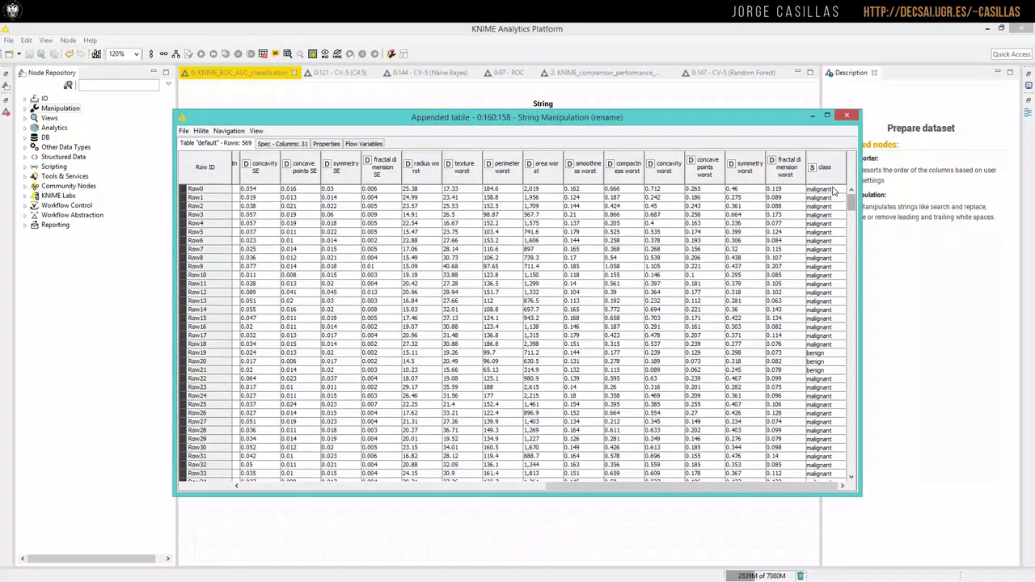
left_click_drag(833, 190, 831, 382)
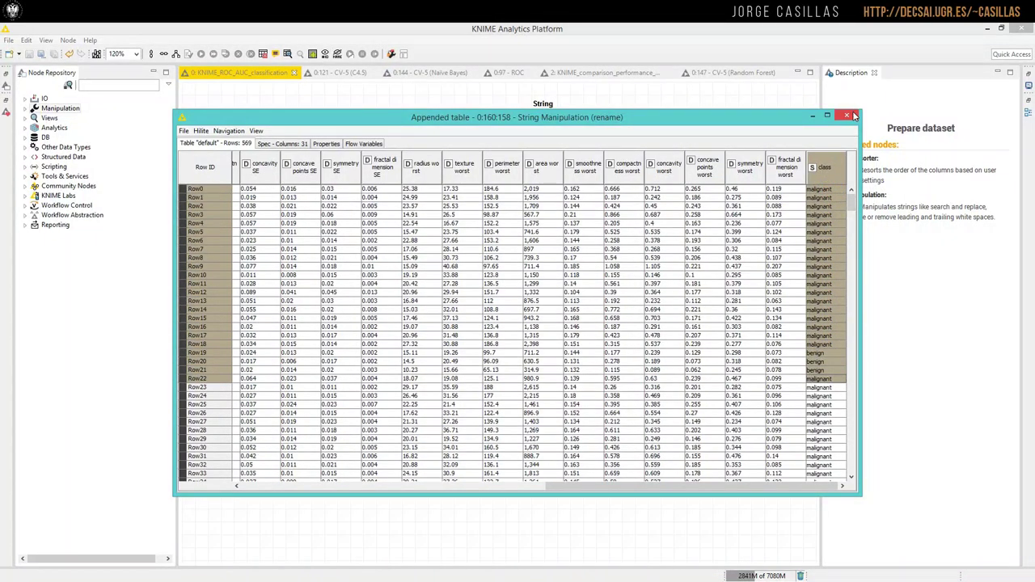
left_click(852, 116)
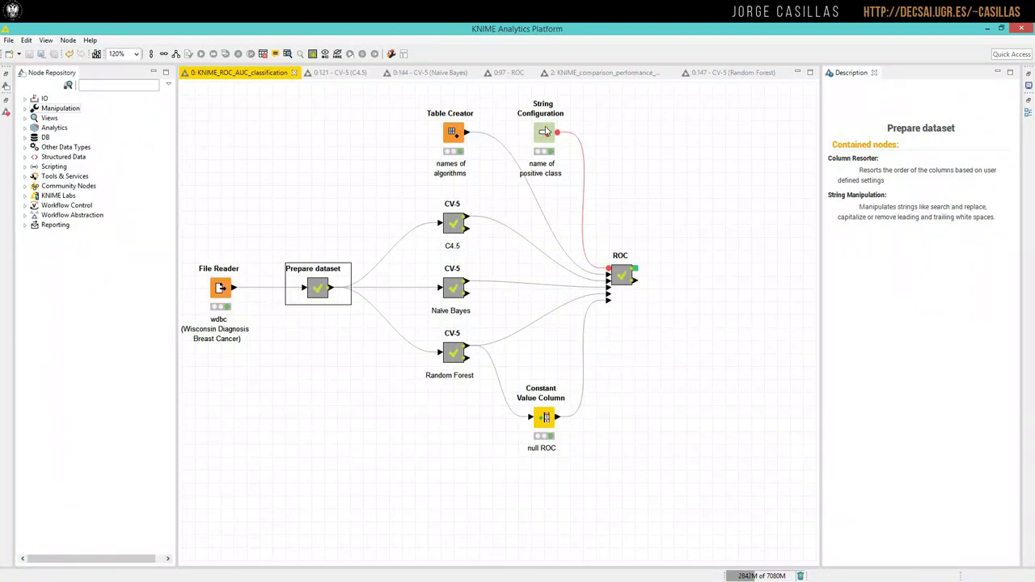
left_click(545, 130)
scroll(1007, 346, "down", 10)
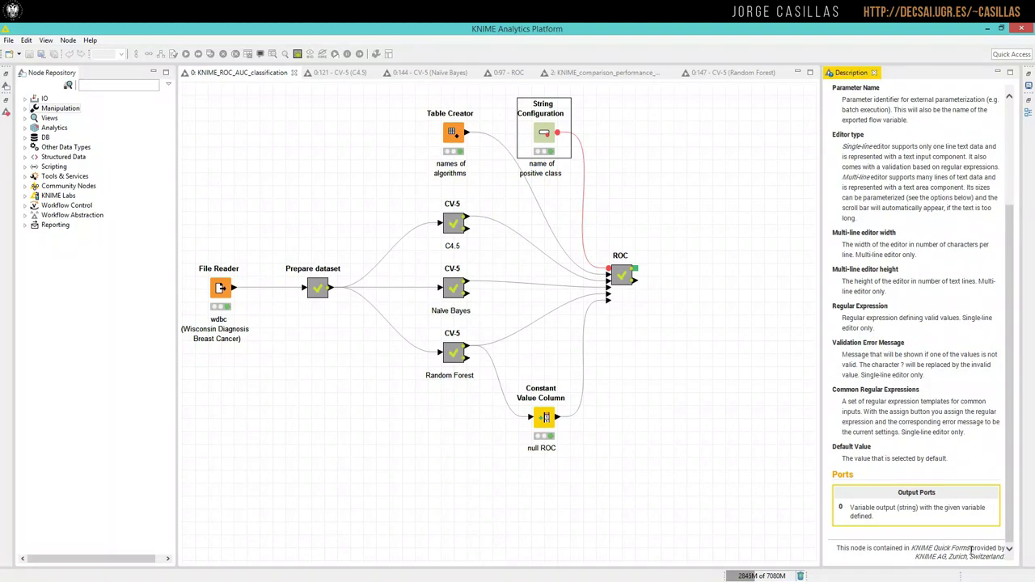
Step: Look inside the ROC metanode at its Column Filter, Column appender and ROC Curve nodes
left_click(632, 185)
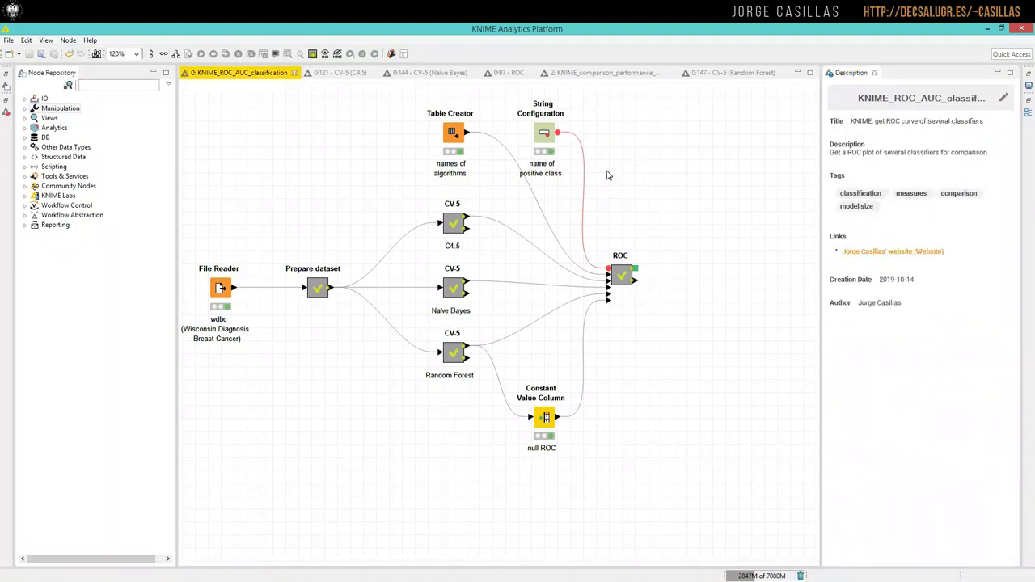
double_click(622, 277)
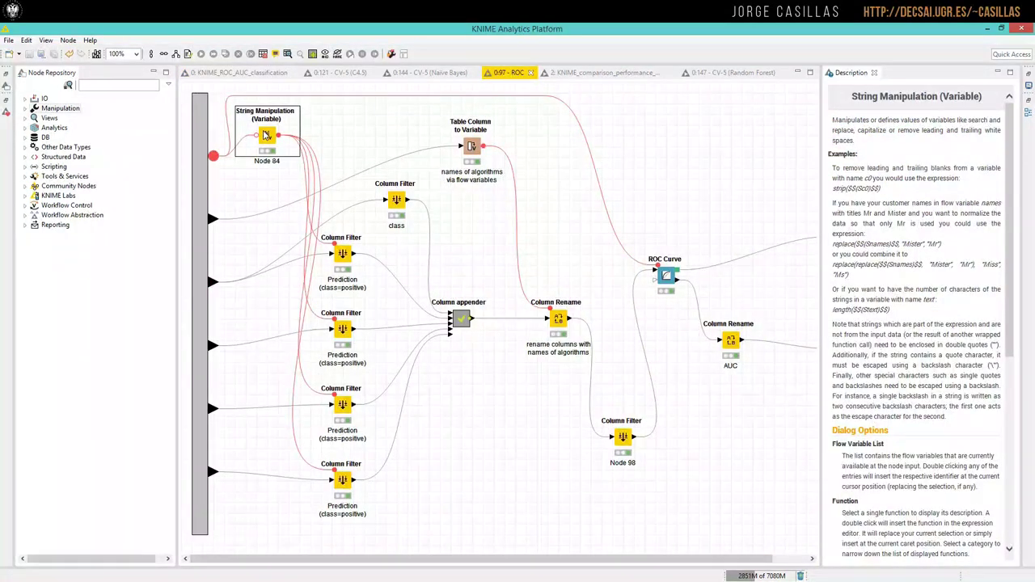
right_click(342, 253)
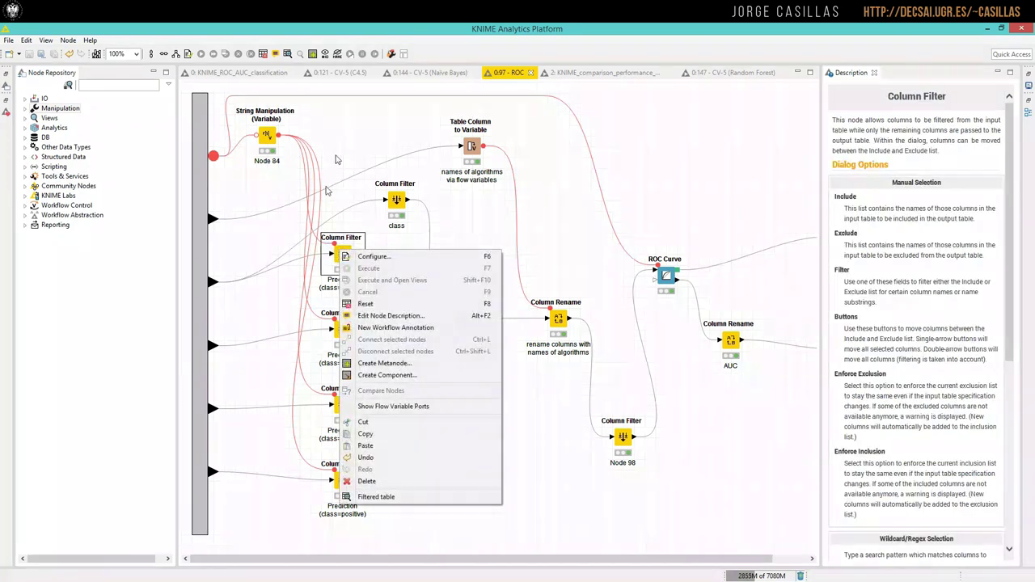
left_click(344, 122)
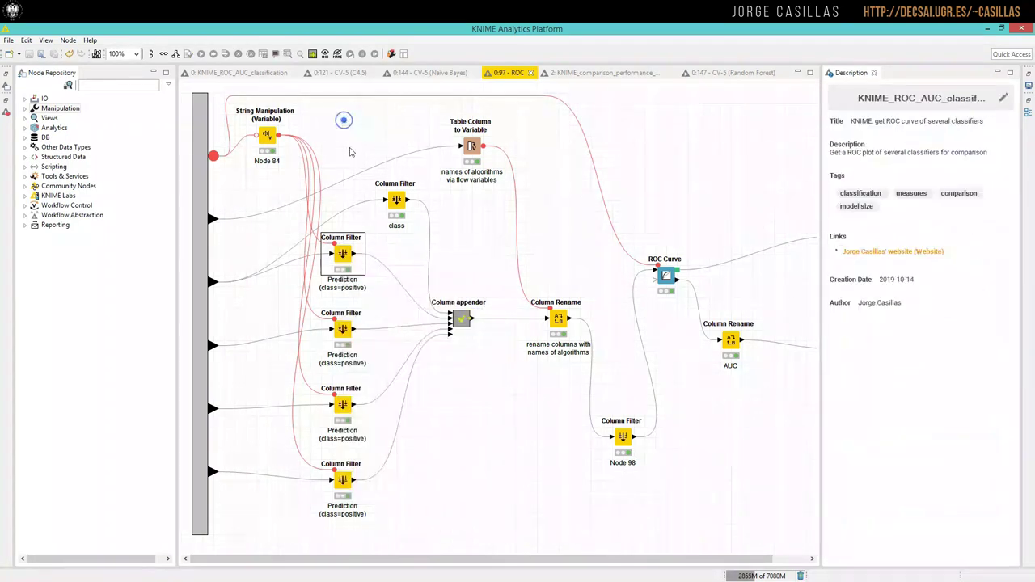
right_click(210, 281)
left_click(296, 514)
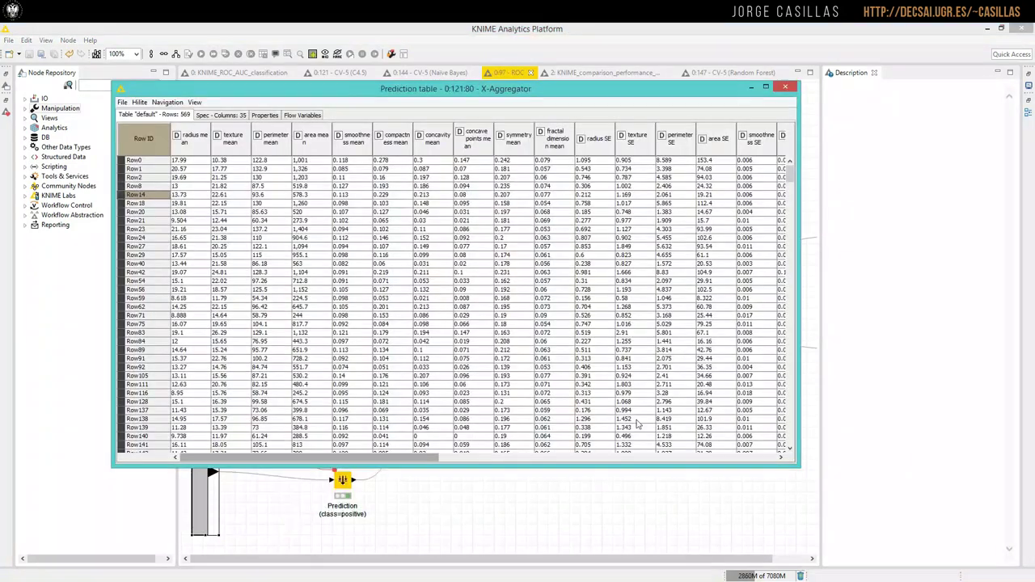
left_click_drag(370, 457, 708, 457)
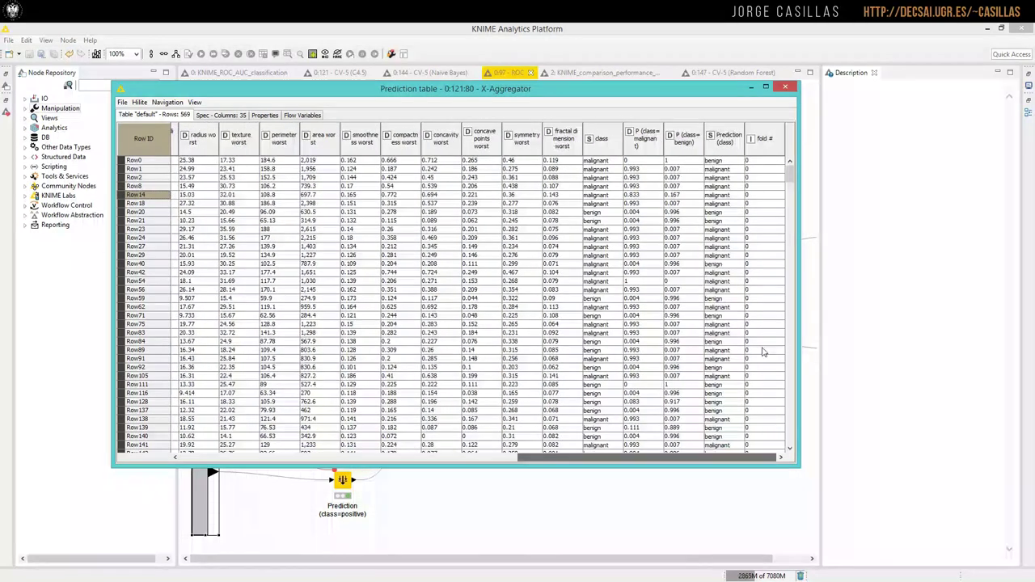
left_click(647, 149)
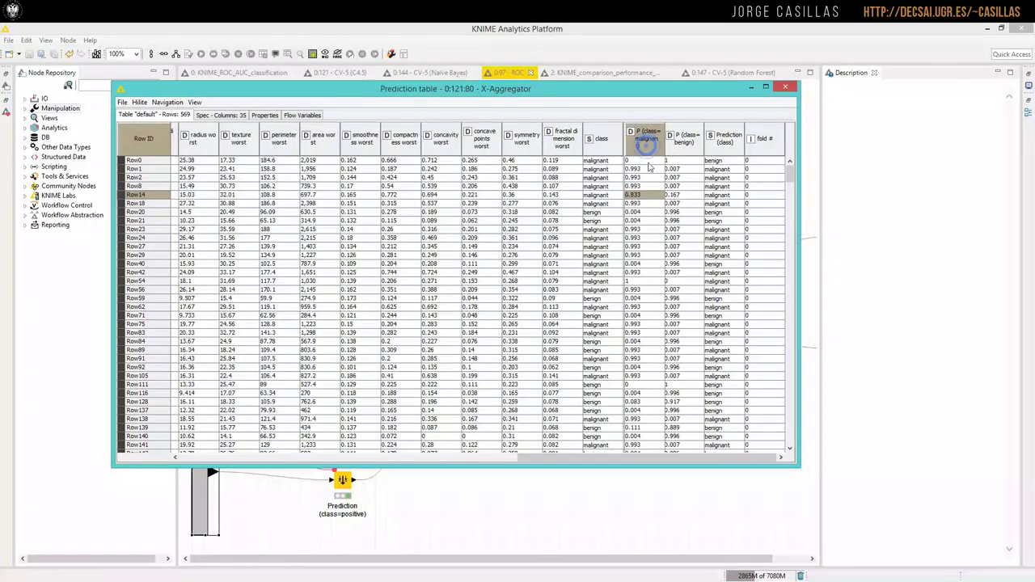
left_click_drag(646, 162, 644, 429)
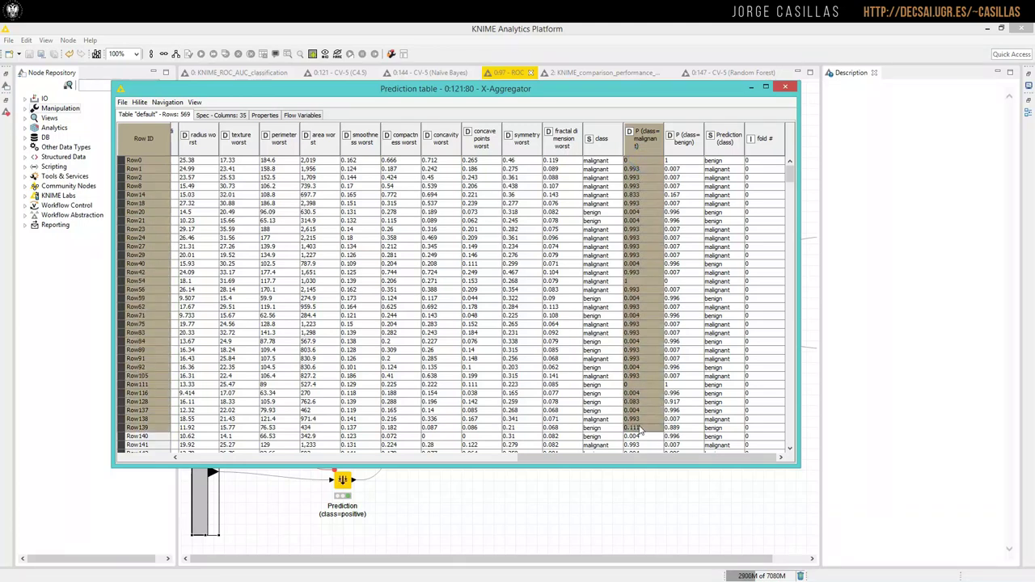
right_click(657, 134)
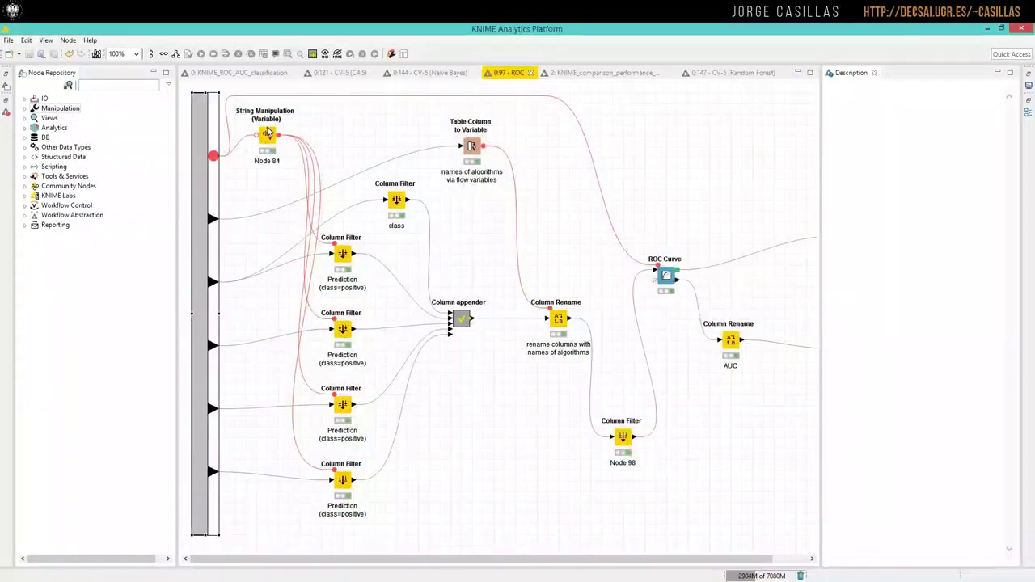
double_click(268, 133)
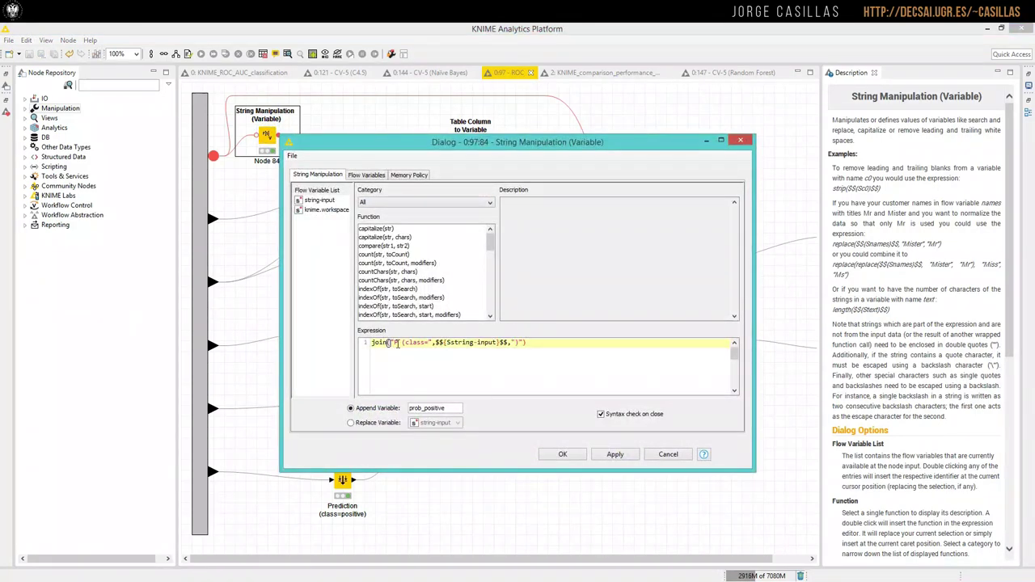
left_click(546, 343)
left_click(668, 454)
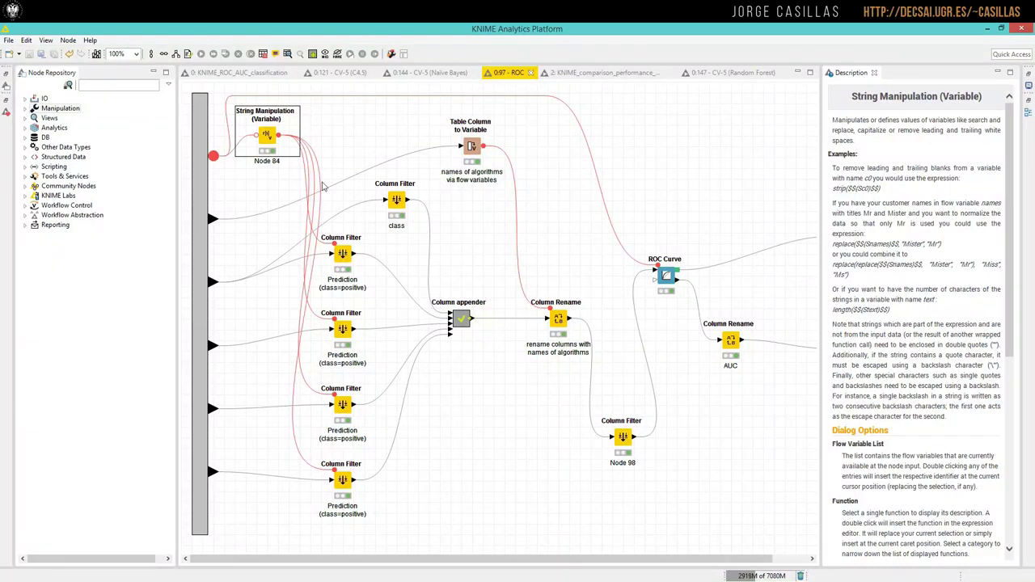
Step: Open the Prediction column filter's settings dialog
right_click(345, 256)
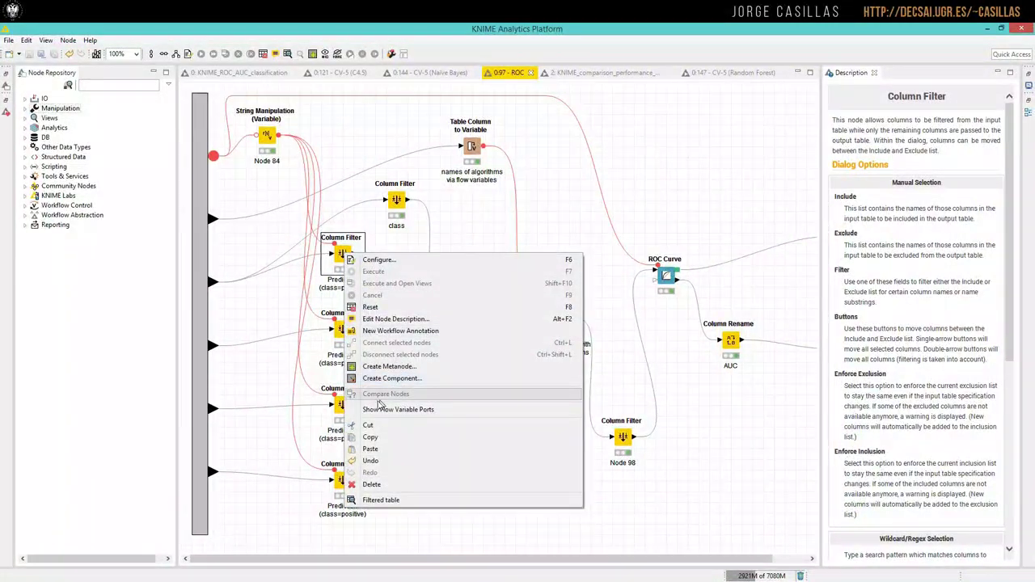
left_click(365, 221)
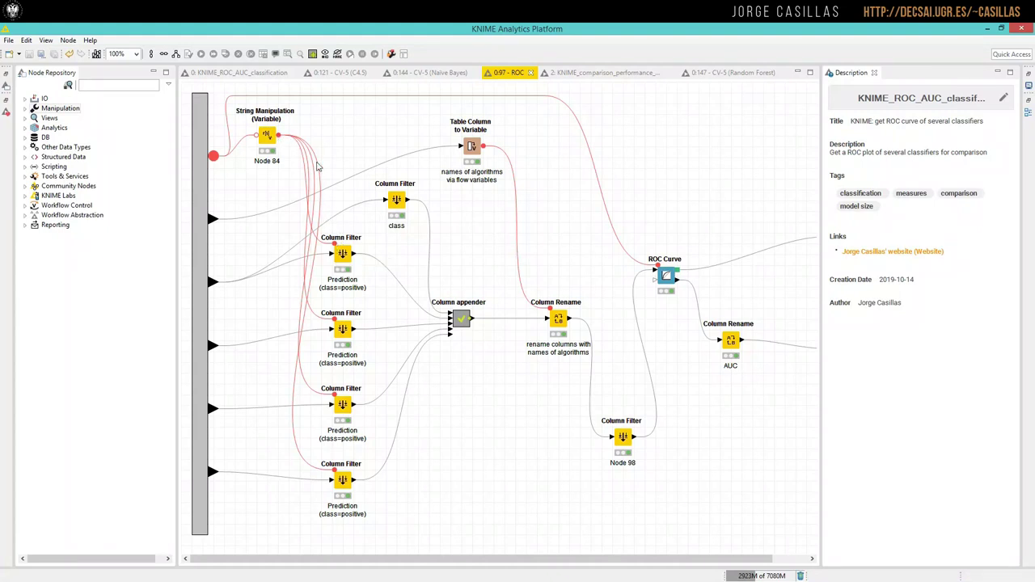
double_click(343, 254)
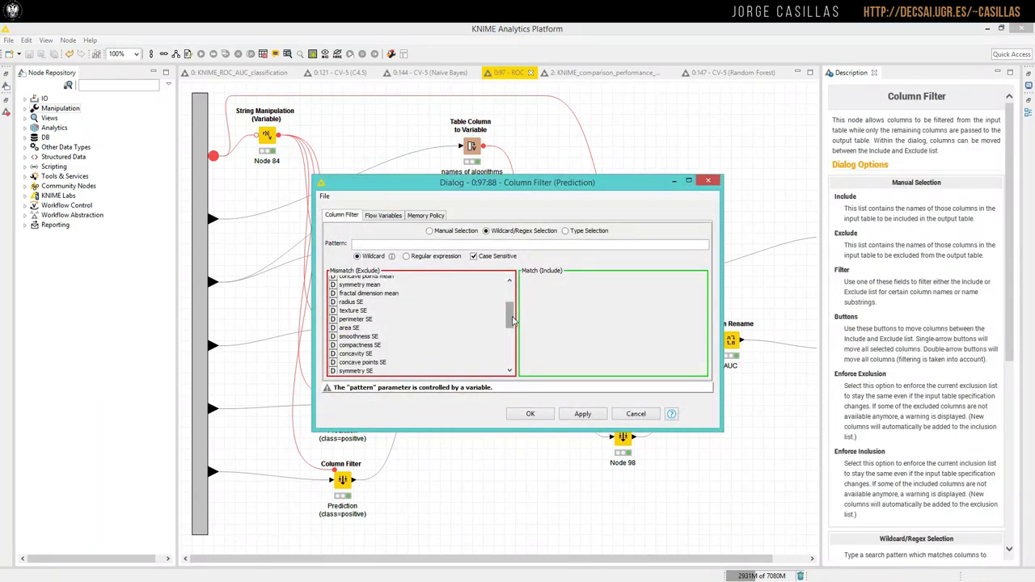
left_click_drag(512, 319, 518, 273)
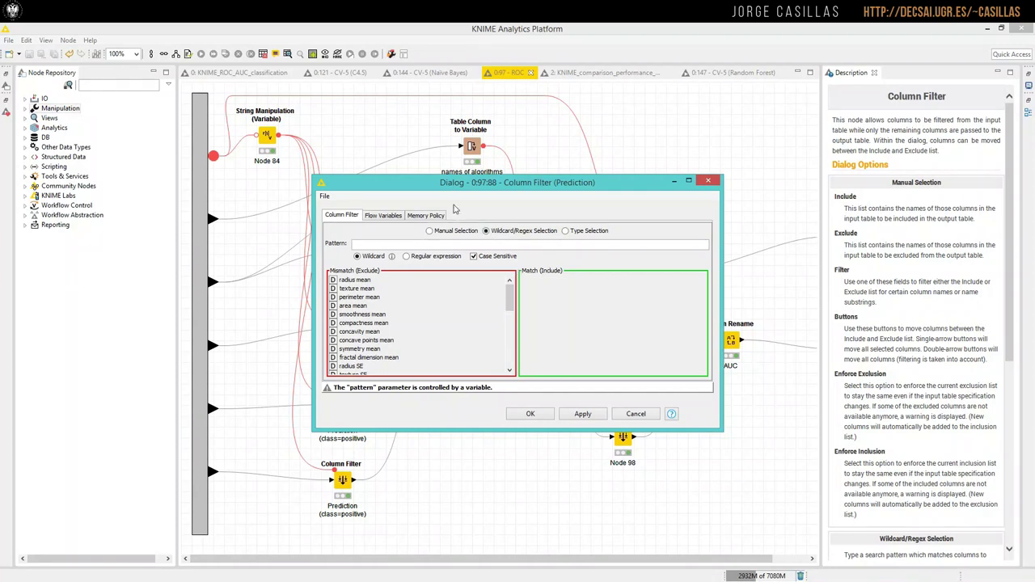
Step: Verify column-filter name_pattern is bound to the prob_positive flow variable, then cancel
left_click(380, 215)
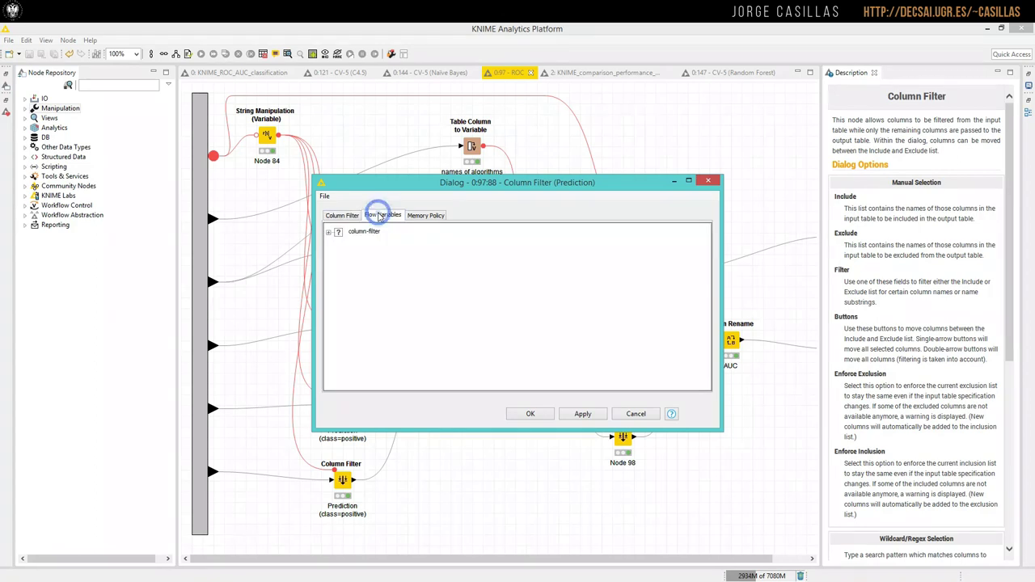
left_click(328, 233)
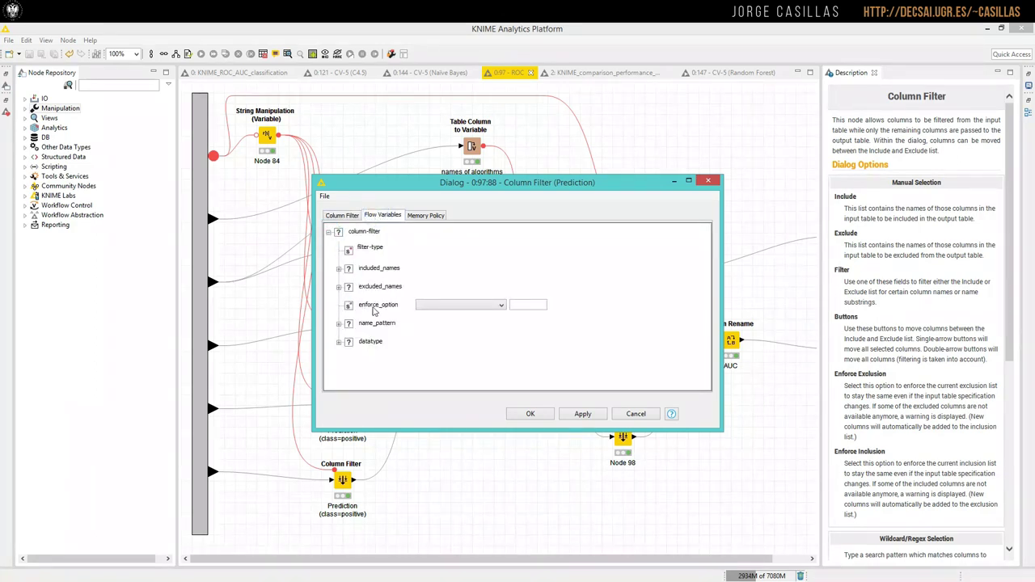
left_click(339, 324)
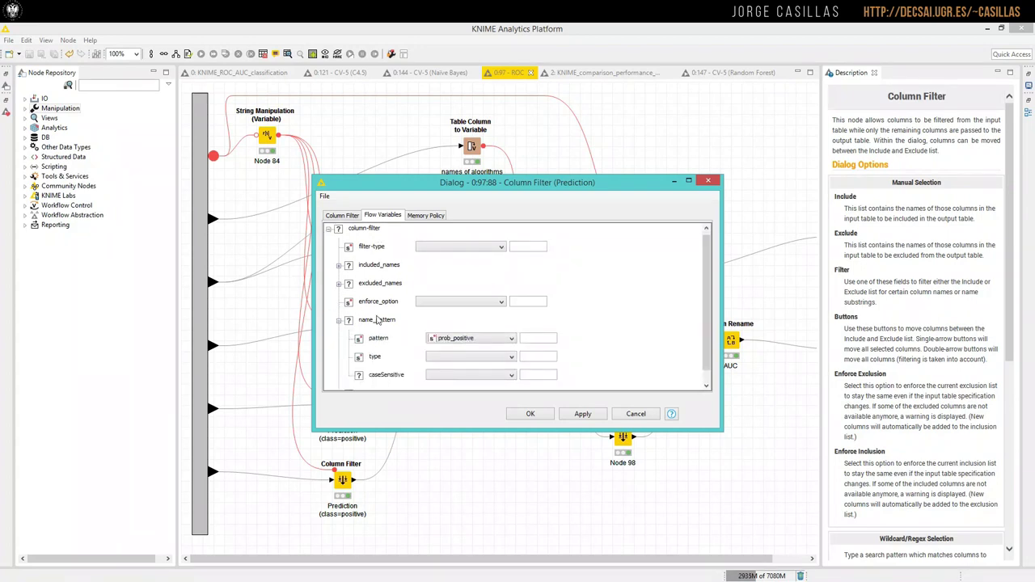
scroll(377, 321, "down", 1)
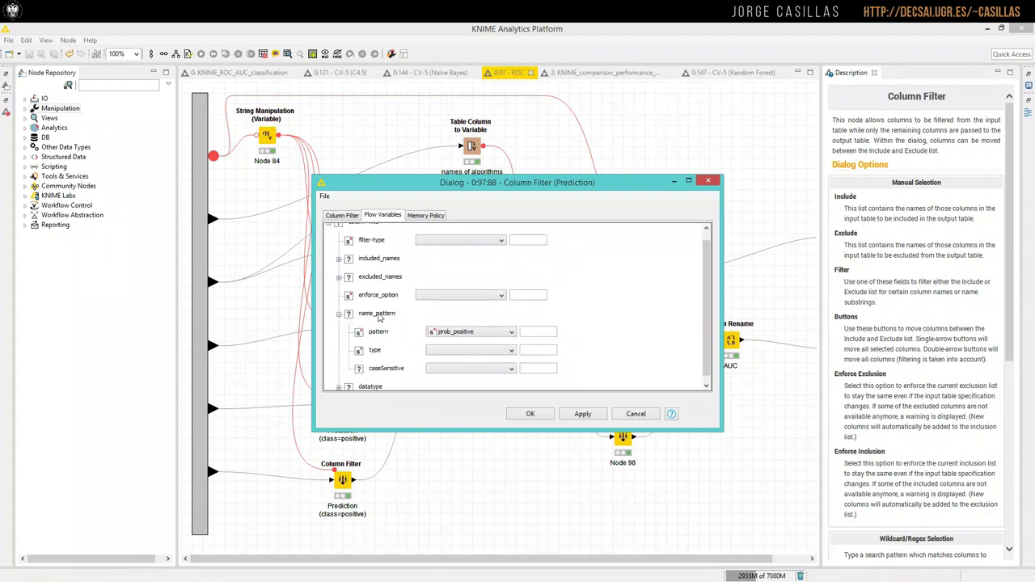
left_click(512, 335)
left_click(511, 335)
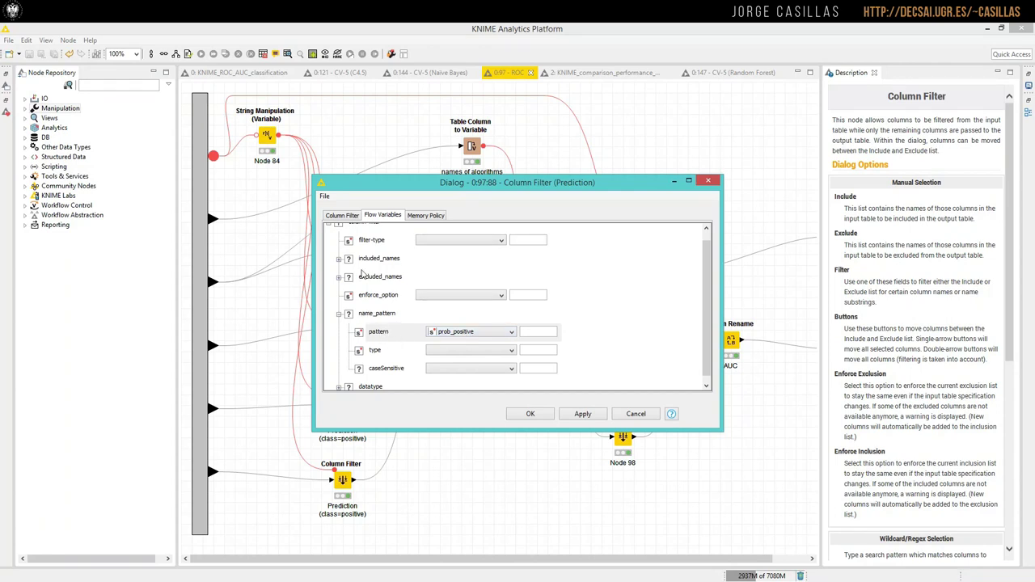
left_click(336, 217)
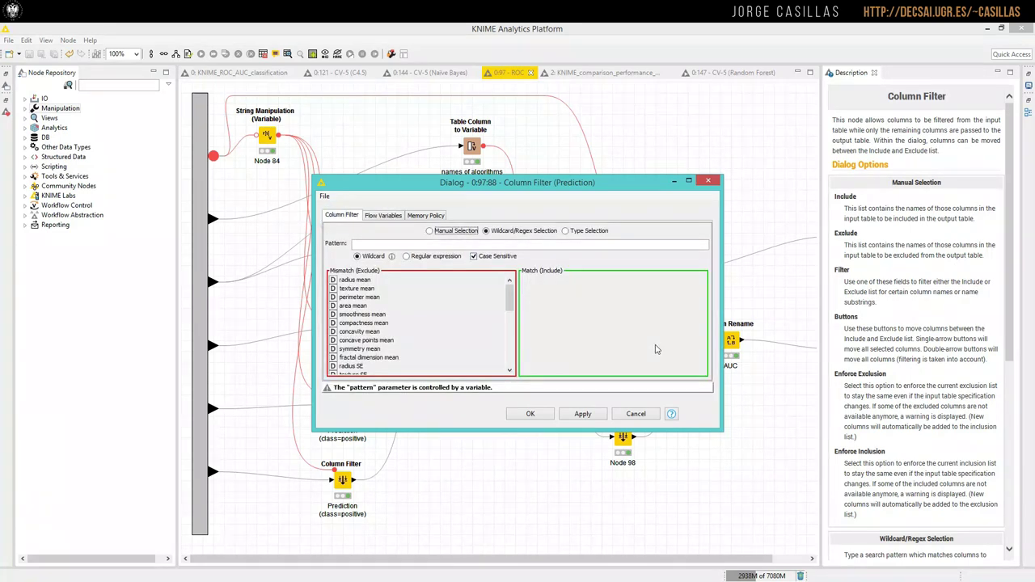
left_click(624, 415)
right_click(266, 134)
left_click(305, 140)
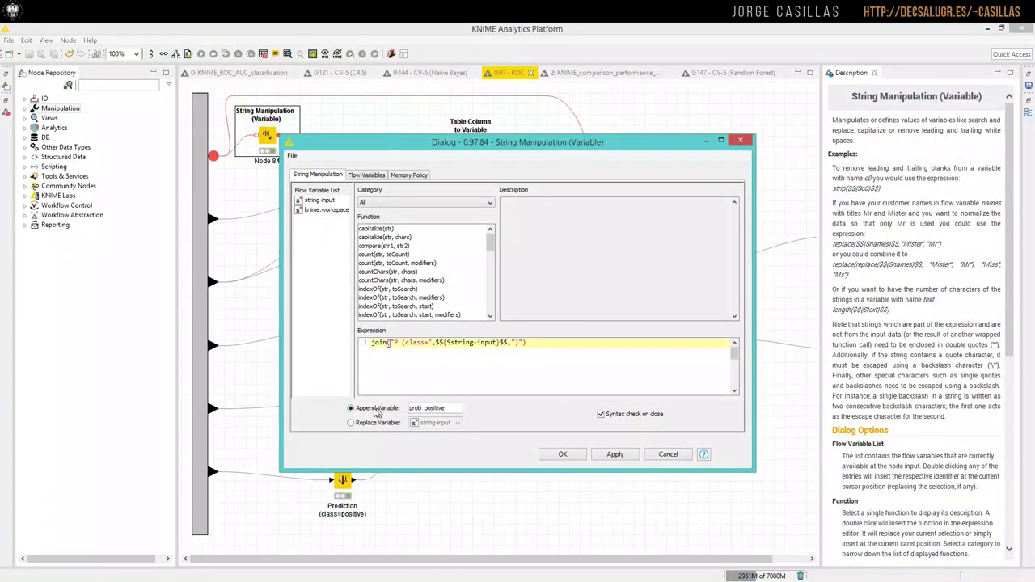
left_click_drag(454, 408, 407, 408)
left_click(668, 454)
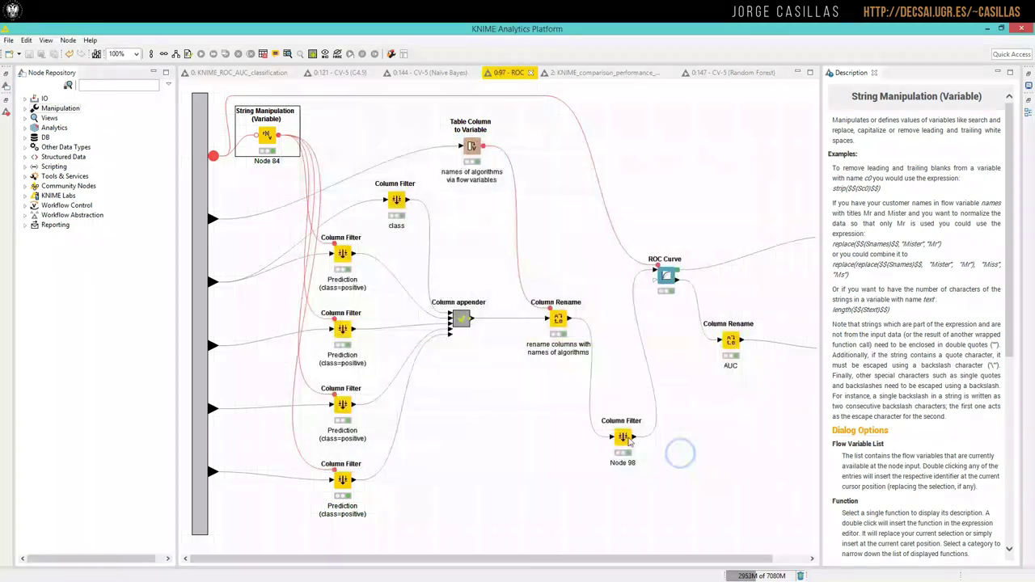
left_click(342, 254)
left_click(343, 329)
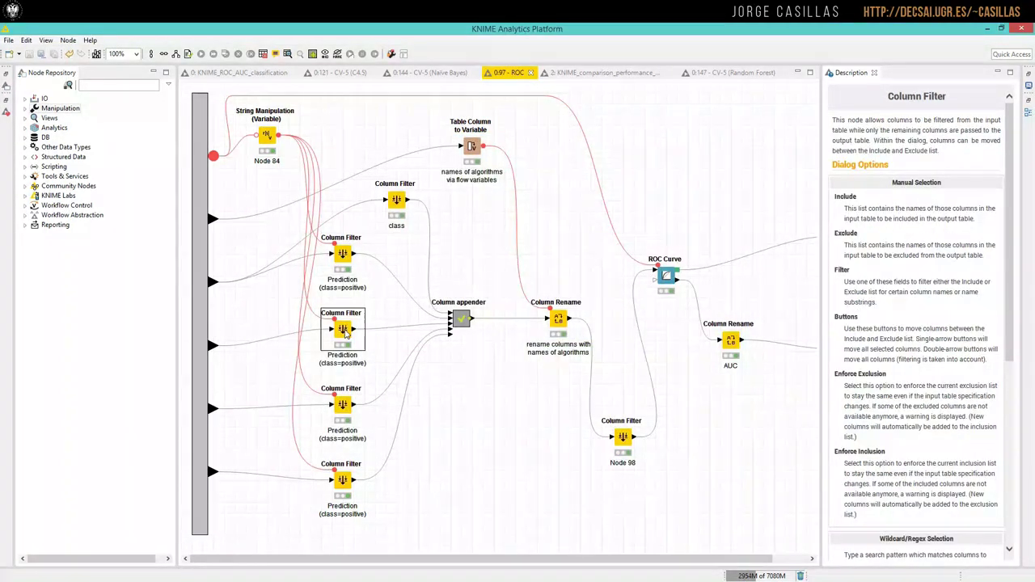
left_click(343, 404)
left_click(343, 480)
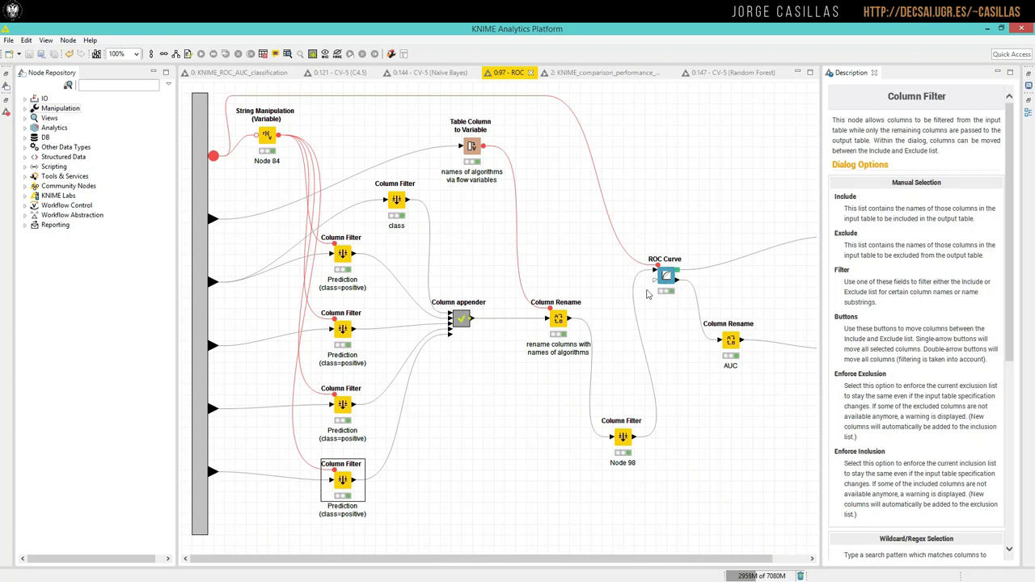
right_click(342, 256)
left_click(420, 503)
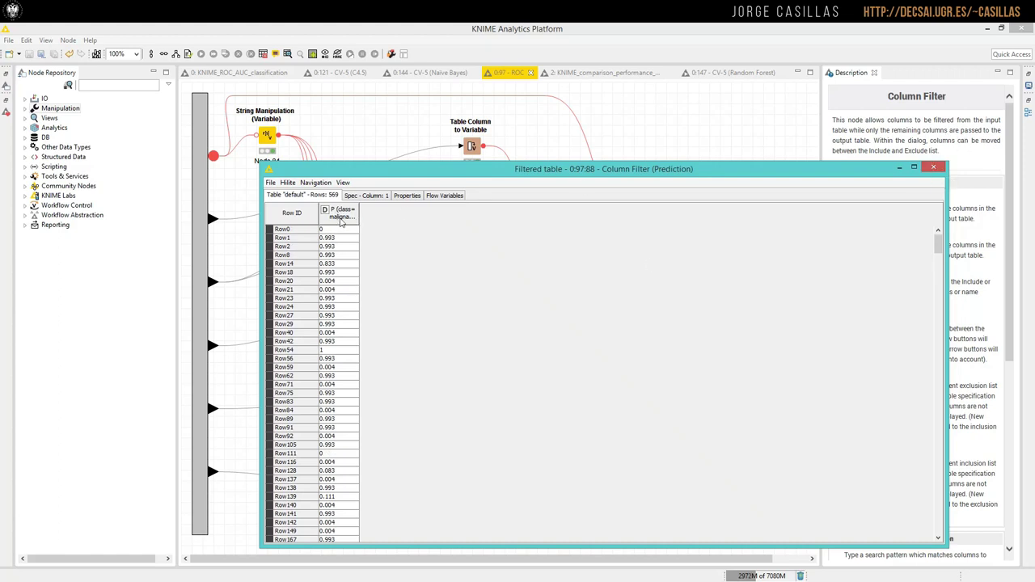
left_click(933, 168)
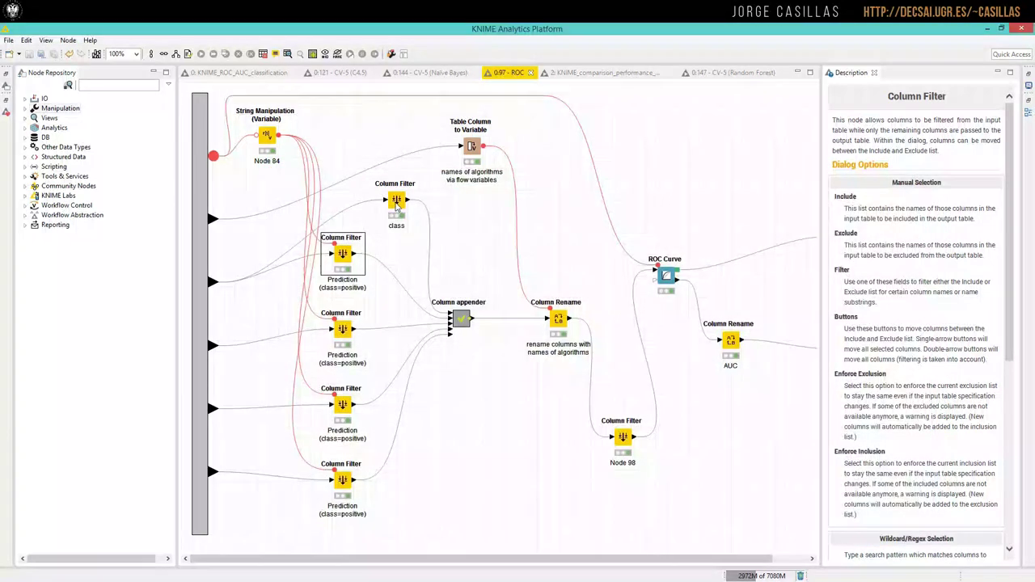
right_click(213, 281)
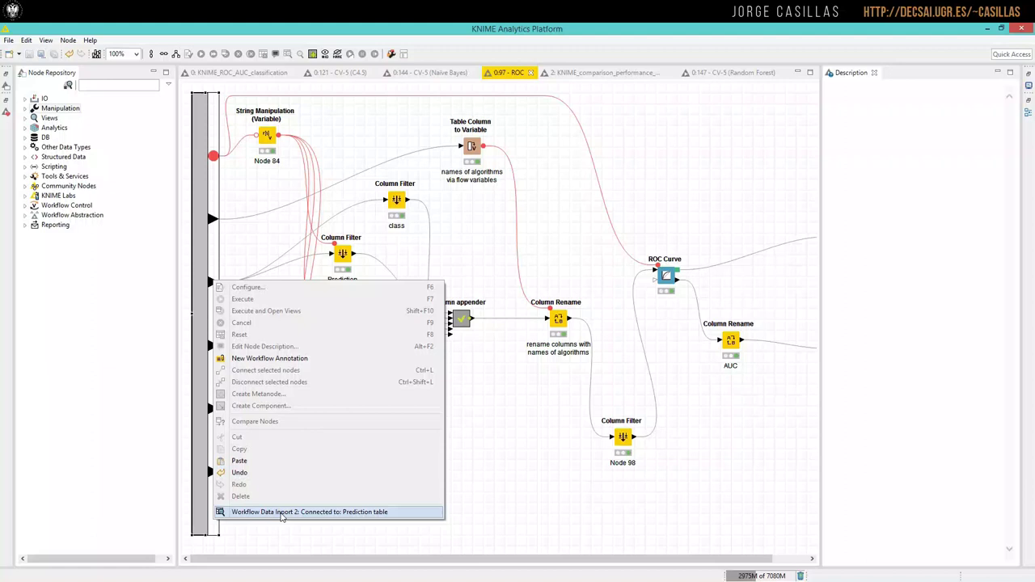
left_click(282, 511)
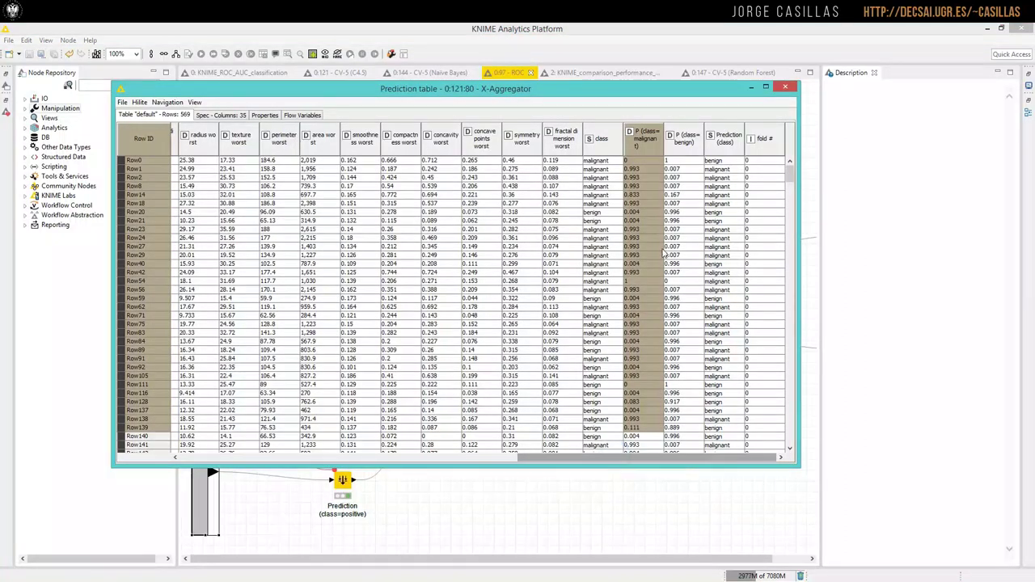
left_click(602, 140)
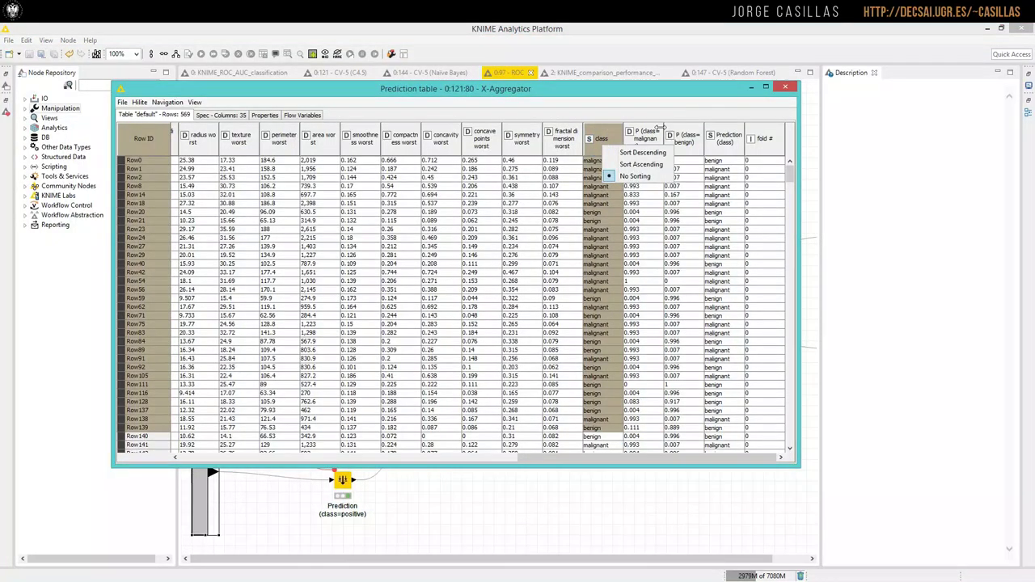
left_click(596, 169)
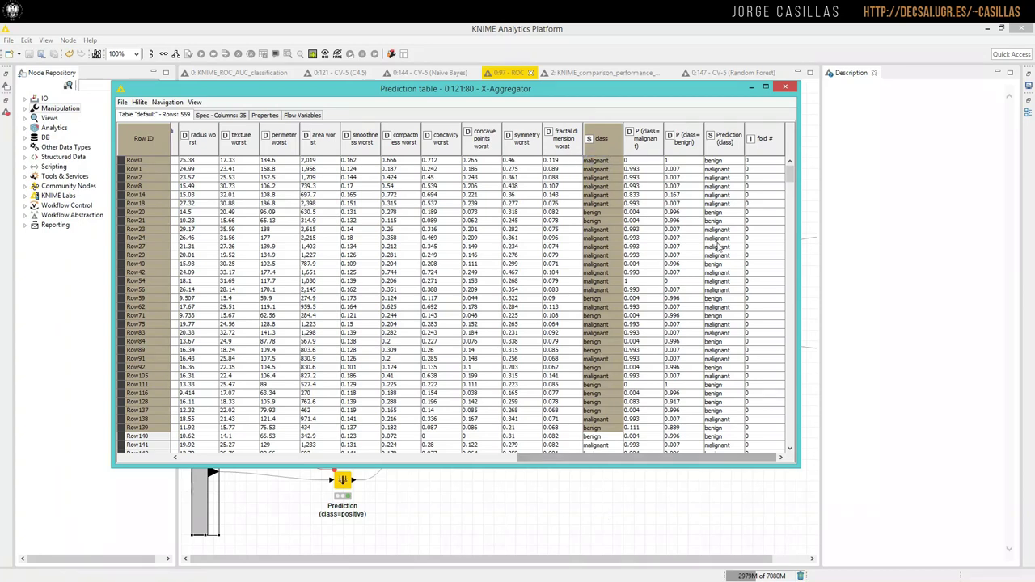
left_click(784, 87)
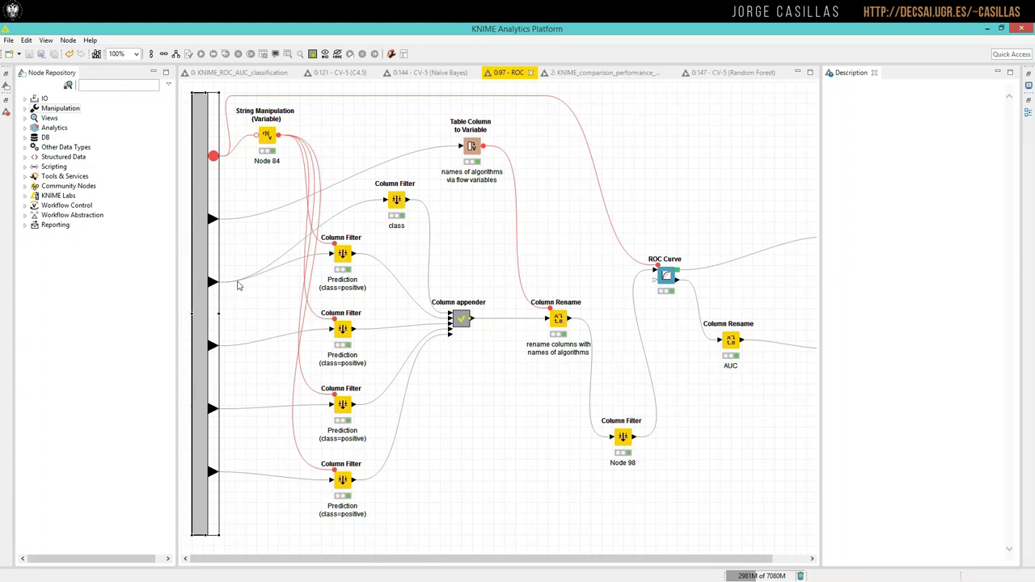
right_click(402, 206)
left_click(459, 453)
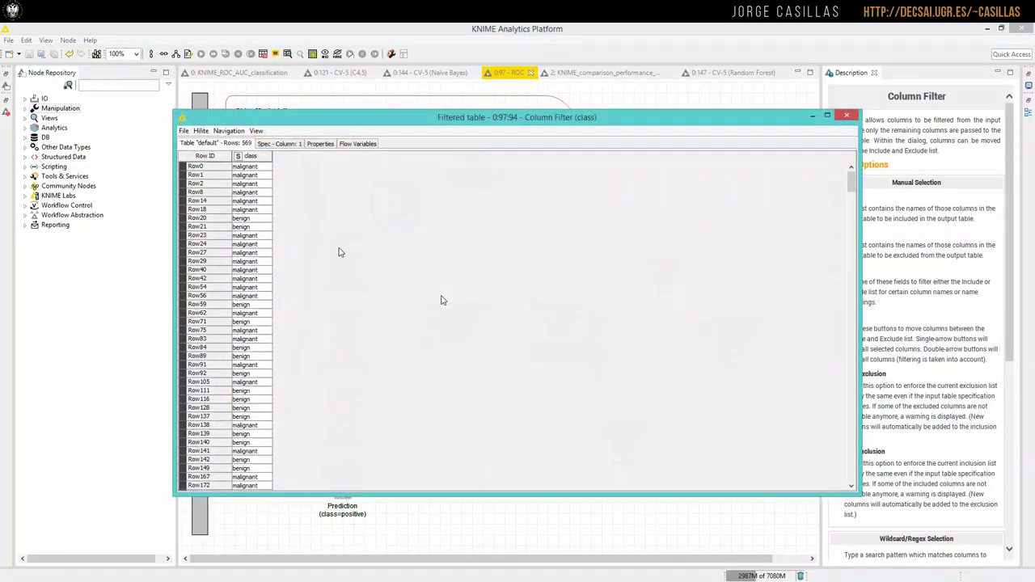
left_click(849, 116)
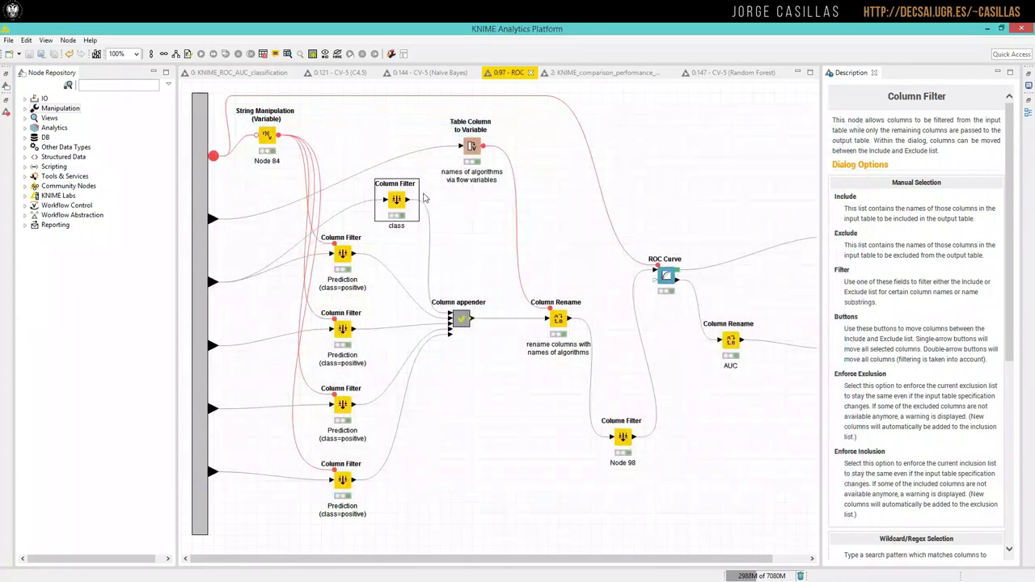
right_click(462, 317)
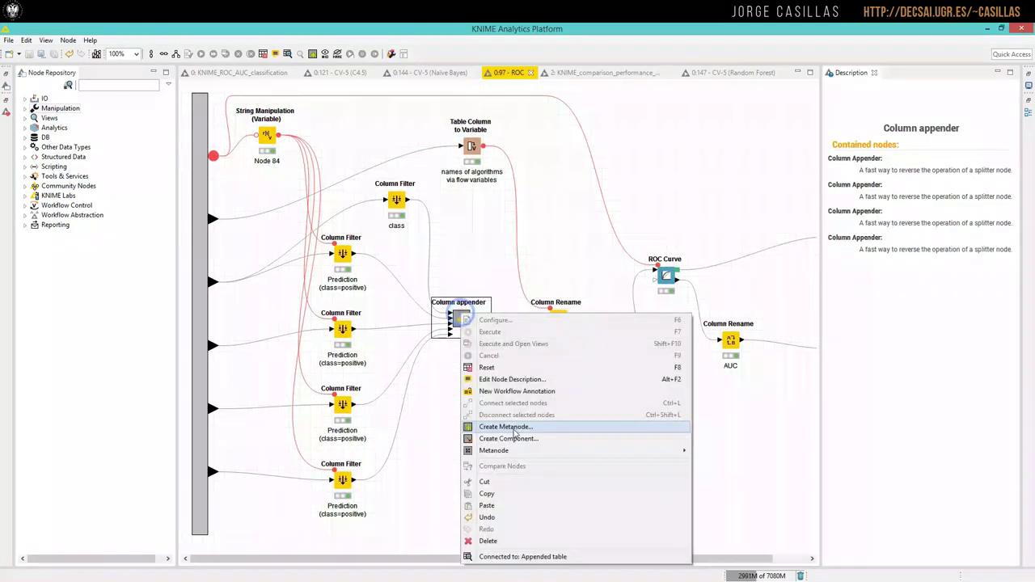
left_click(525, 556)
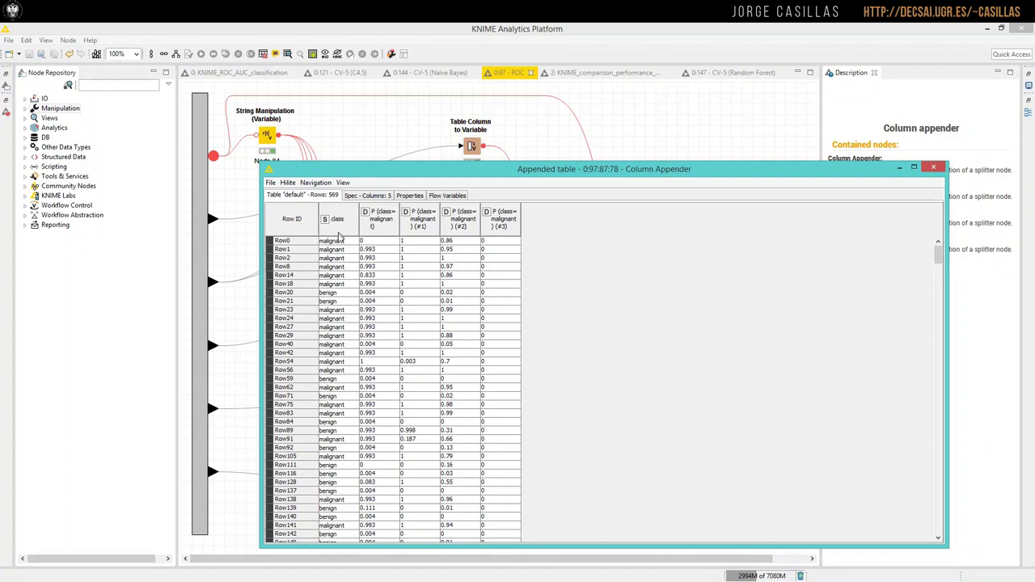
left_click(342, 263)
left_click(339, 241)
right_click(393, 222)
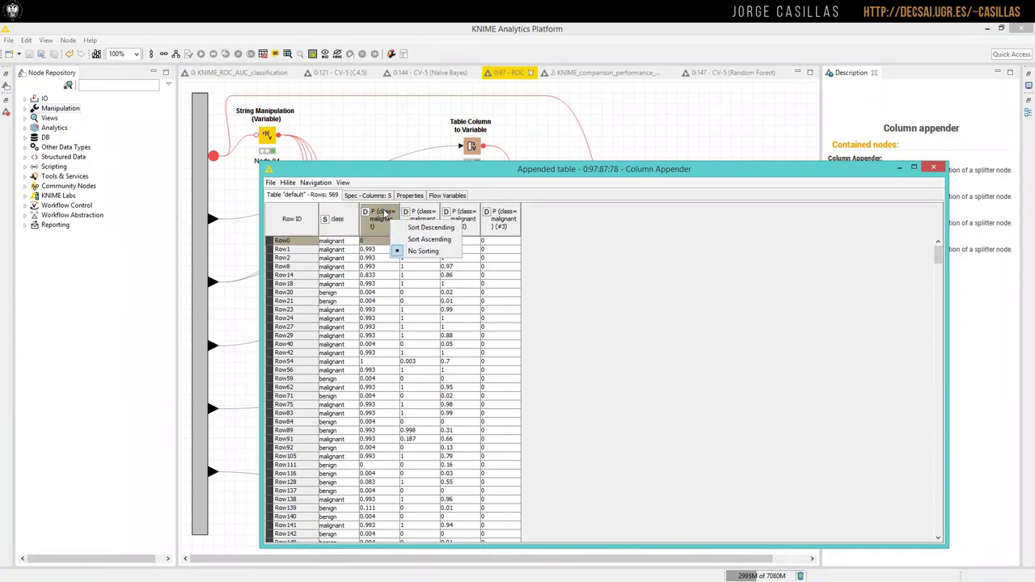
right_click(414, 215)
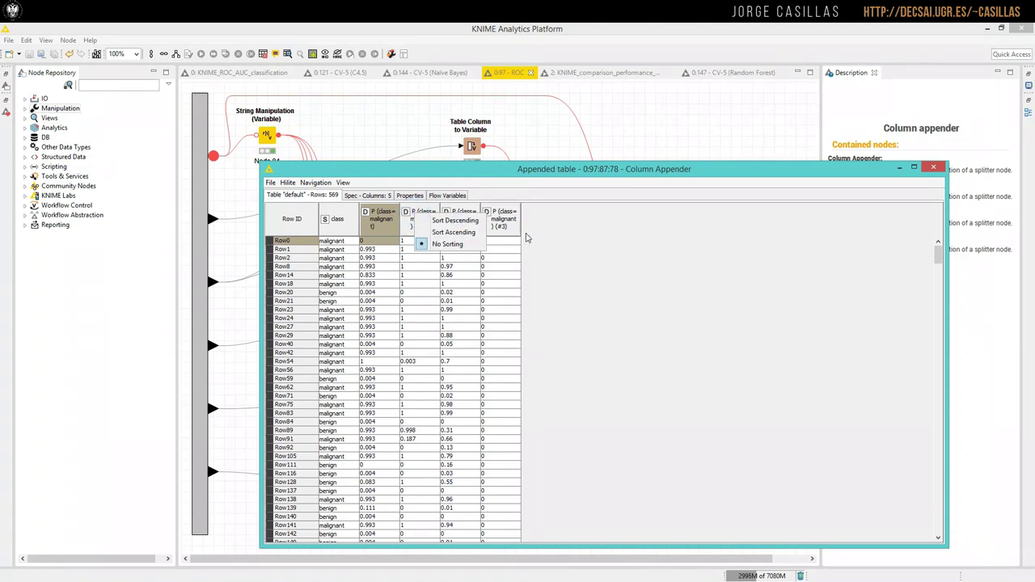
left_click(551, 245)
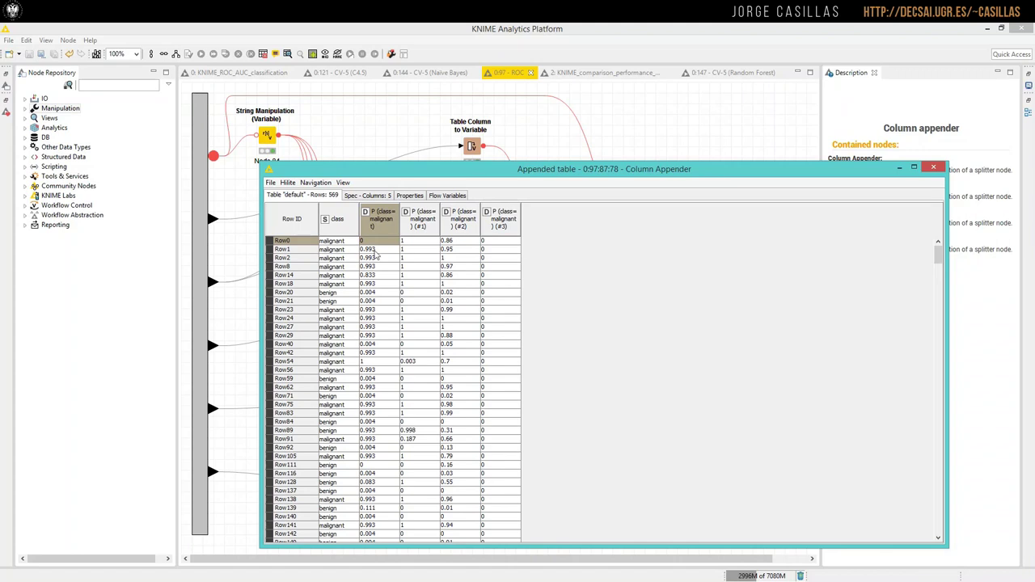
left_click(386, 243)
key("Down")
key("Down")
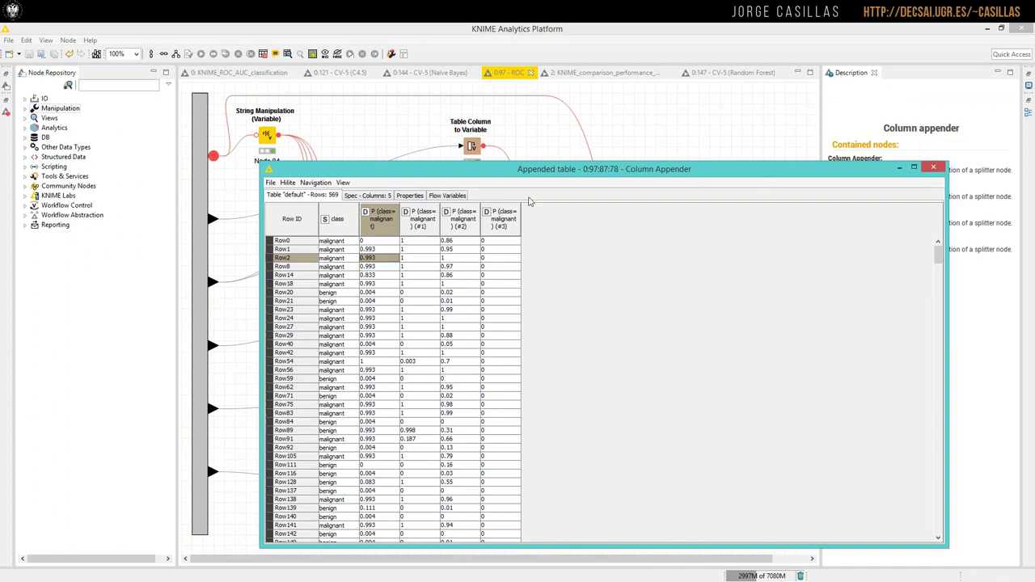
left_click(933, 168)
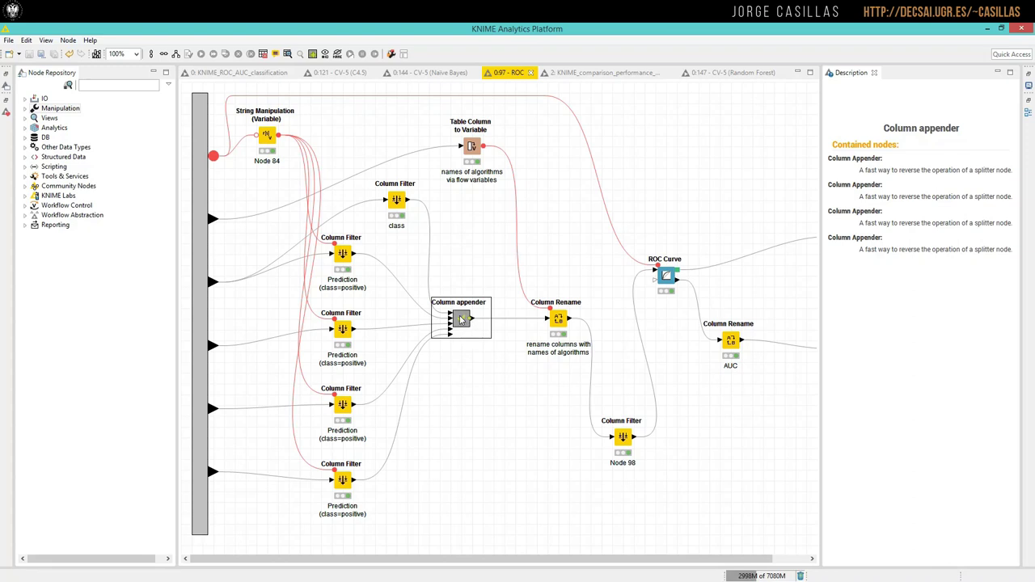
right_click(212, 221)
Step: View the algorithm names table, widening the name column to show Random Forest fully
left_click(296, 448)
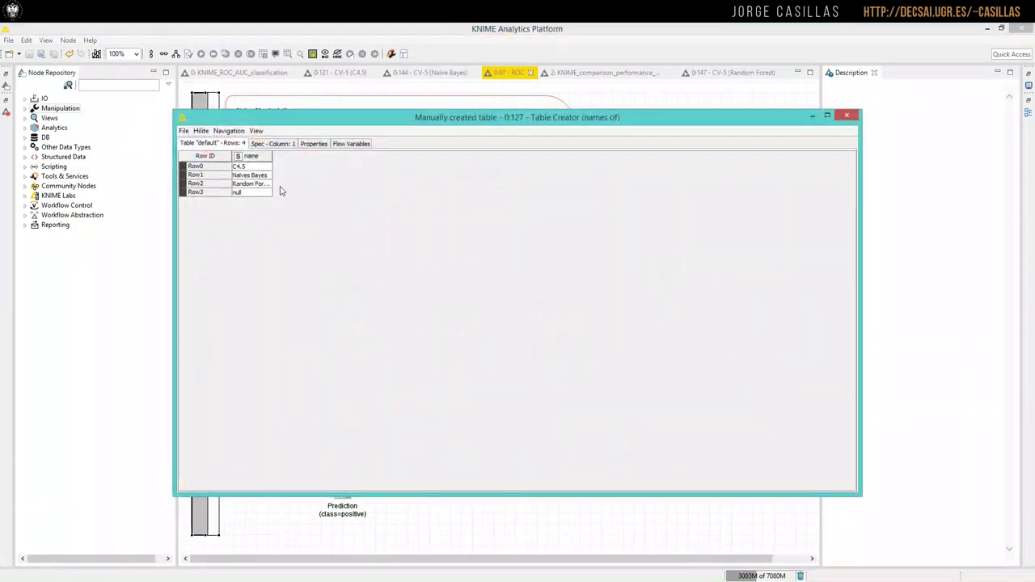
left_click_drag(272, 158, 331, 159)
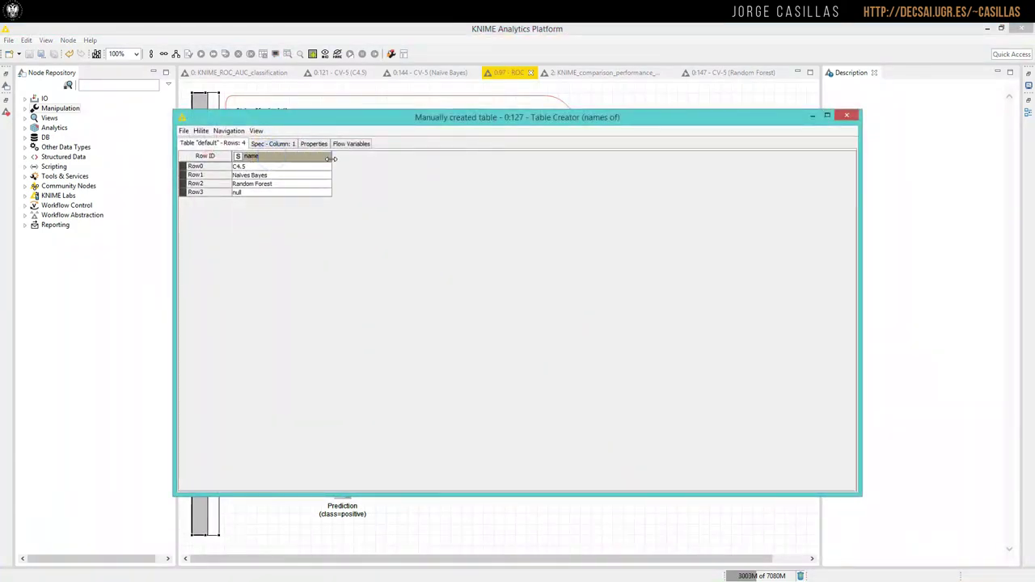
left_click(846, 116)
Step: Inspect the Table Creator's name entries, including null, in the main workflow, then cancel
left_click(259, 74)
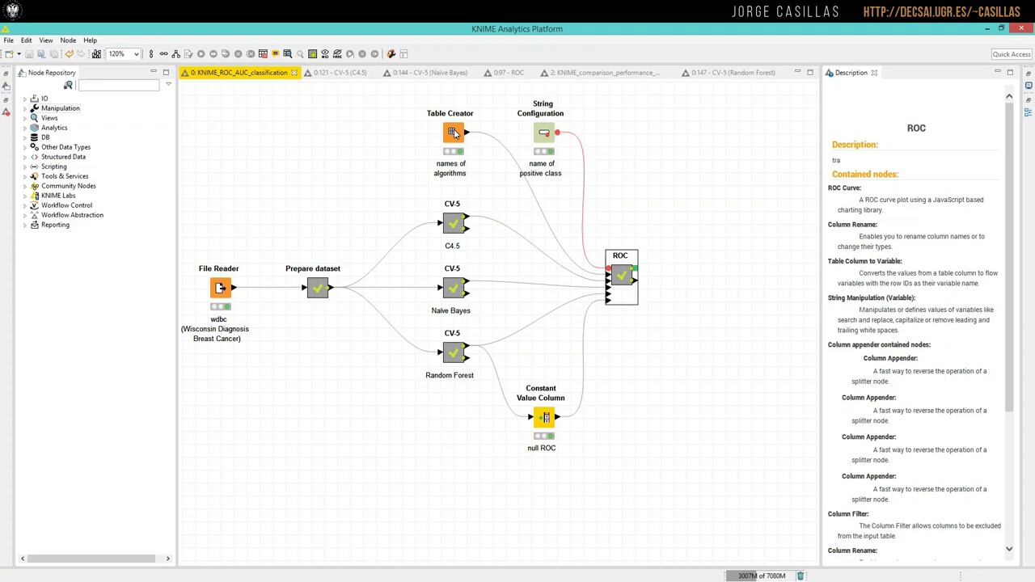
double_click(454, 134)
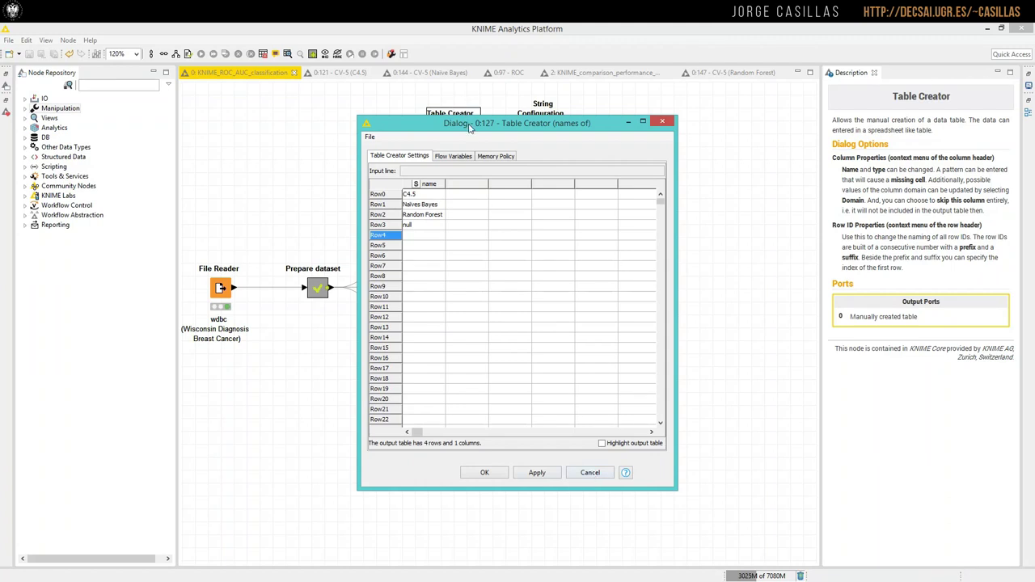
left_click_drag(469, 128, 614, 199)
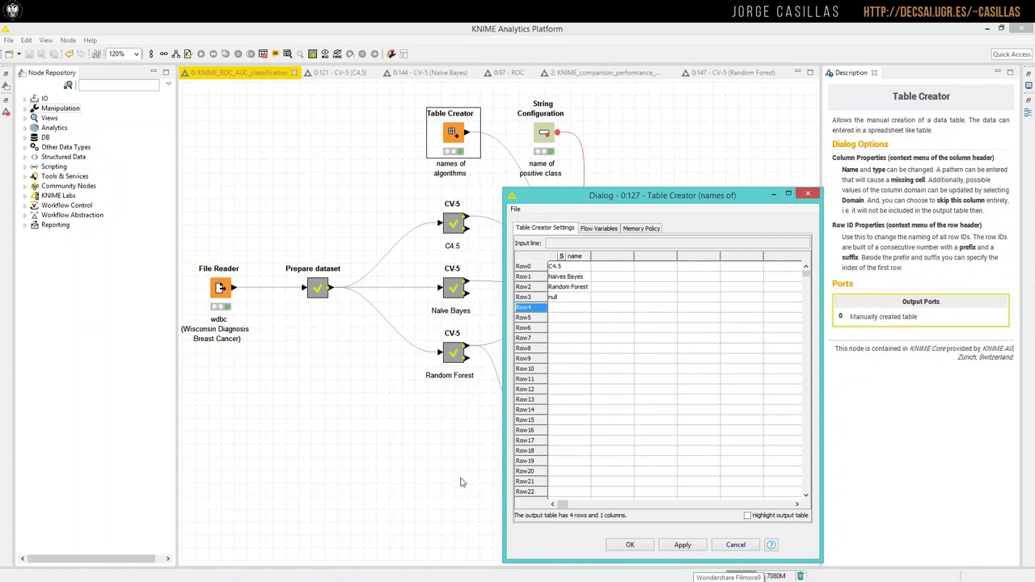
left_click(562, 299)
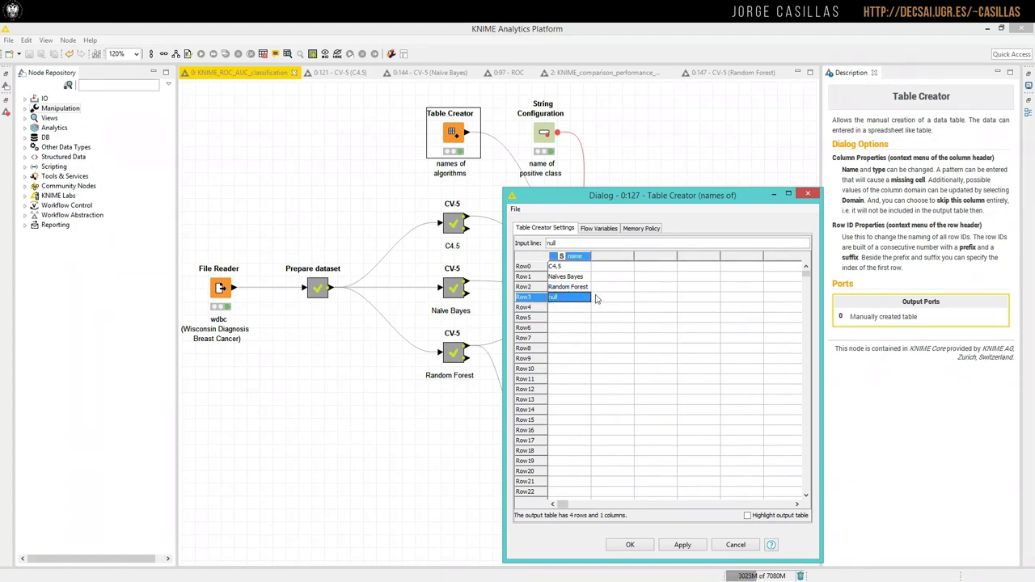
left_click_drag(633, 208, 633, 137)
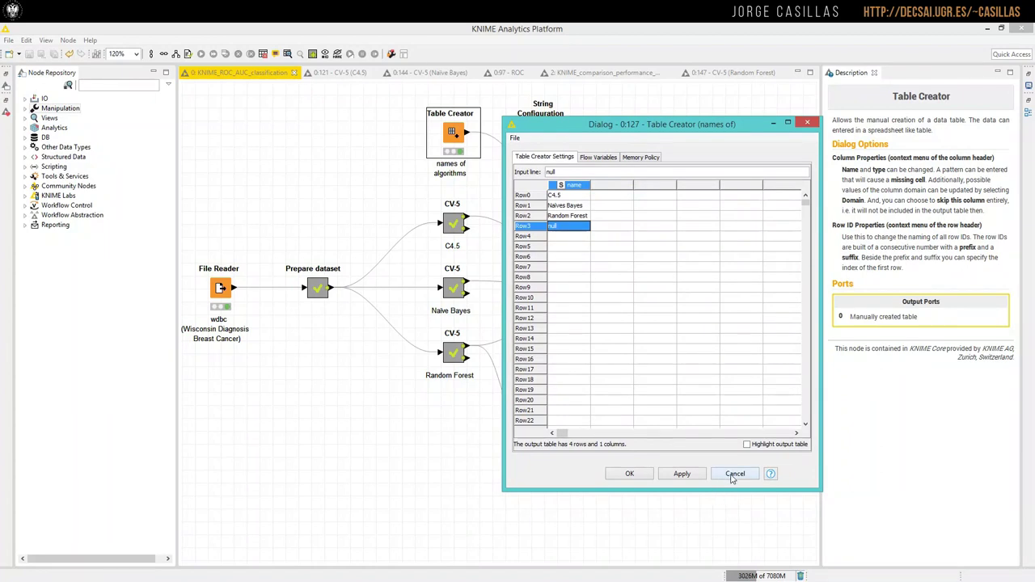
left_click(734, 475)
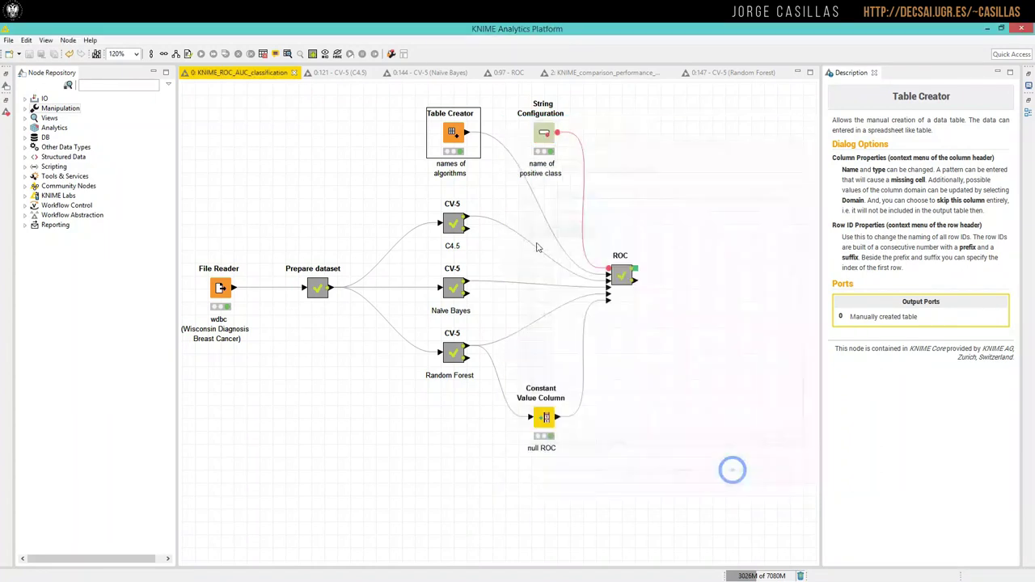
Step: Check Table Column to Variable outputs Row0–Row3: C4.5, Naives Bayes, Random Forest, null
double_click(626, 277)
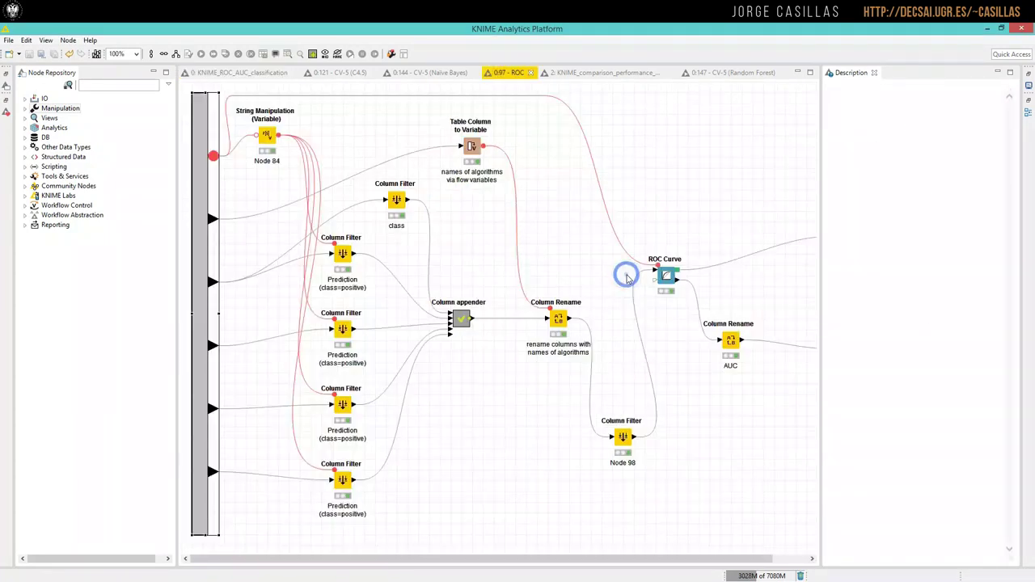
left_click(473, 147)
right_click(473, 146)
left_click(527, 391)
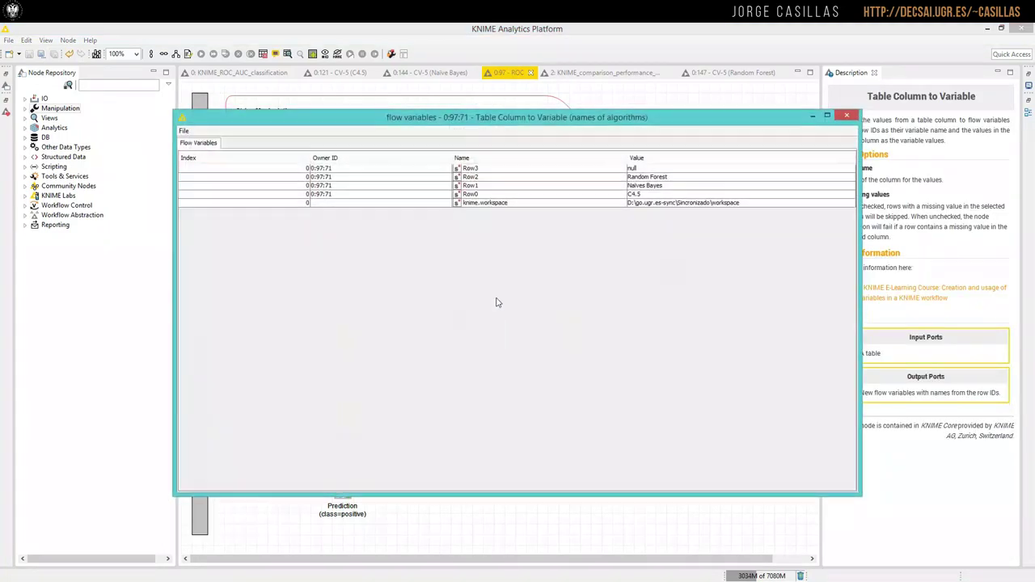
left_click(474, 195)
left_click(639, 197)
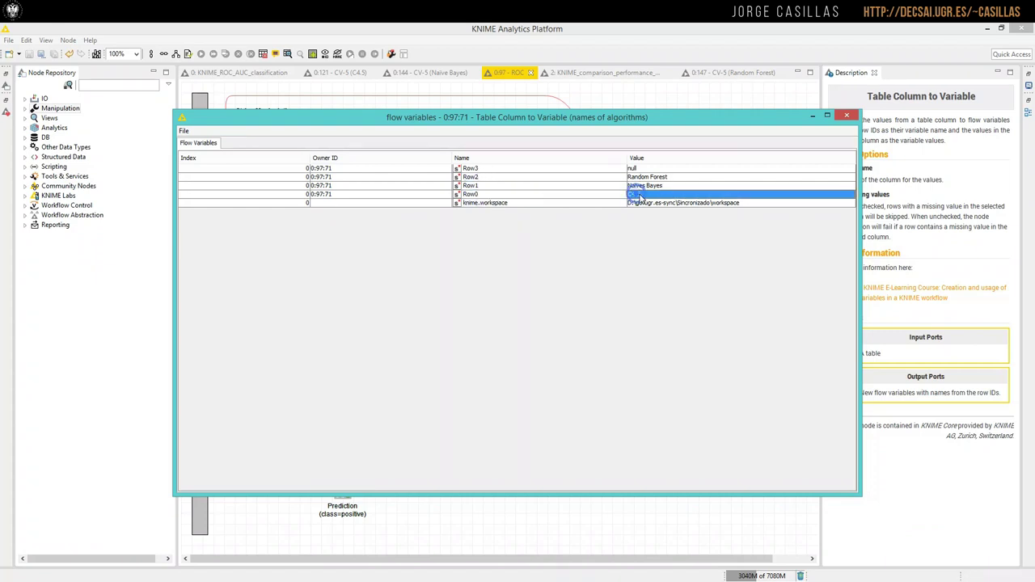
left_click(640, 186)
left_click(643, 196)
left_click(495, 187)
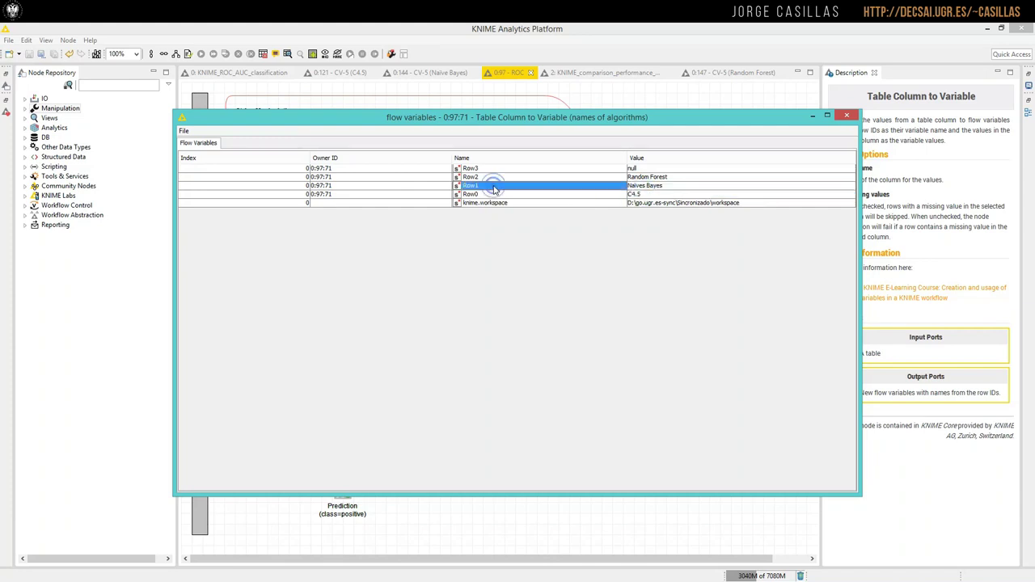
left_click(645, 187)
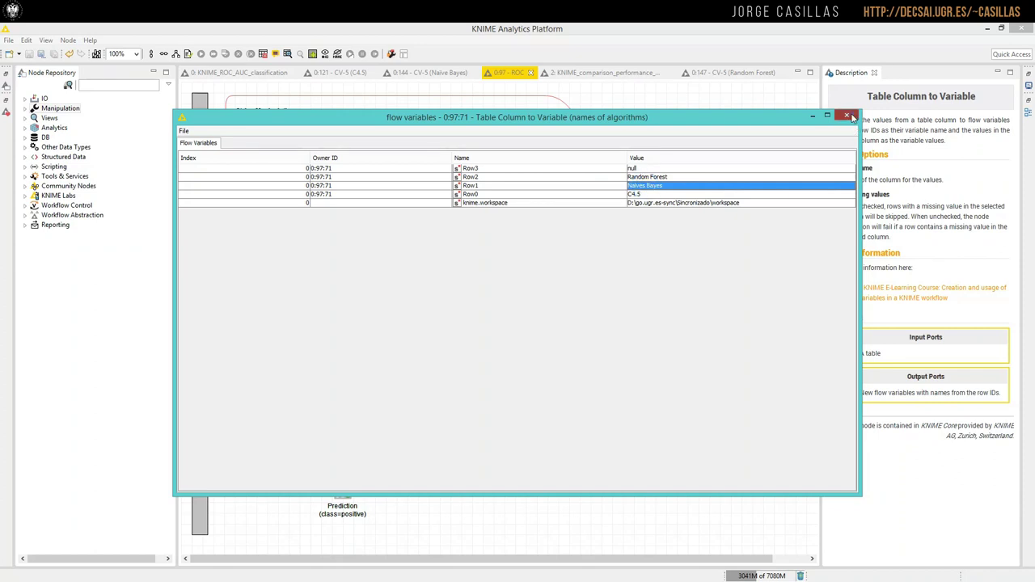
left_click(846, 116)
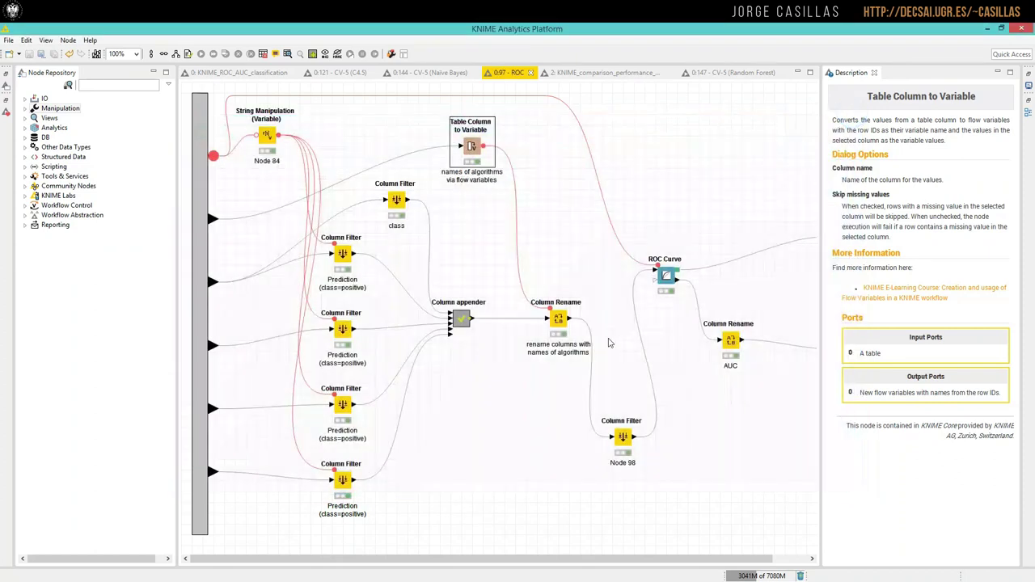
Step: Enlarge the Column Rename dialog and expand the all_columns flow variable entries 0–3
double_click(558, 321)
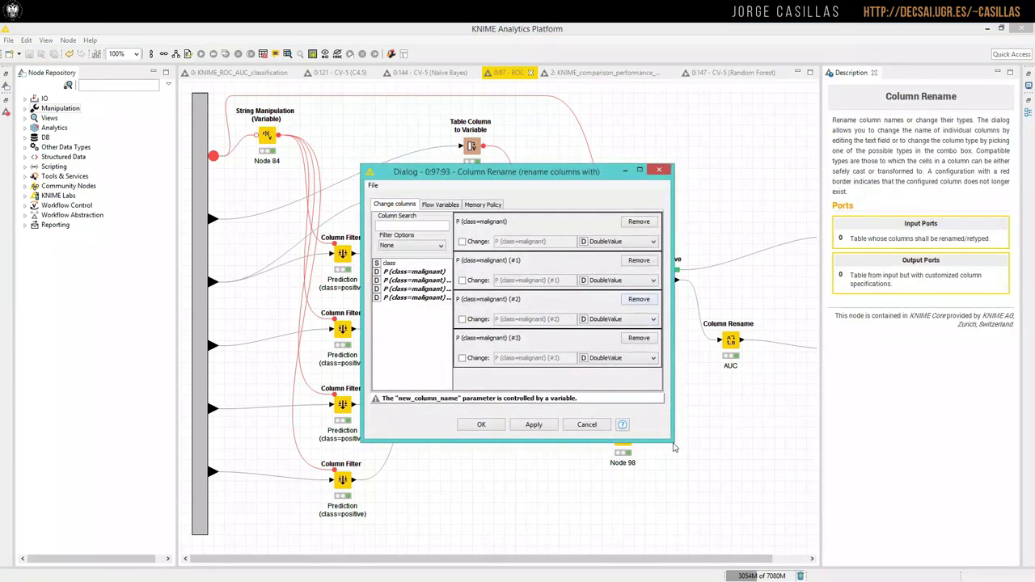
left_click_drag(672, 441, 737, 497)
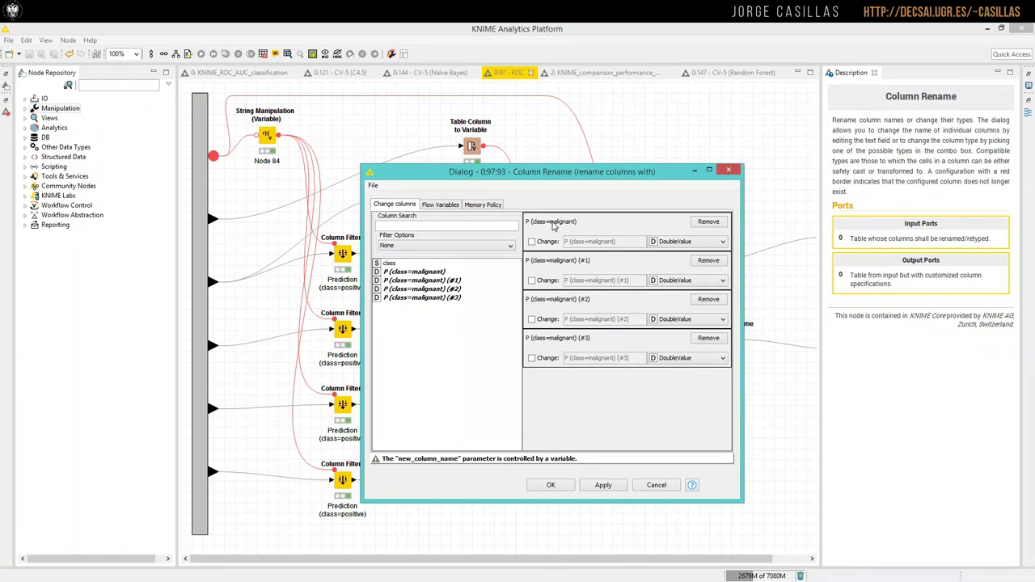
left_click(436, 207)
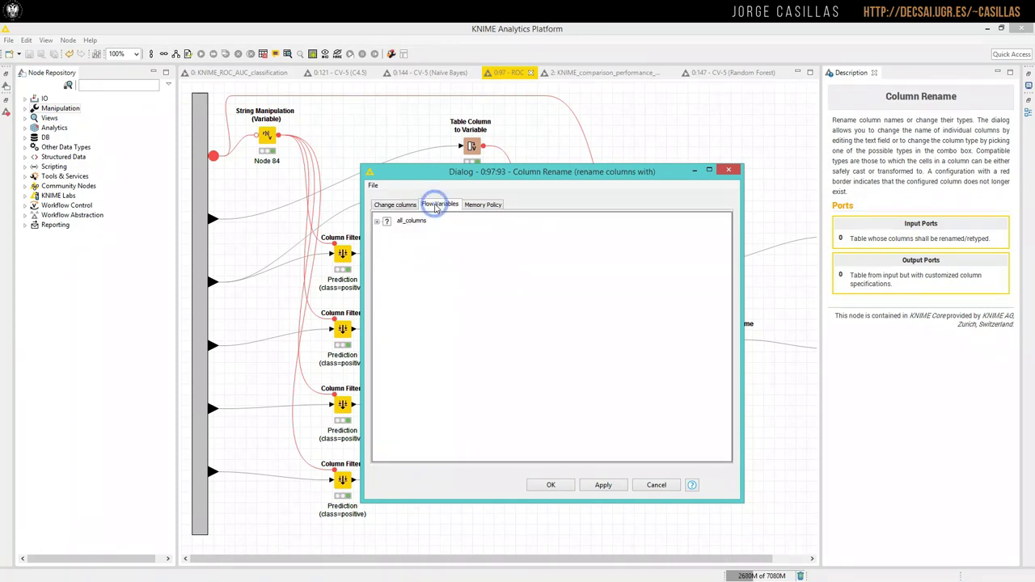
left_click(378, 222)
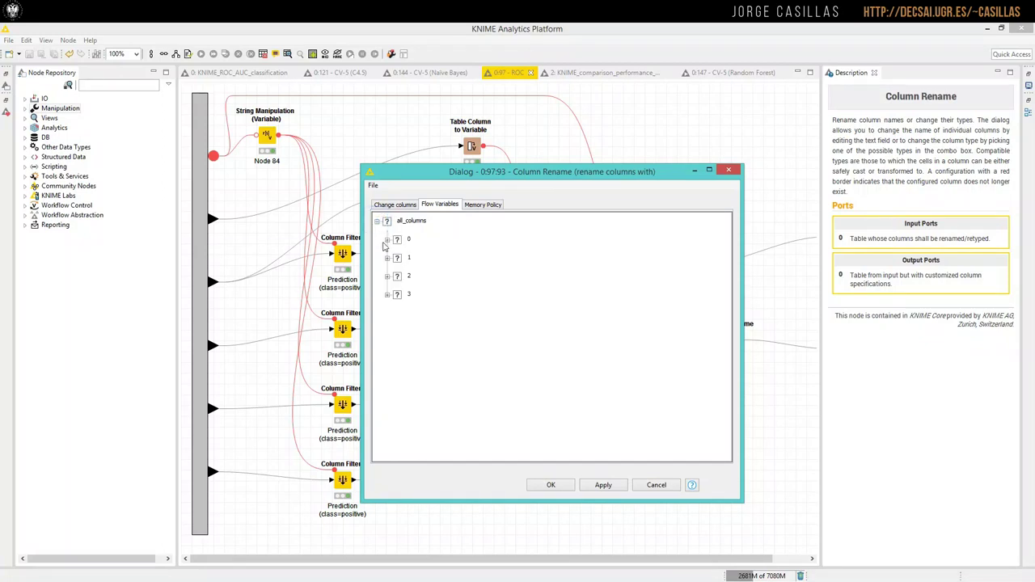
left_click(387, 240)
left_click(388, 313)
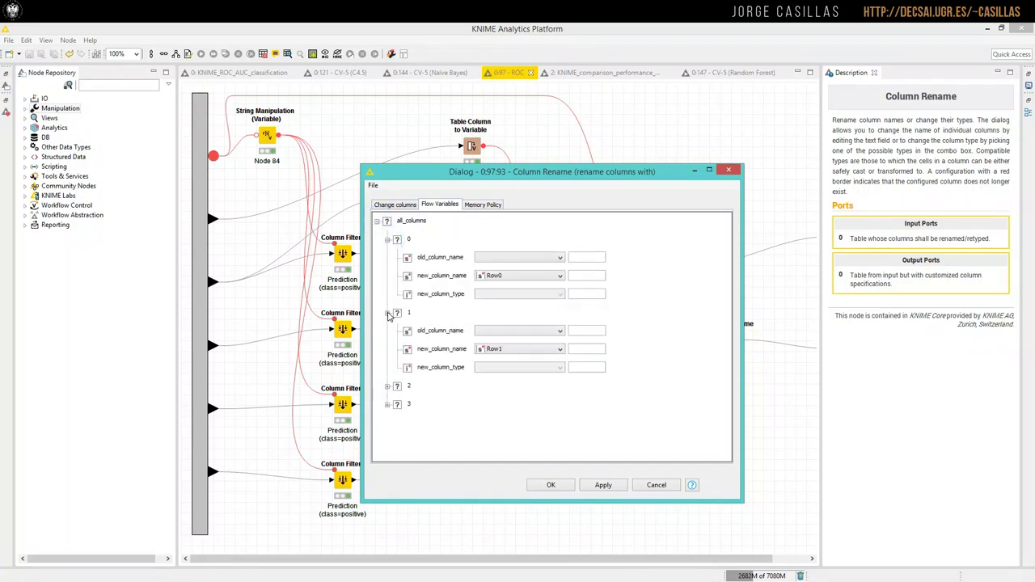
left_click(388, 386)
left_click(387, 460)
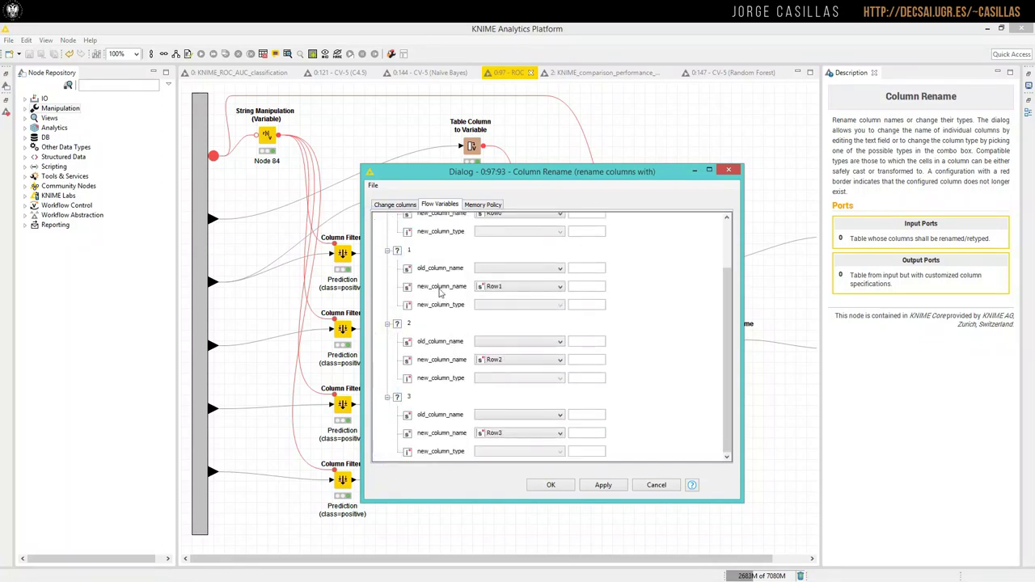
Step: Confirm entry 0's new column name comes from Row0, then return to Change columns
scroll(452, 291, "down", 2)
scroll(497, 251, "up", 2)
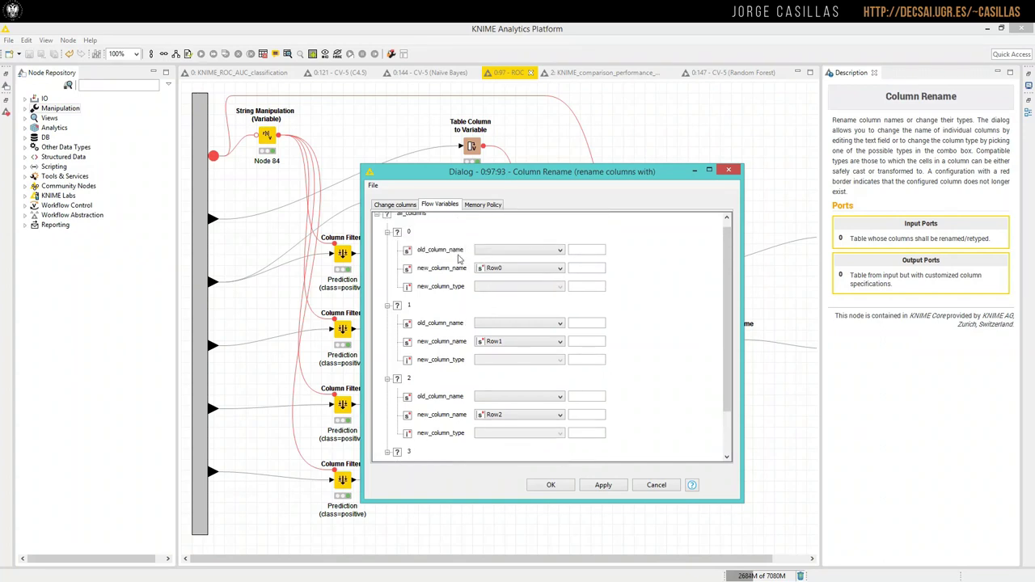
scroll(426, 235, "up", 1)
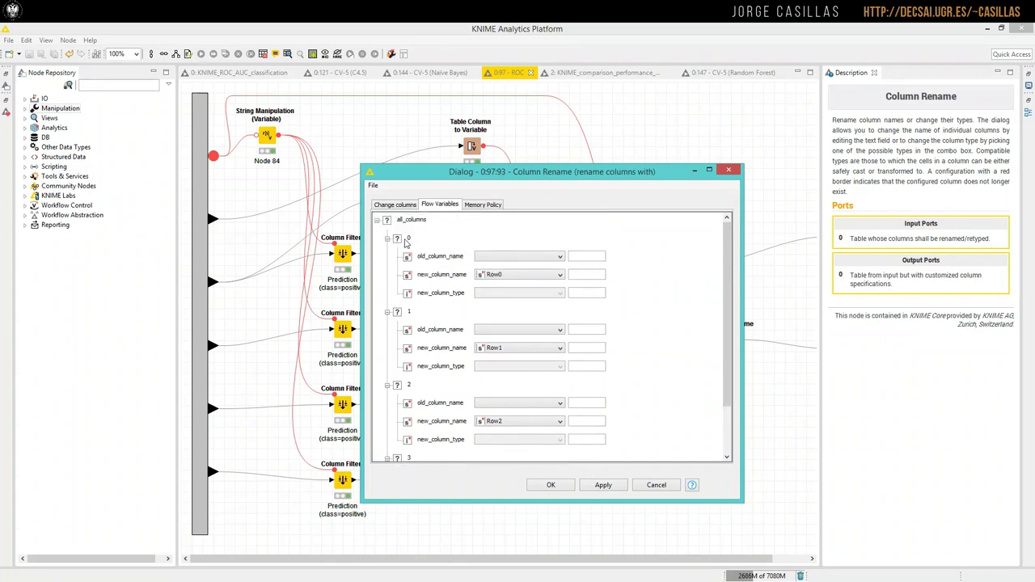
left_click(557, 278)
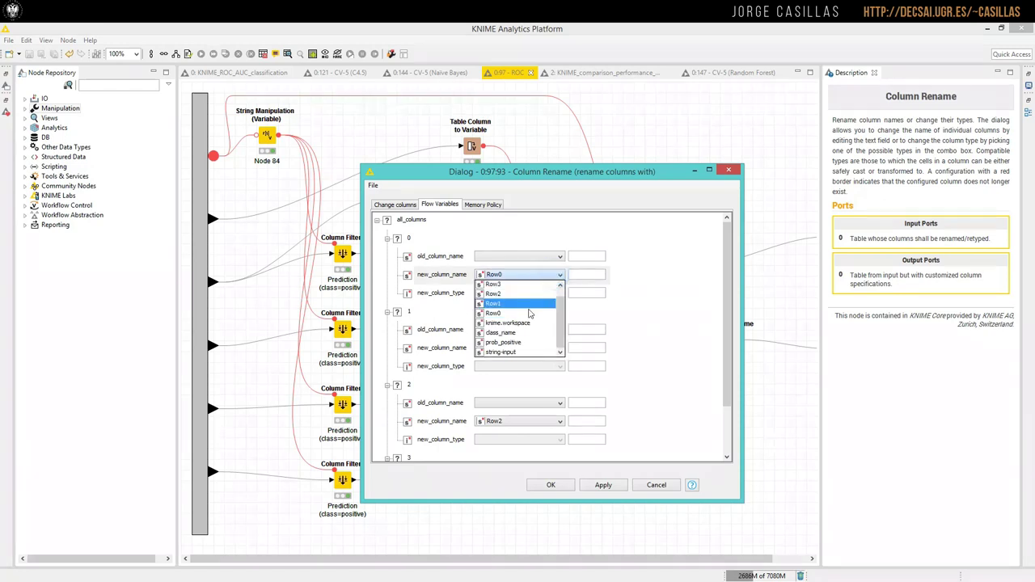
left_click(693, 320)
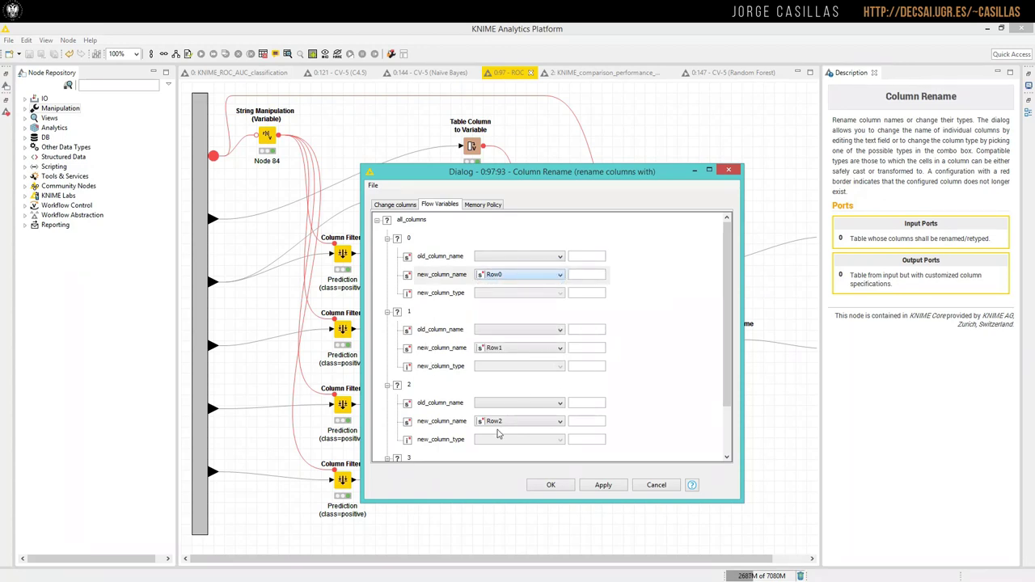
scroll(501, 421, "down", 3)
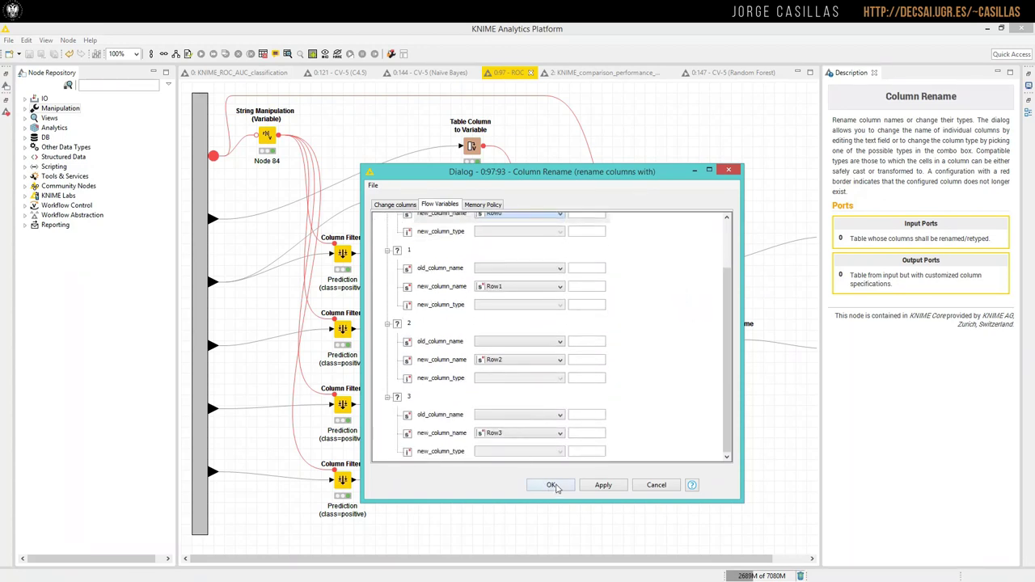
left_click(395, 204)
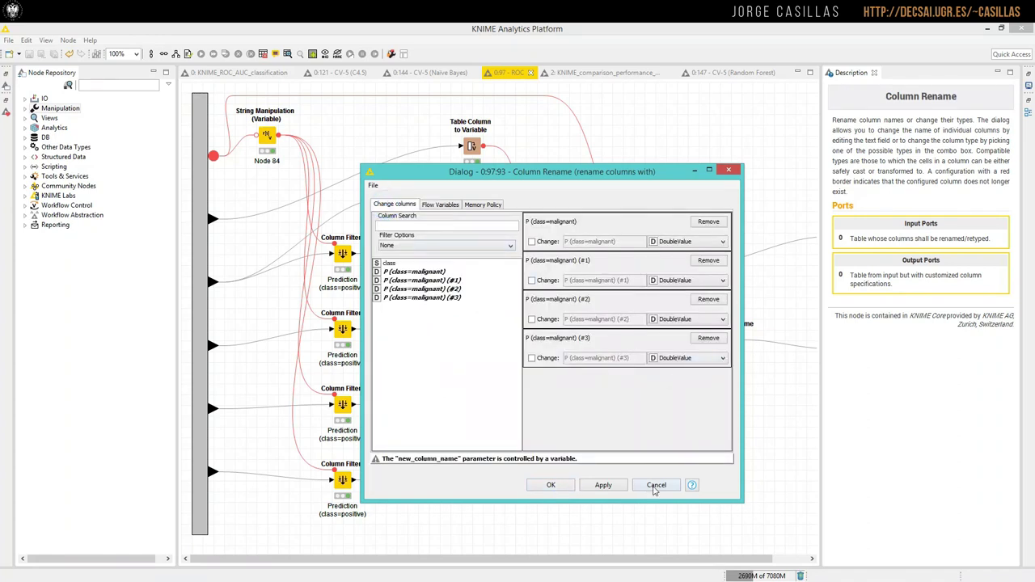
Step: Cancel the Column Rename settings and view its renamed/retyped output table
left_click(652, 484)
right_click(566, 319)
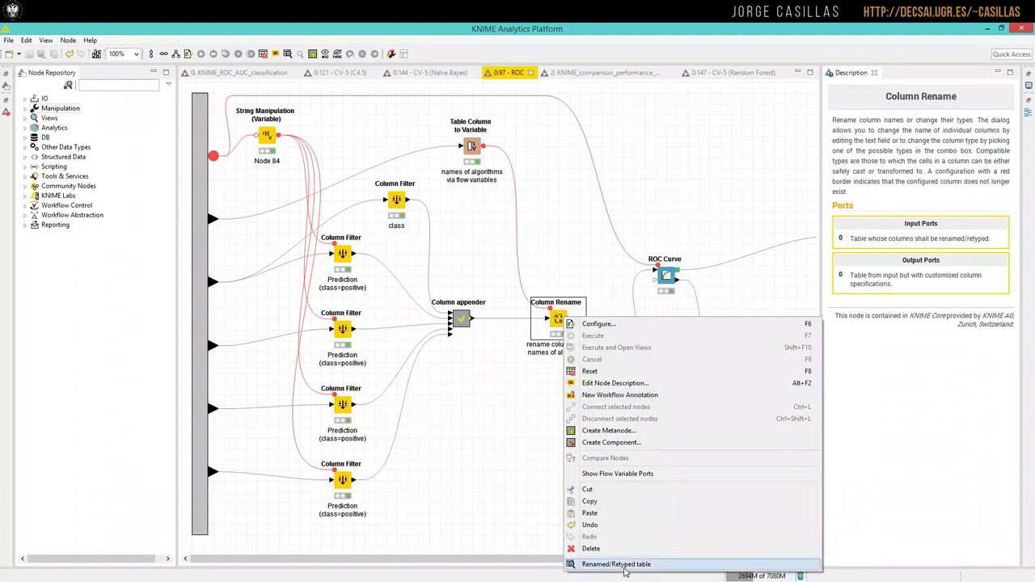
left_click(622, 564)
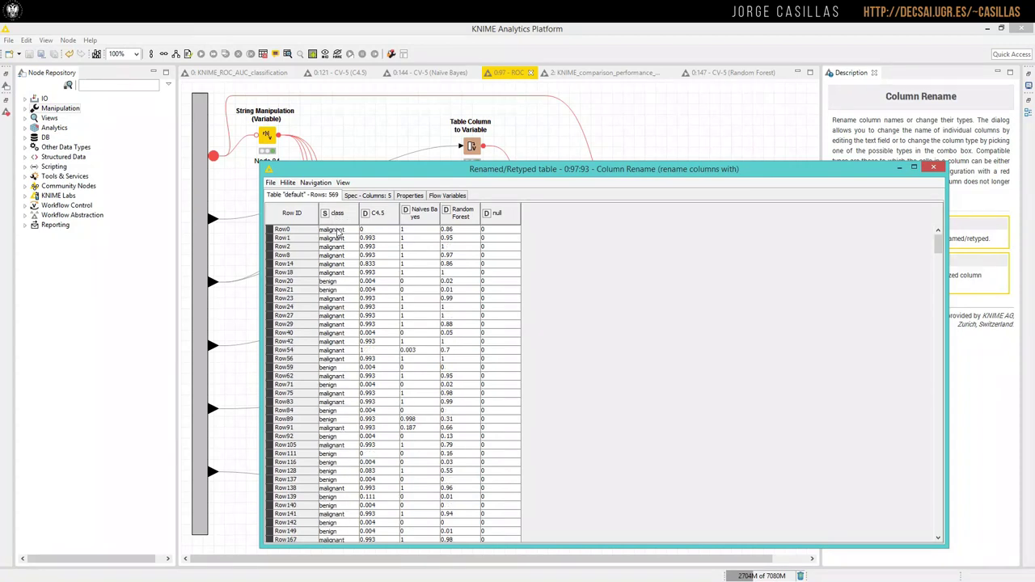
Step: Check the C4.5, Naives Bayes, Random Forest and null column headers, then close the table
left_click(373, 213)
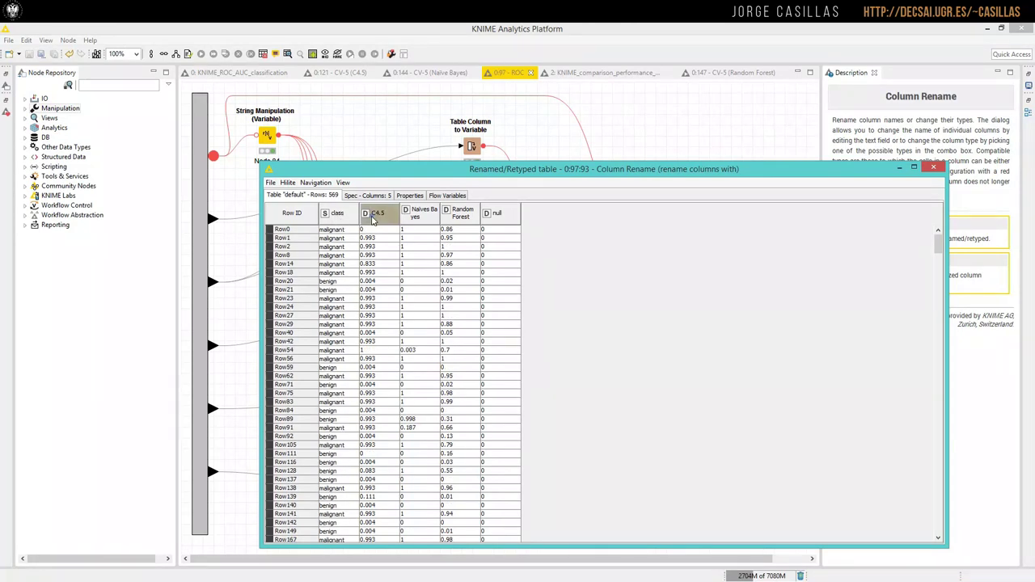
left_click(447, 213)
left_click(472, 213)
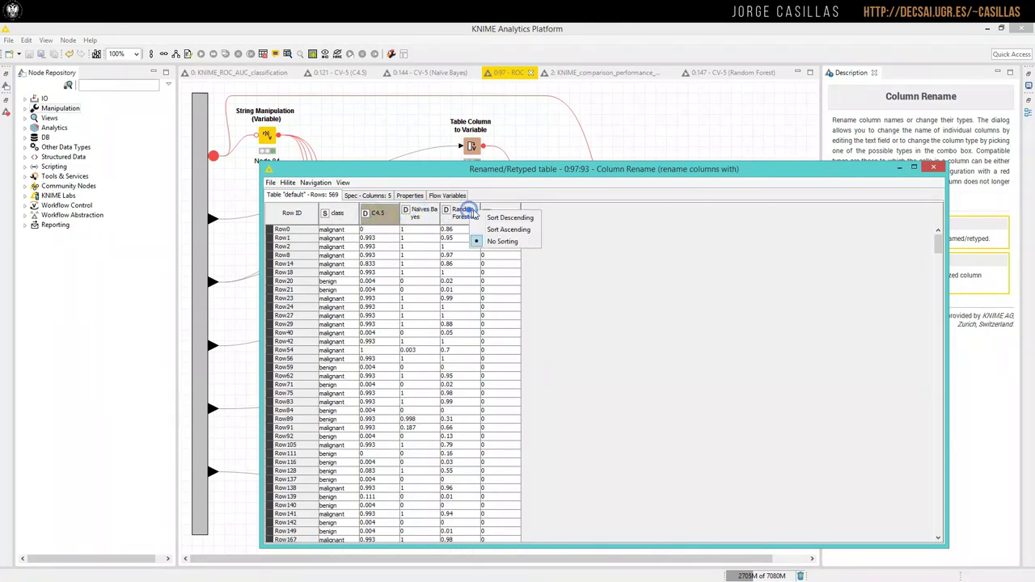
left_click(589, 234)
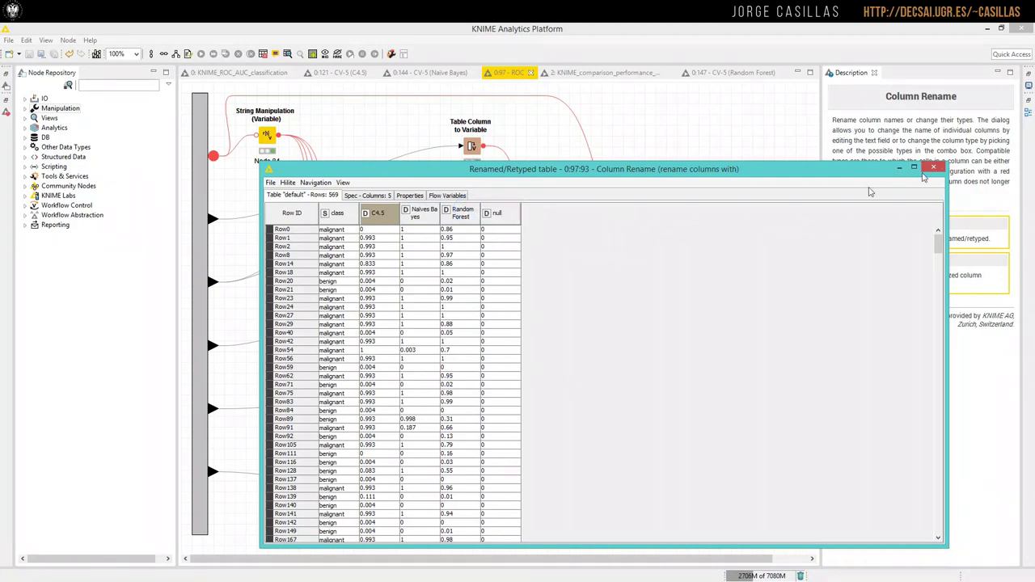
left_click(496, 213)
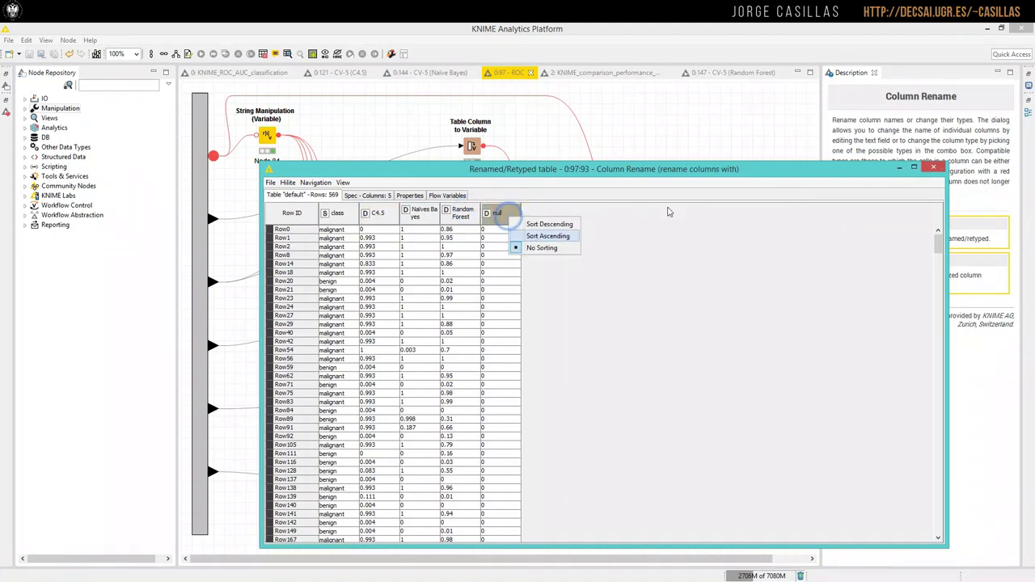
left_click(936, 170)
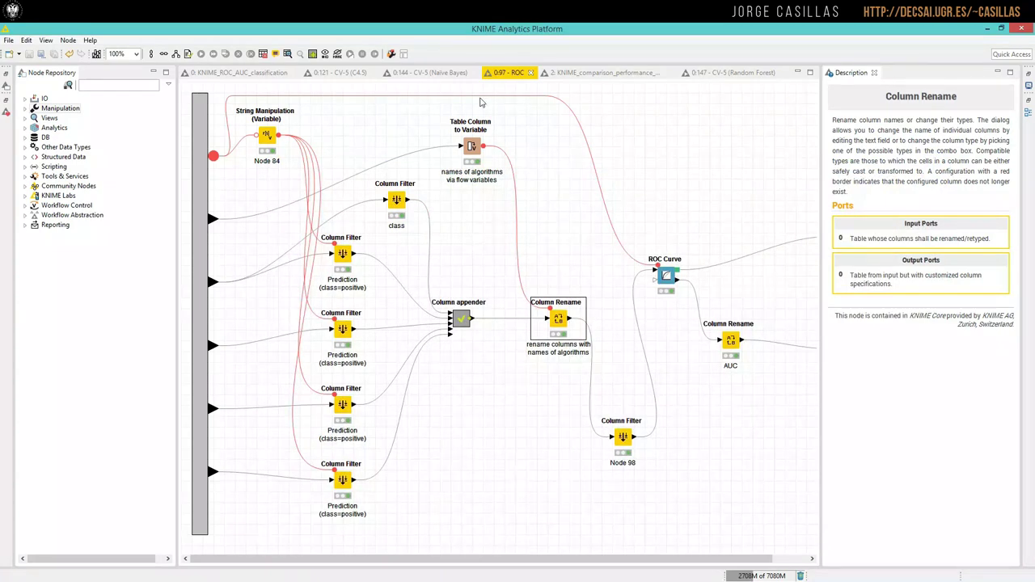
Step: Check the null ROC node's constant value 0, cancel, and go back to the '0:97 - ROC' tab
left_click(257, 74)
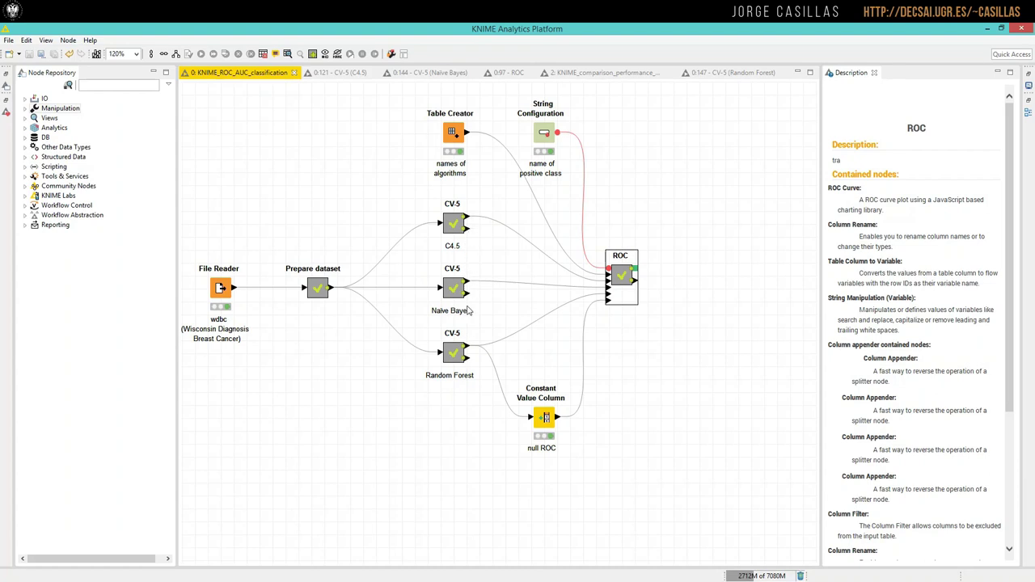
double_click(547, 419)
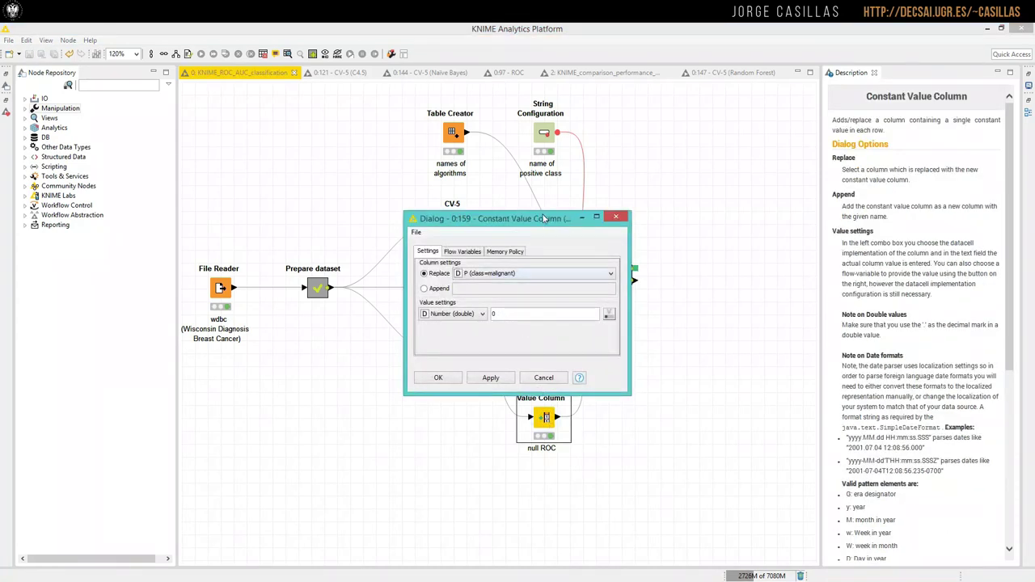
left_click_drag(543, 218, 539, 182)
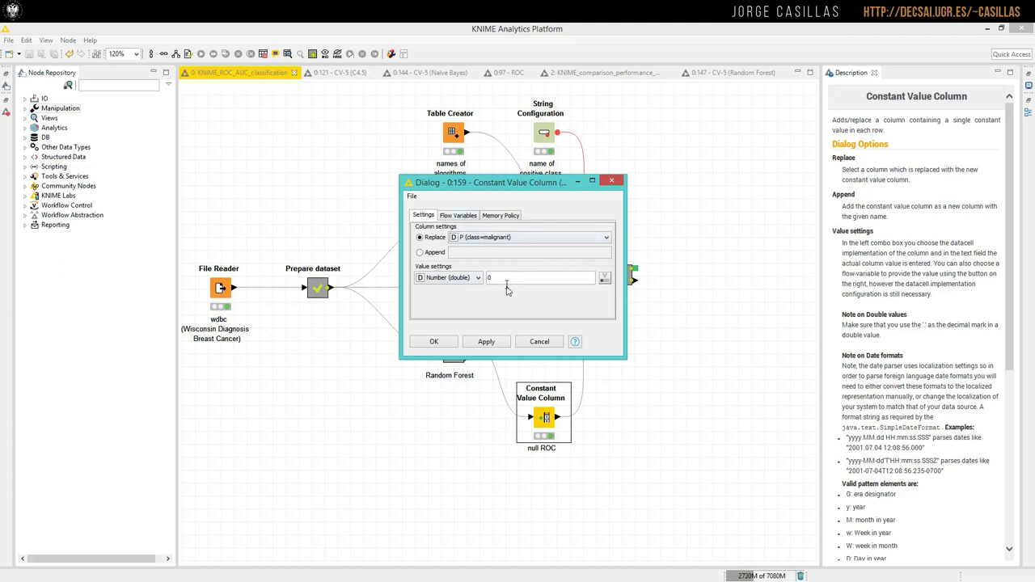
double_click(507, 283)
left_click(539, 341)
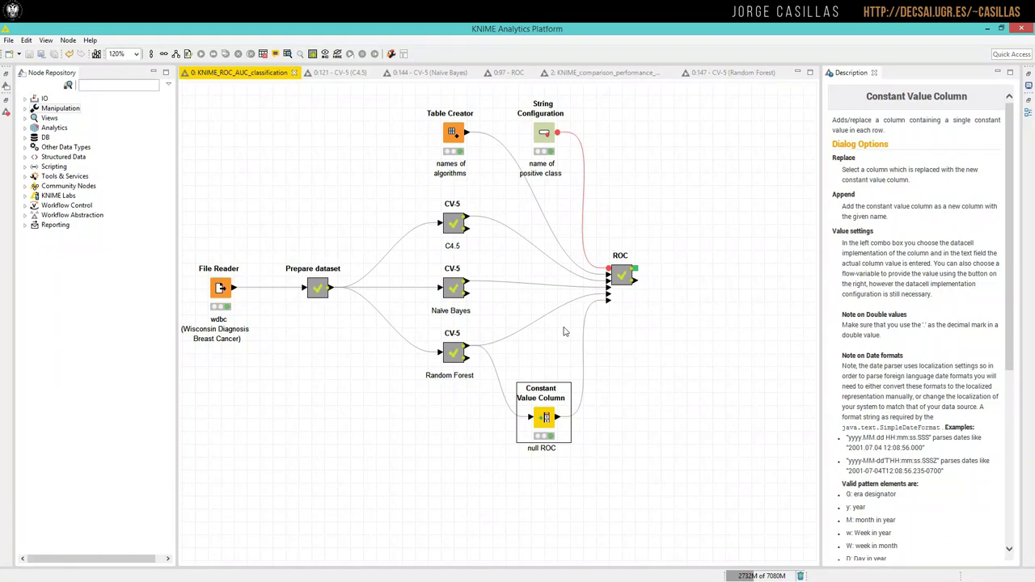
left_click(516, 74)
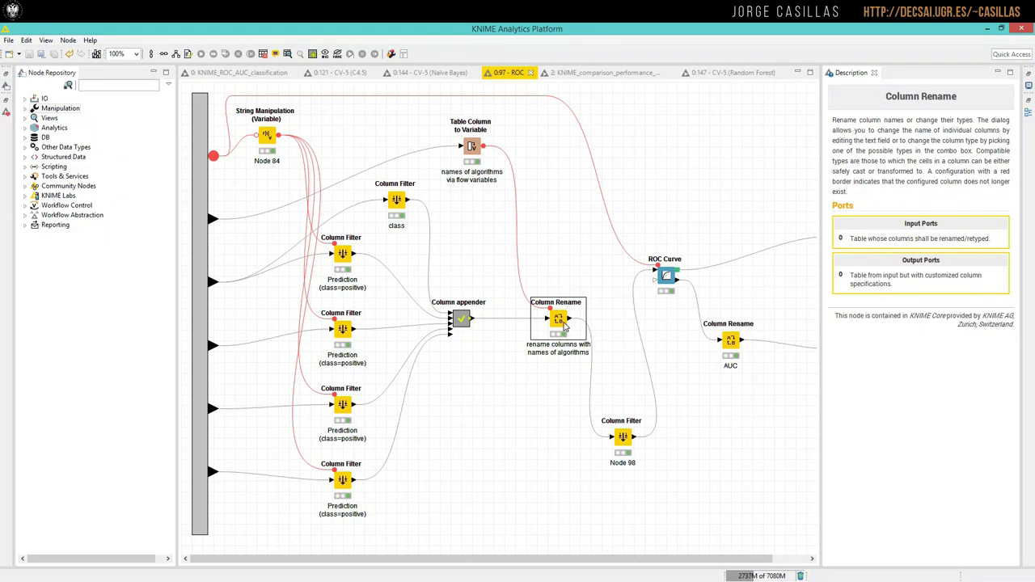
Step: View Node 98's filtered table with class, C4.5, Naives Bayes and Random Forest
right_click(622, 437)
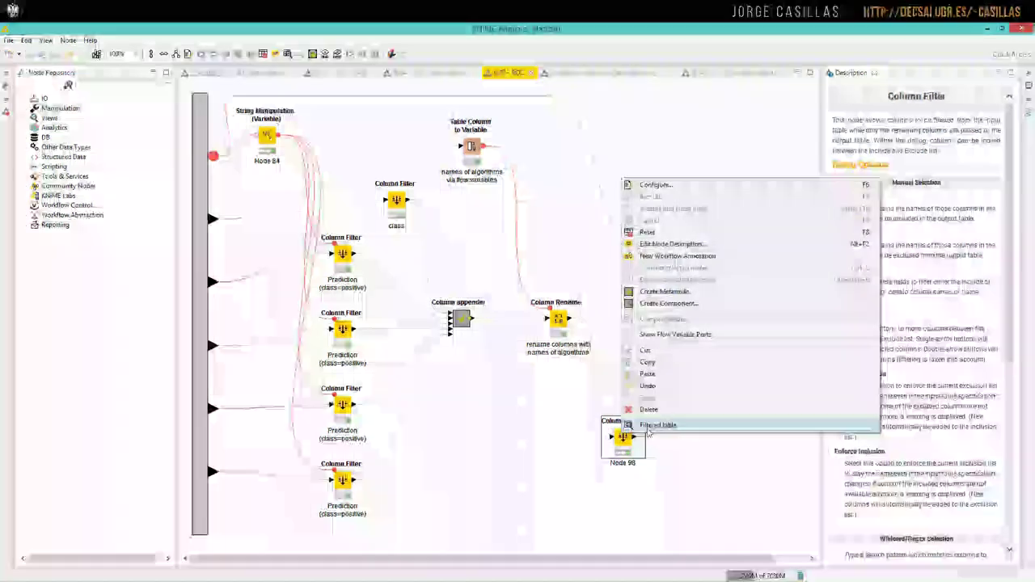
left_click(639, 424)
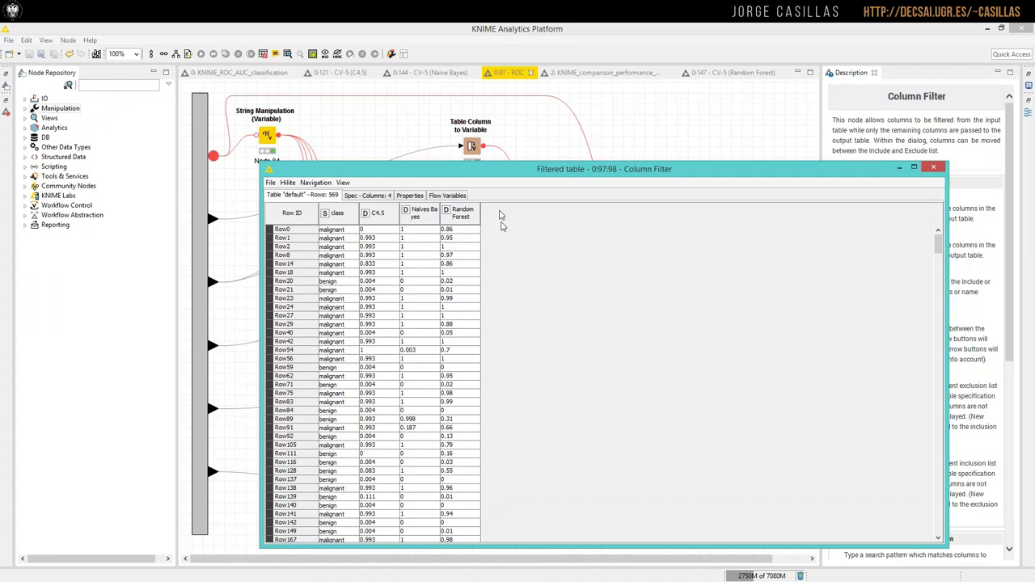
left_click(938, 167)
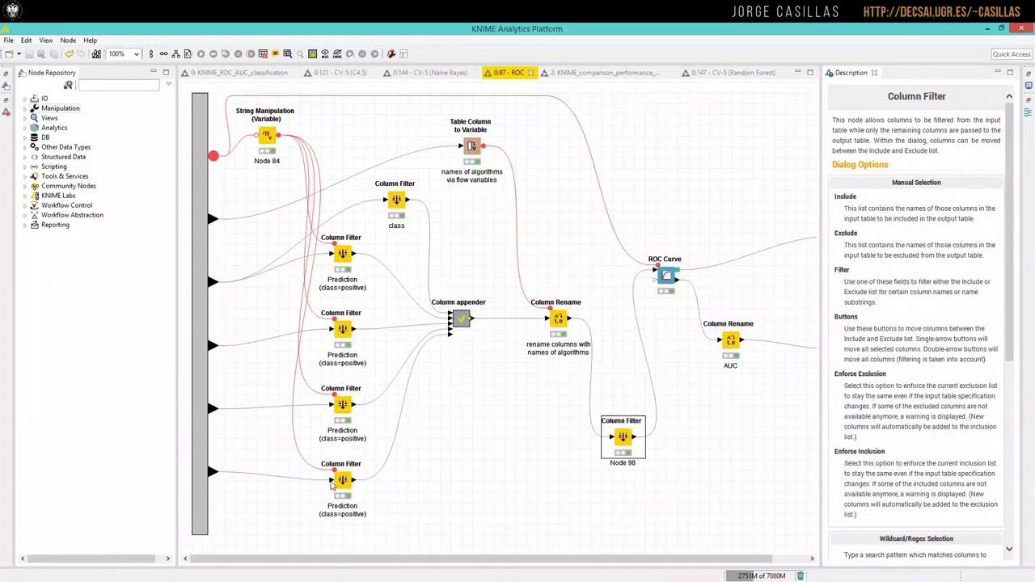
Step: Open Node 98's Column Filter settings
left_click(333, 482)
left_click(509, 469)
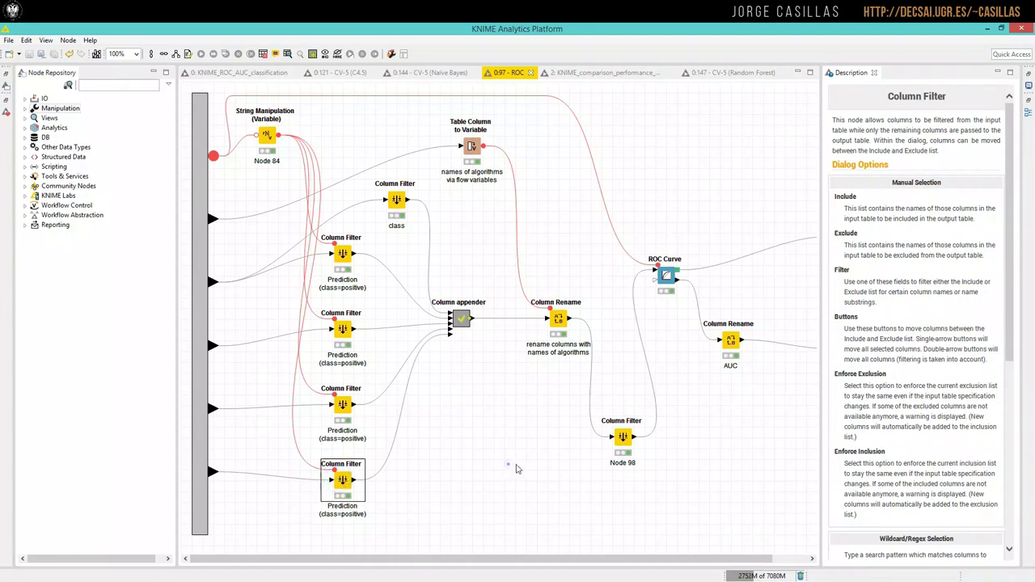
double_click(623, 437)
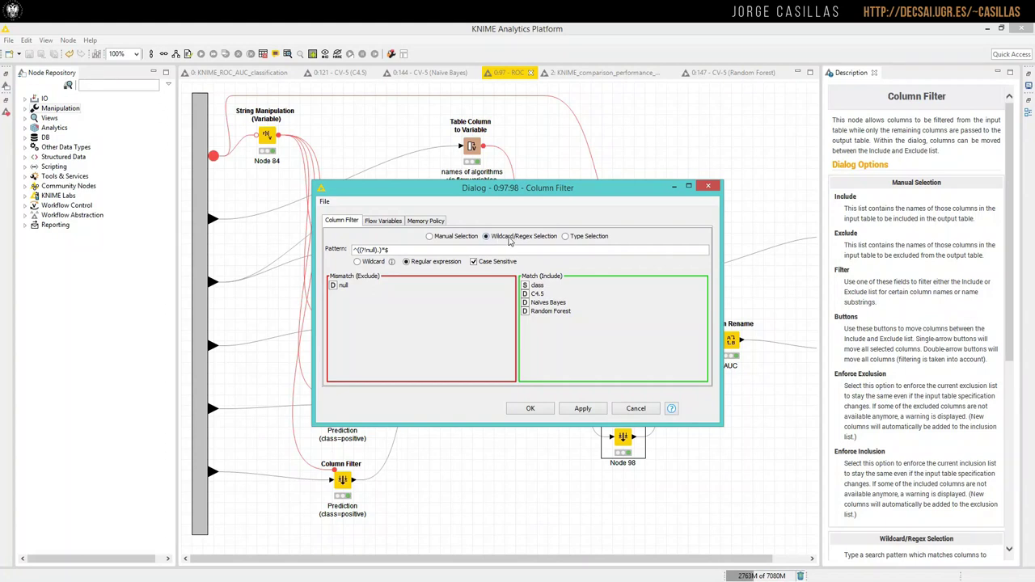
Step: Inspect the regex pattern ^((?!null).)*$ and cancel the filter settings
triple_click(392, 252)
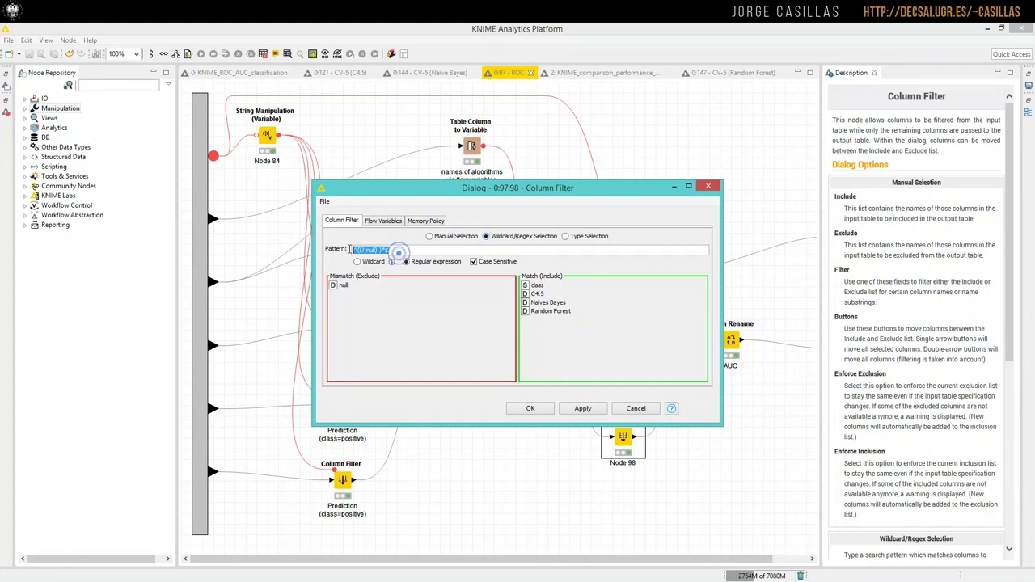
left_click(401, 251)
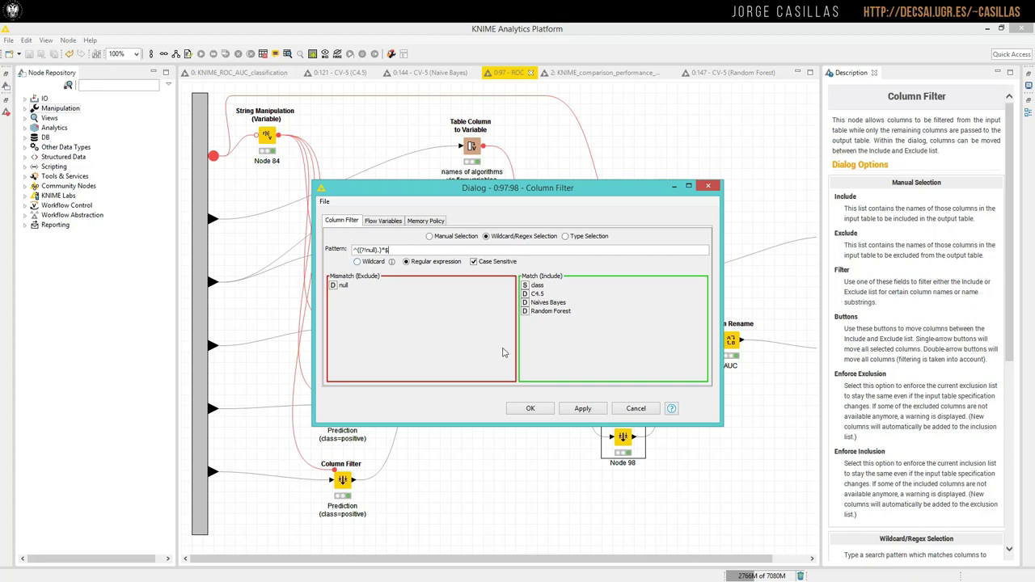
left_click(635, 409)
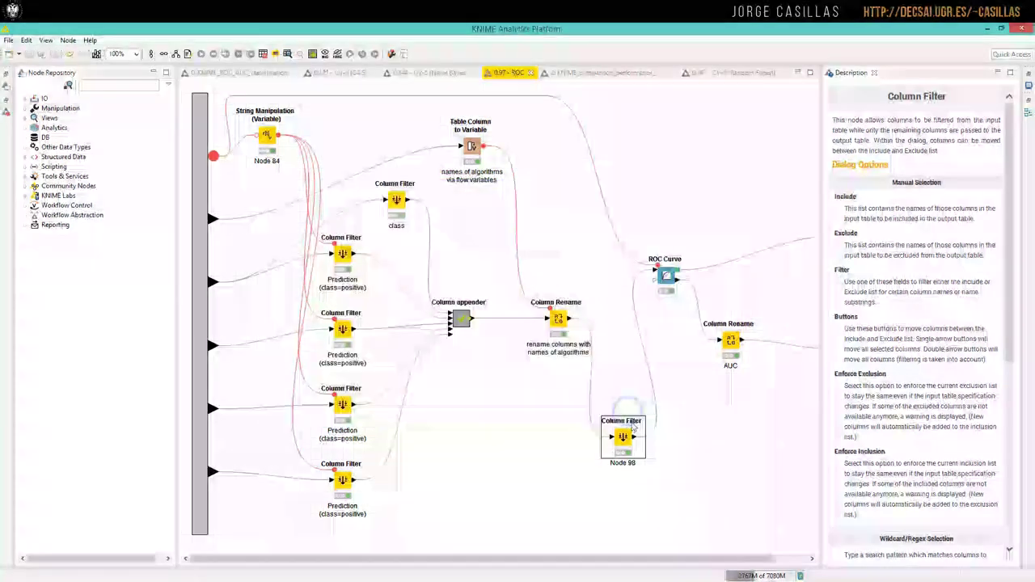
Step: View Node 98's filtered output of 569 rows and 4 columns, then close it
right_click(621, 442)
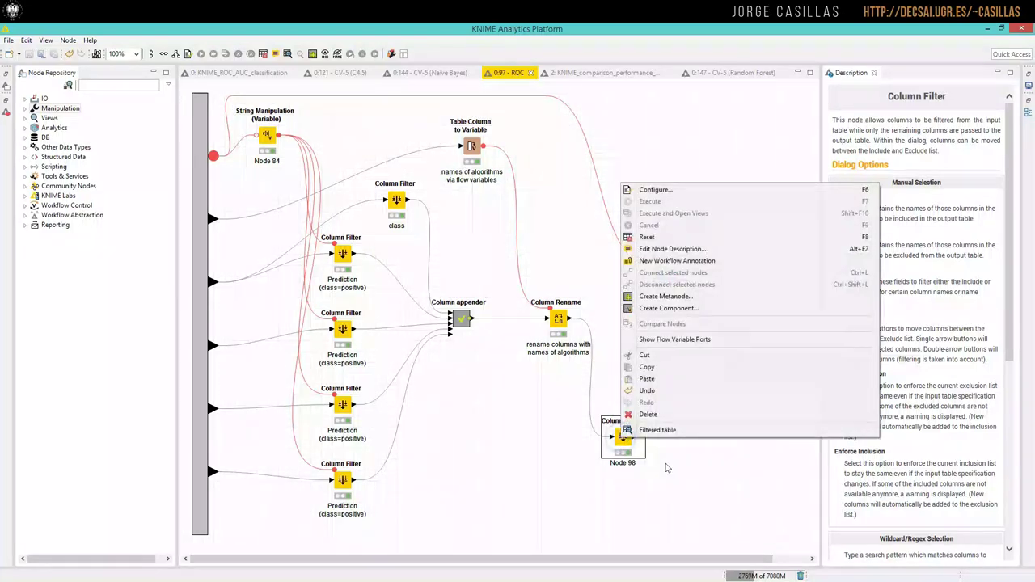
left_click(670, 437)
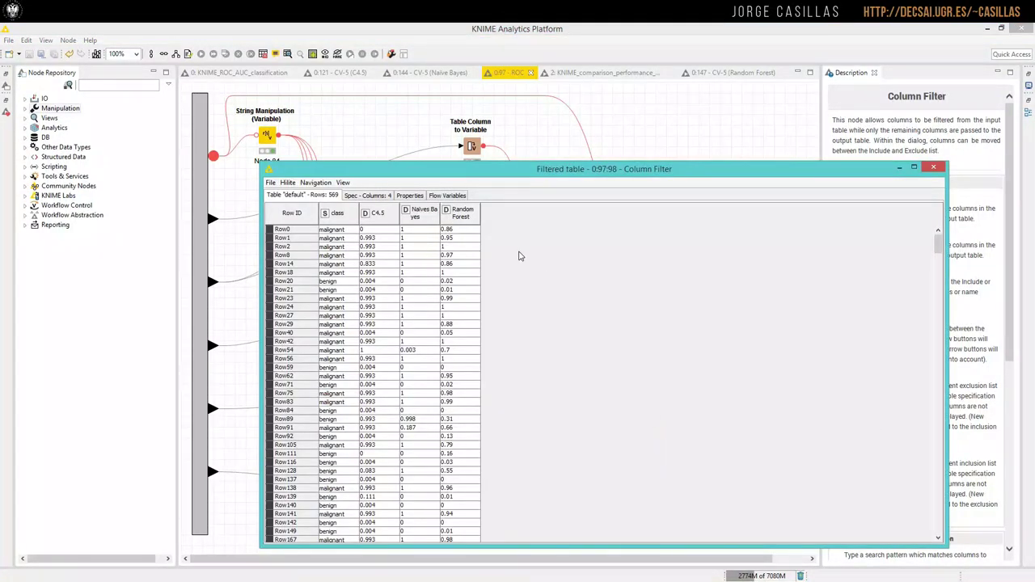
left_click(933, 169)
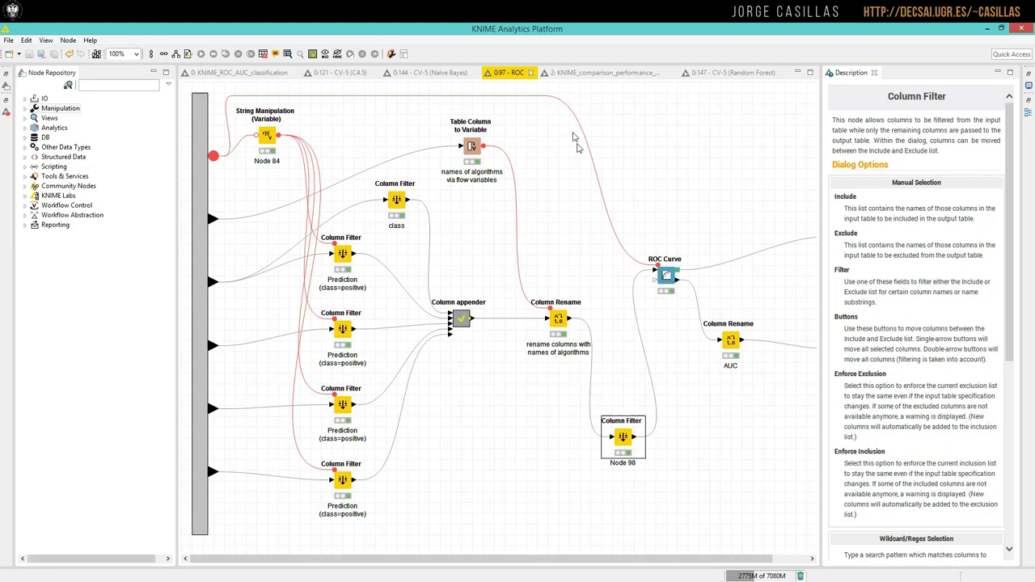
Step: Open the ROC Curve node settings and review its class column and flow variable overrides
double_click(668, 276)
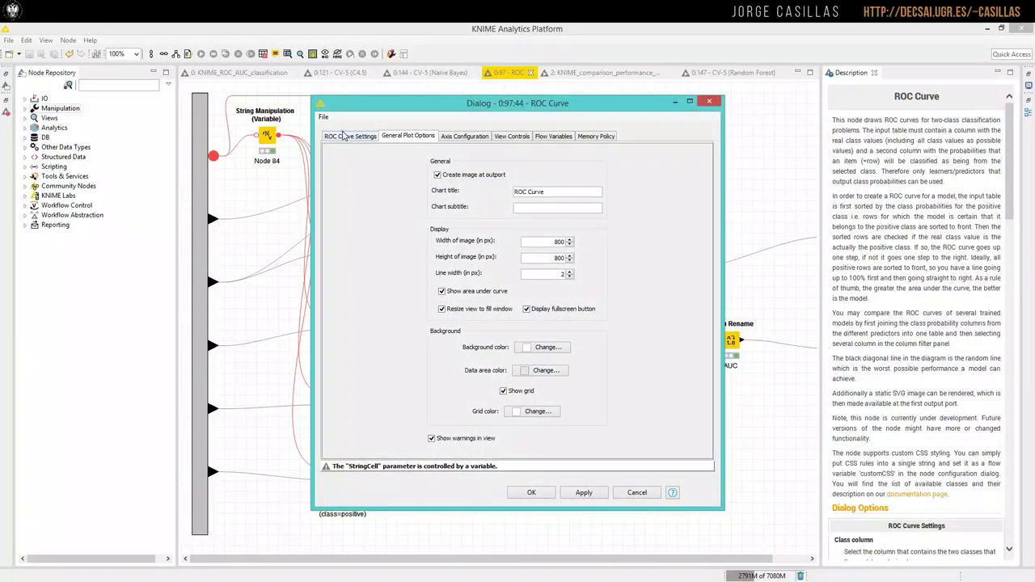
left_click(340, 136)
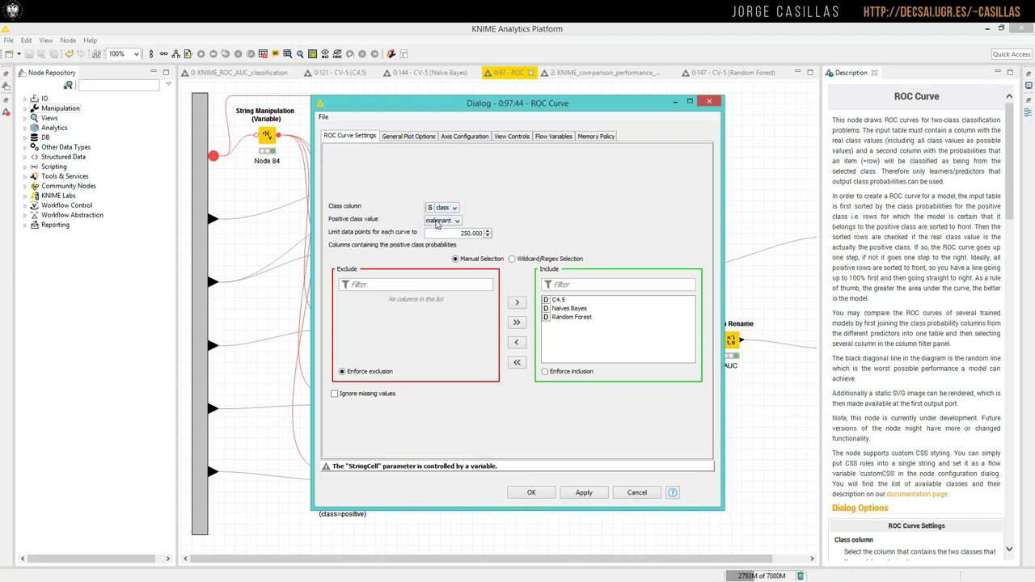
left_click(553, 136)
scroll(566, 209, "down", 3)
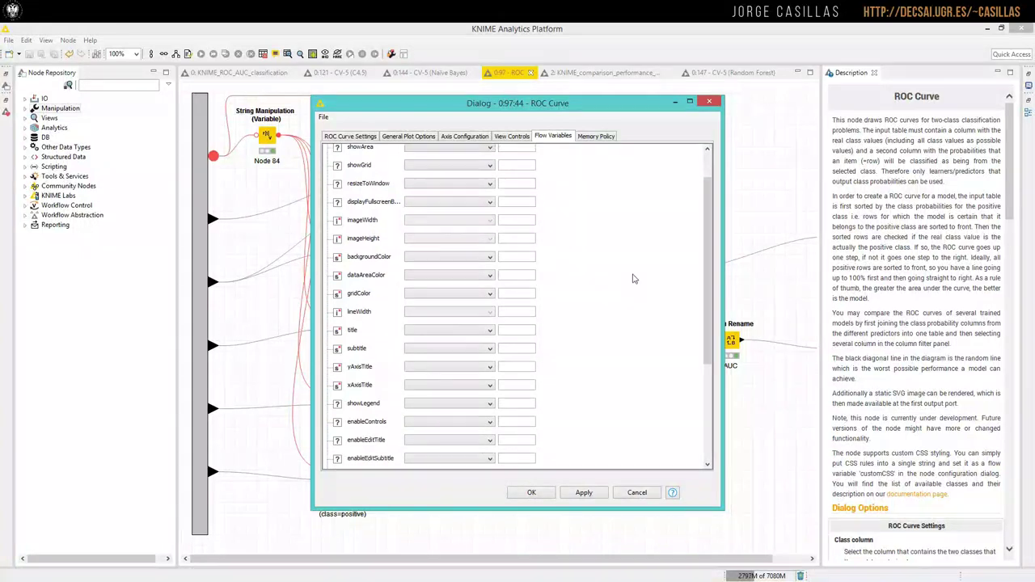
left_click_drag(708, 309, 694, 449)
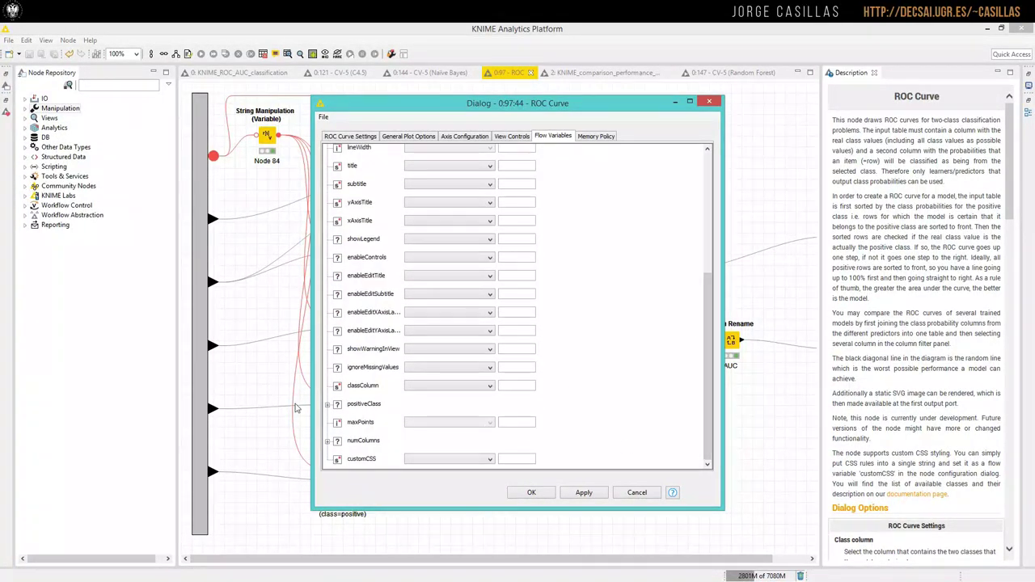
Step: Keep string-input driving the positiveClass variable and confirm malignant as the positive class value
left_click(325, 404)
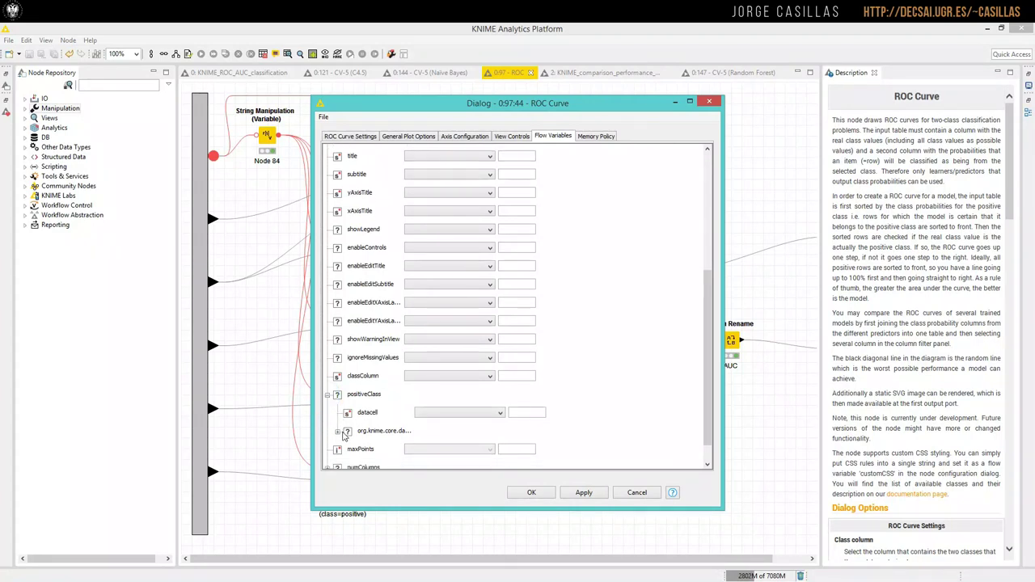
left_click(338, 432)
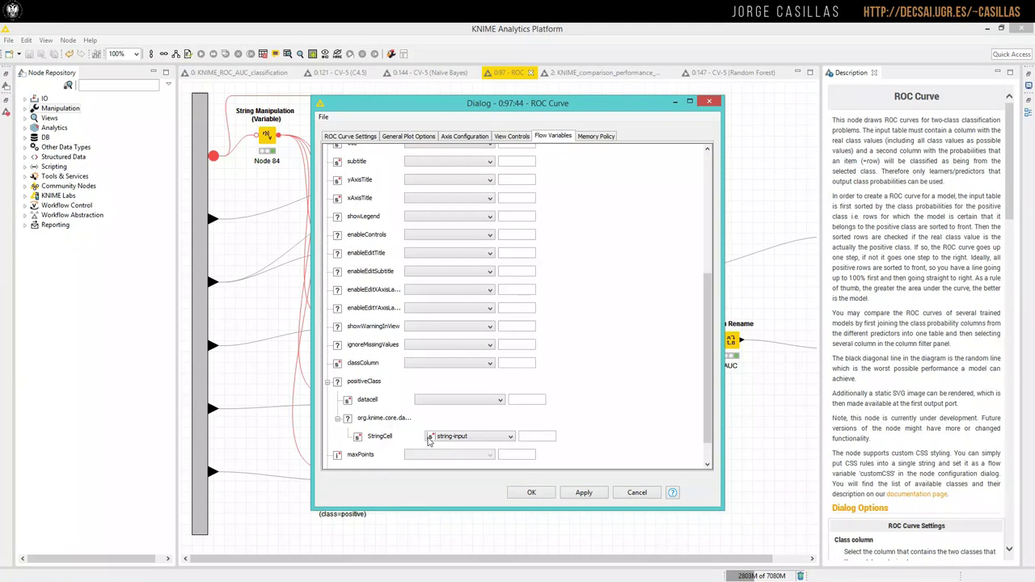
left_click(499, 437)
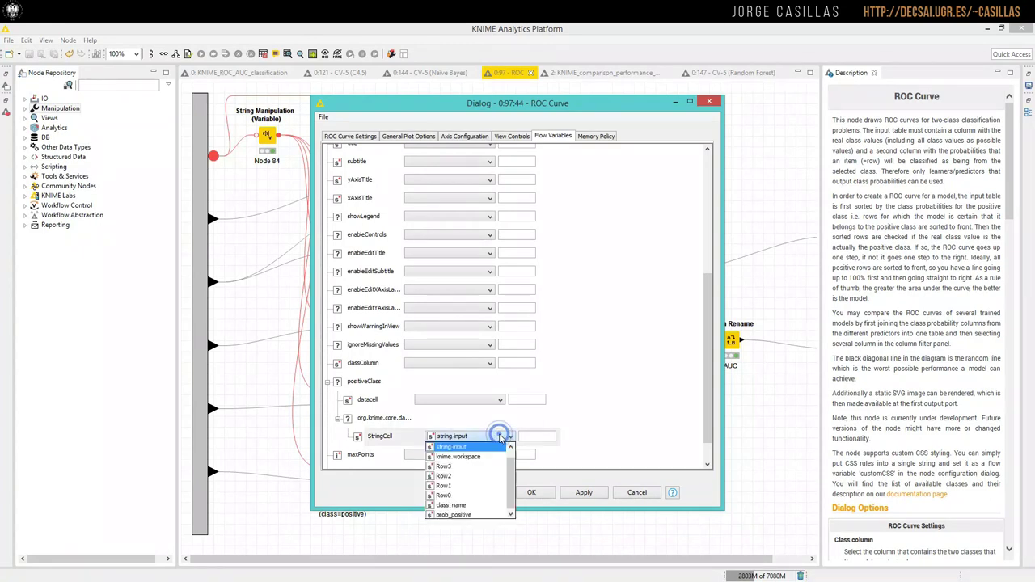
left_click(453, 443)
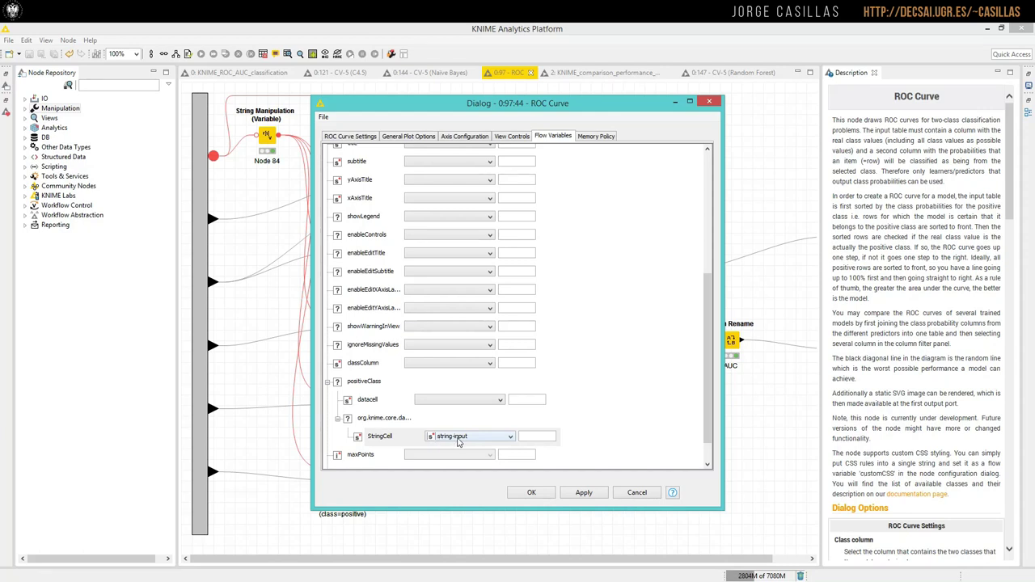
left_click(353, 135)
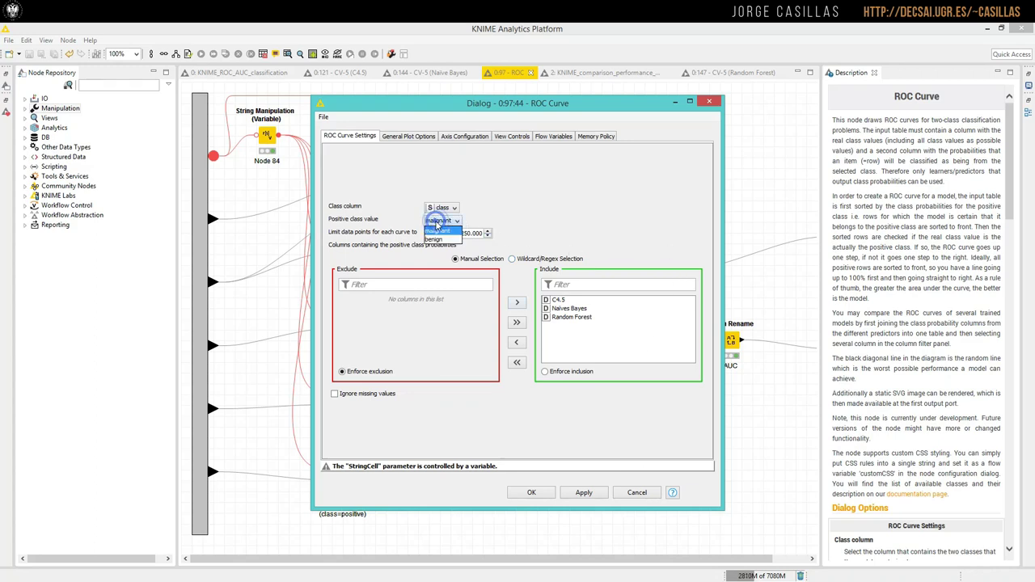
left_click(443, 221)
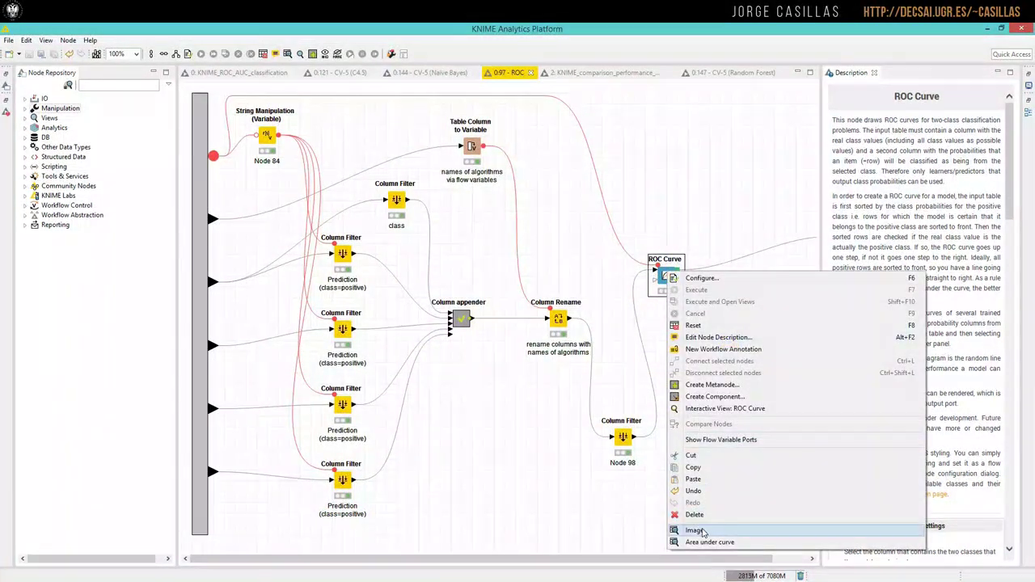
left_click(694, 530)
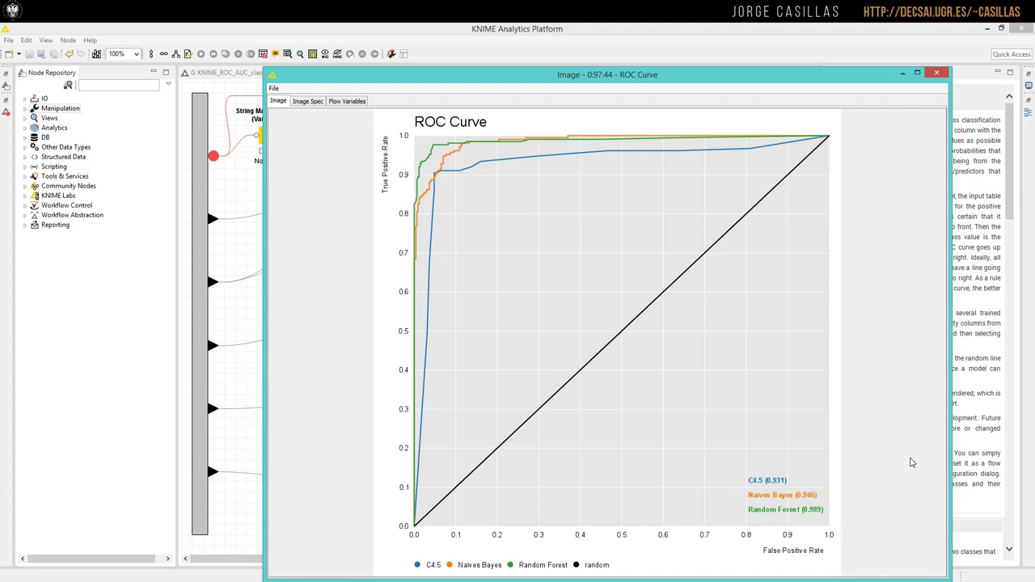
left_click(936, 73)
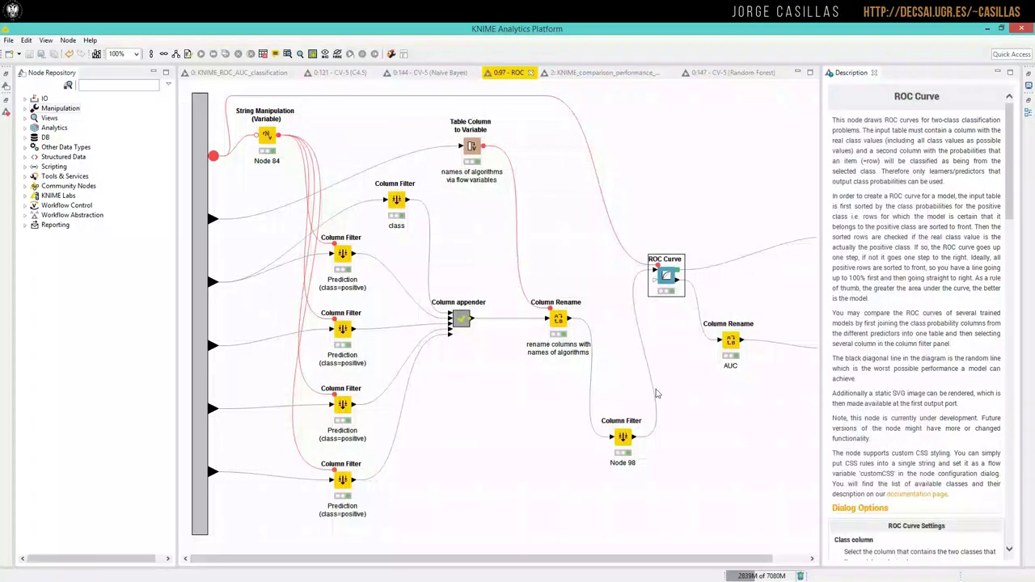
right_click(667, 275)
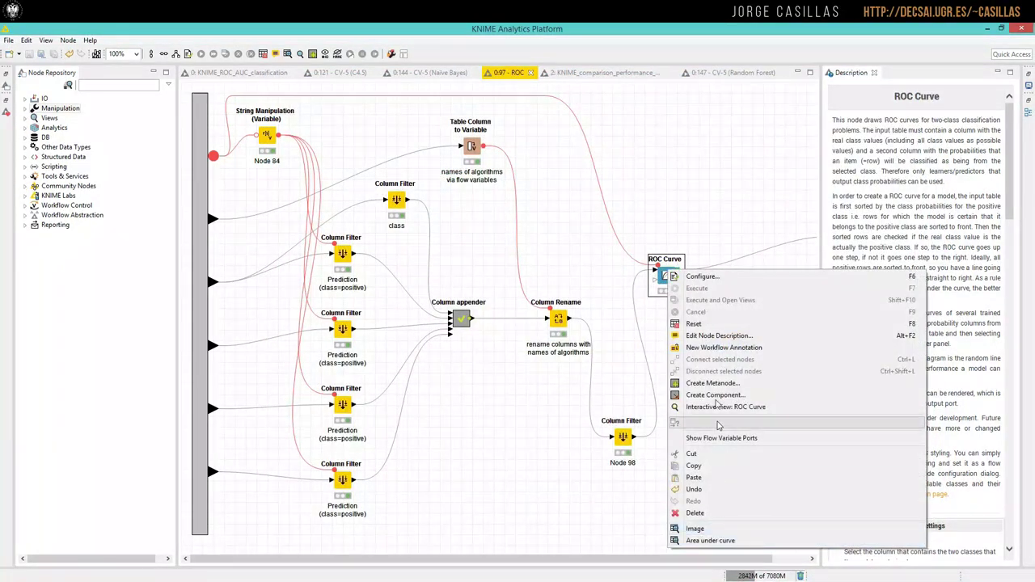
left_click(700, 277)
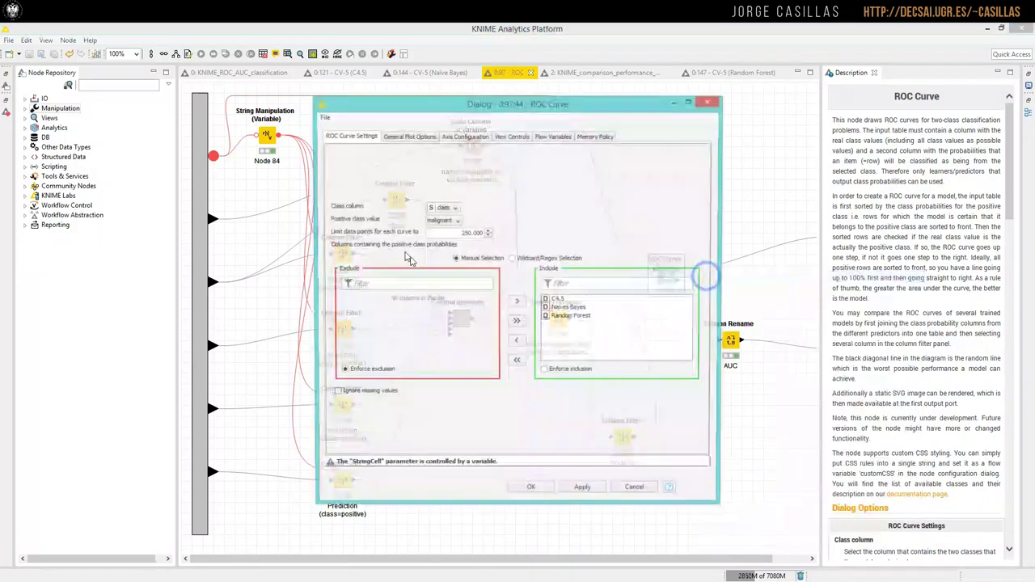
left_click(404, 136)
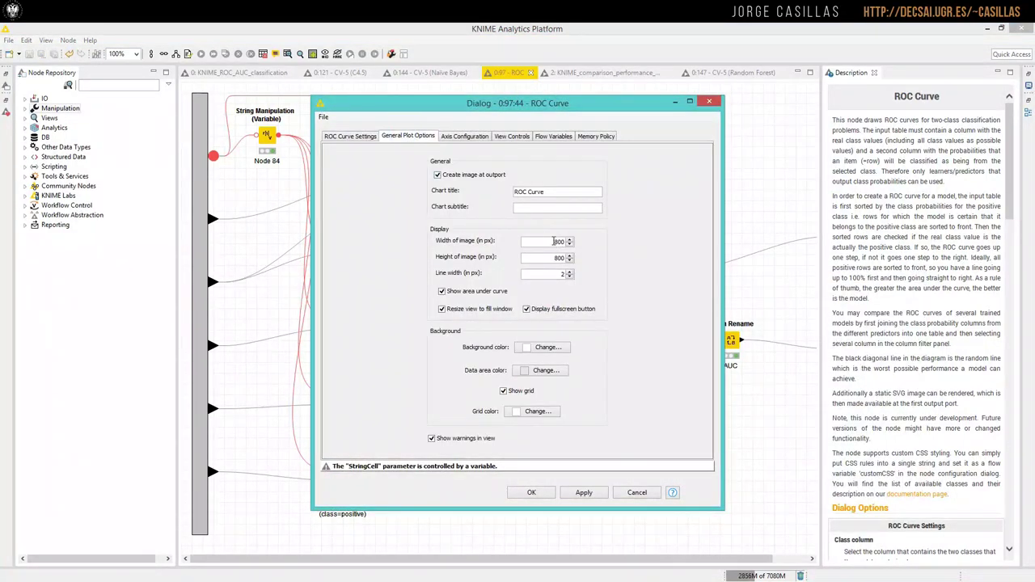
left_click(554, 241)
double_click(550, 258)
left_click(637, 493)
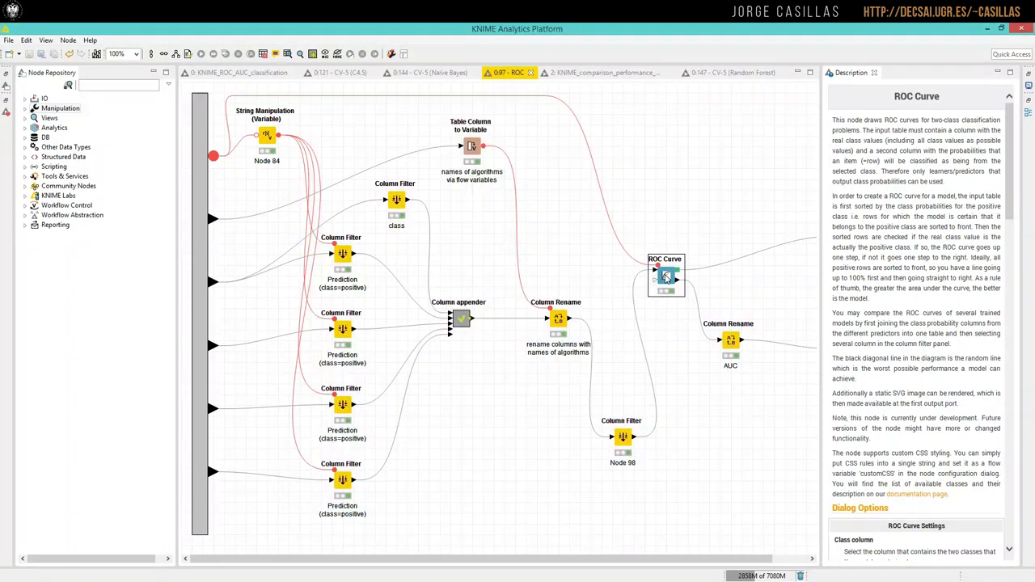
right_click(665, 276)
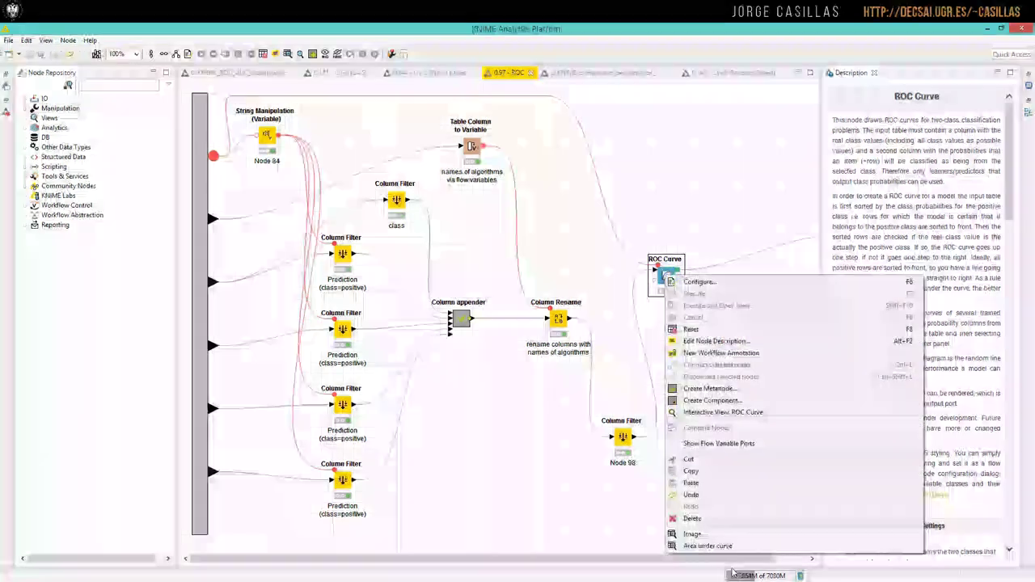
left_click(708, 536)
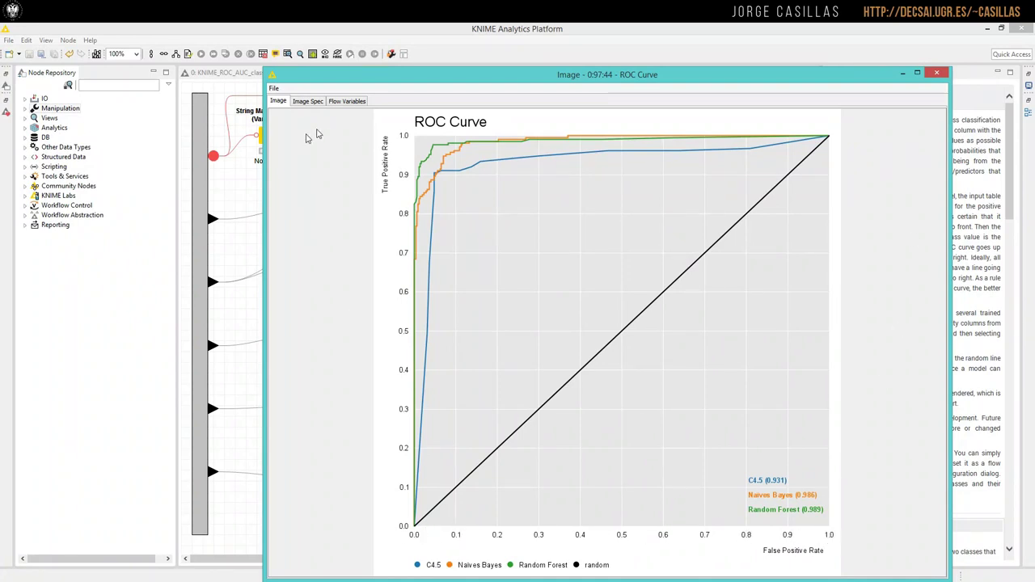
left_click(938, 74)
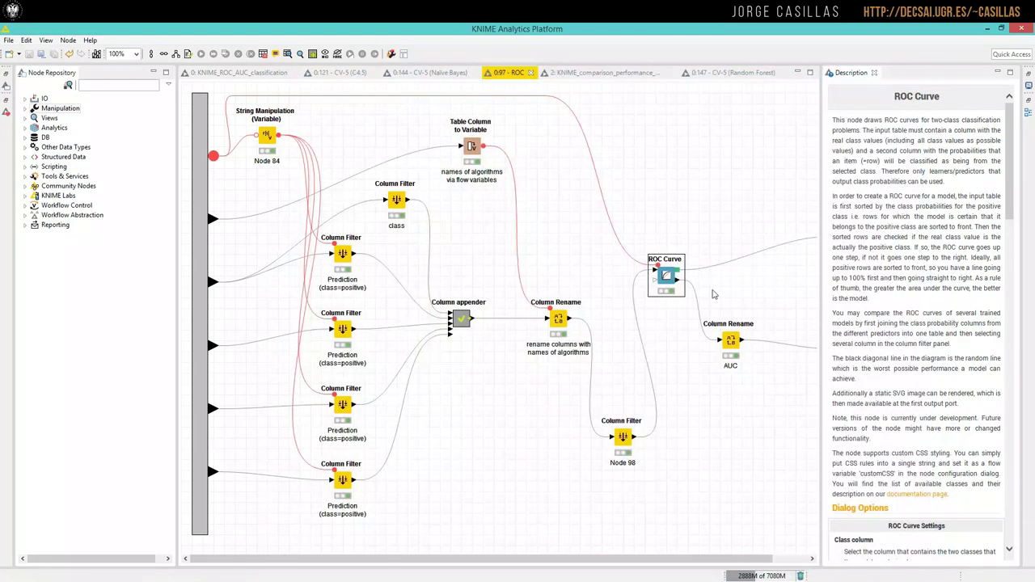
Step: View the ROC Curve node's Area under curve table for the three classifiers
right_click(666, 279)
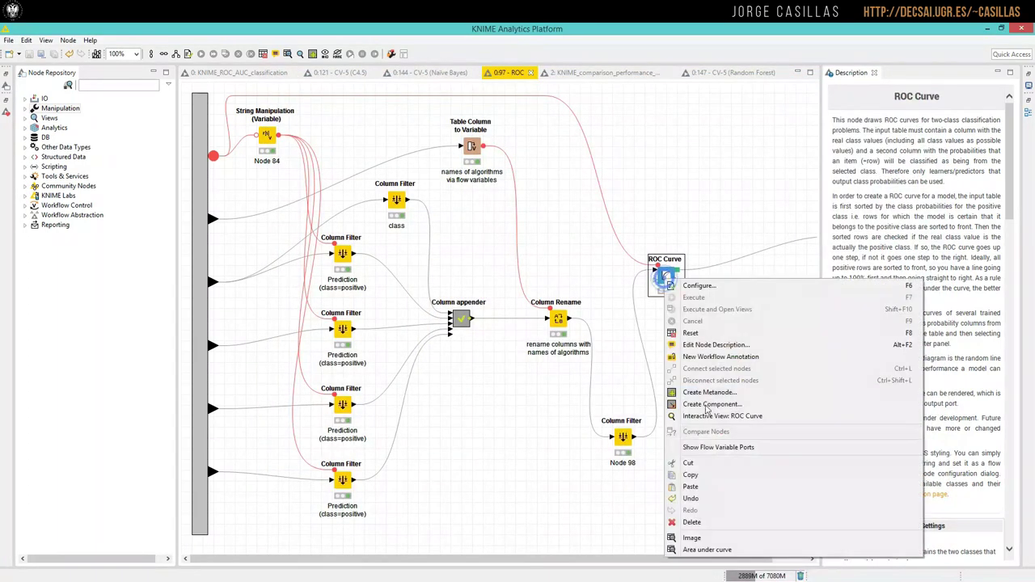
left_click(707, 550)
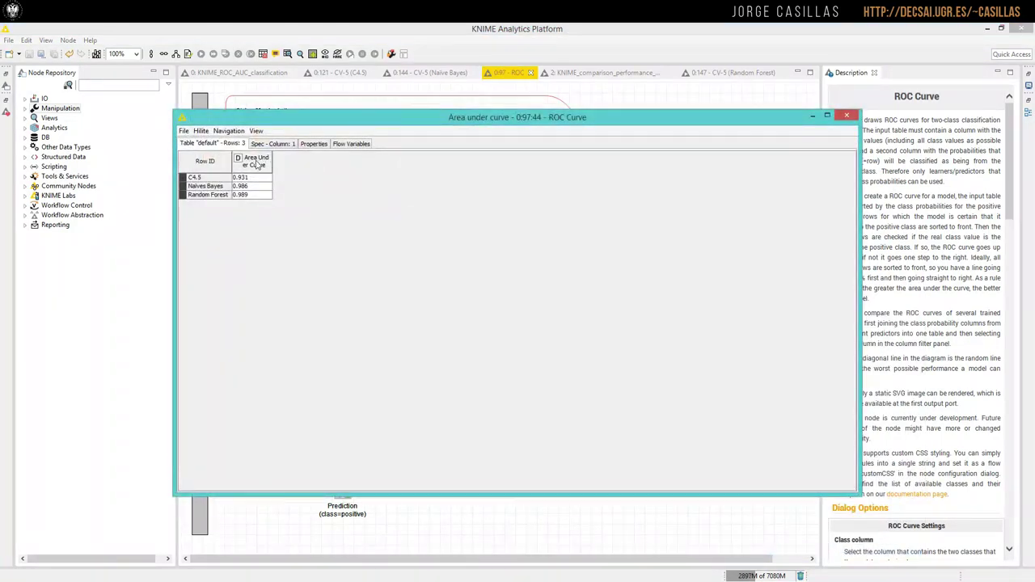
left_click(846, 116)
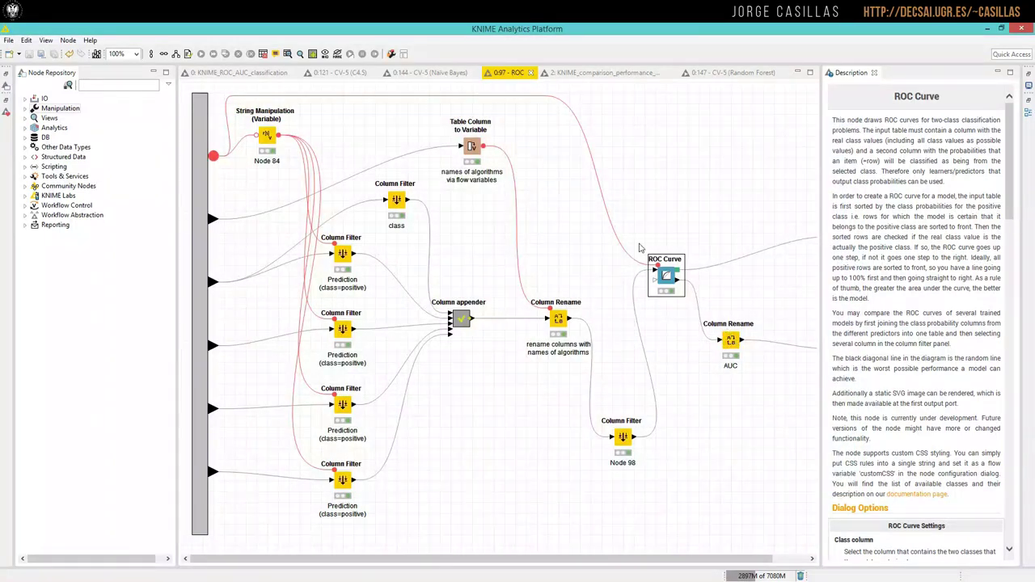
Step: In the KNIME_ROC_AUC_classification workflow, review the ROC node's three-row AUC output table
left_click(260, 73)
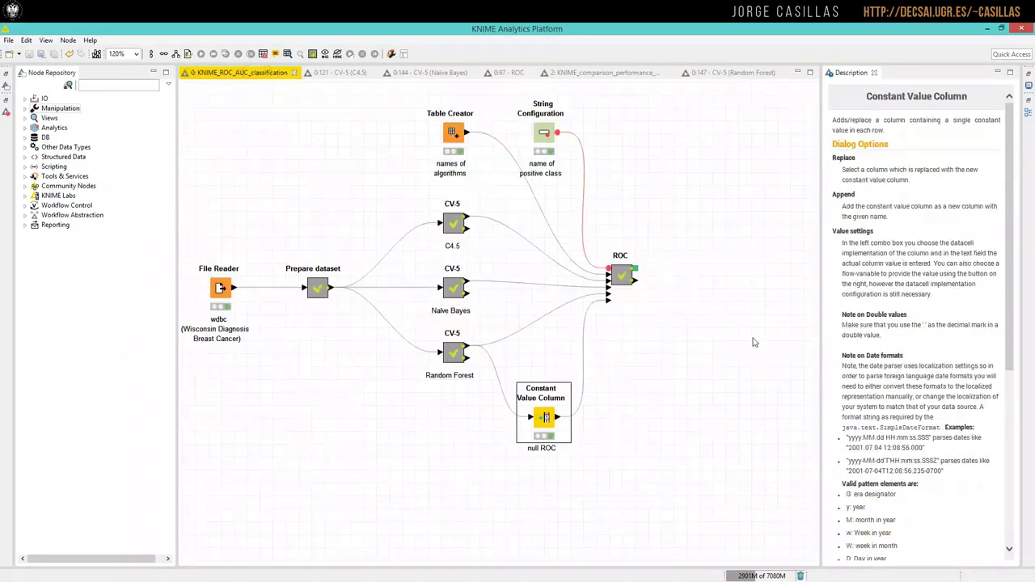
right_click(632, 277)
left_click(719, 531)
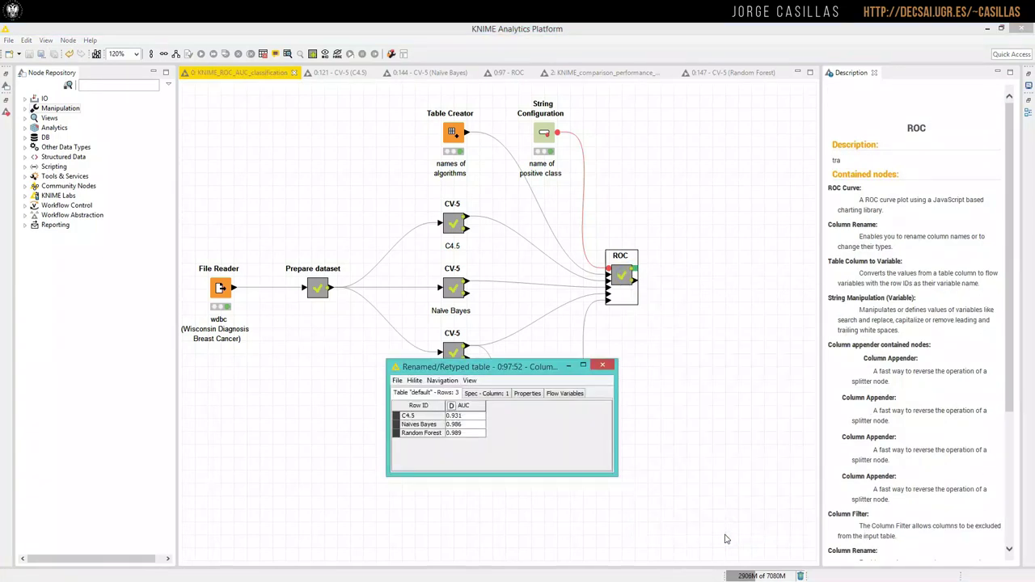
left_click(604, 365)
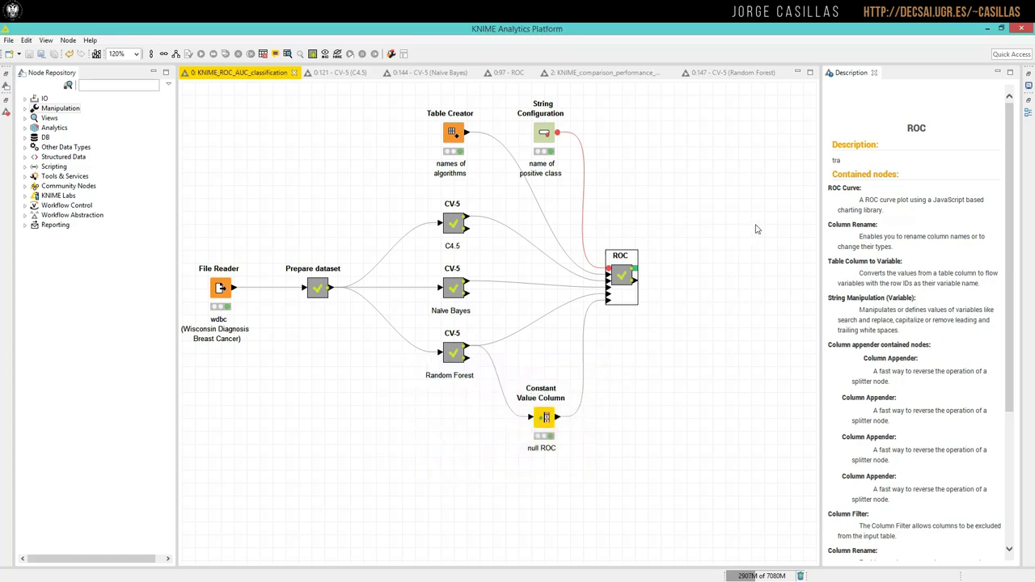
Step: In KNIME_comparison_performance, view the Column Appender table of 3 algorithms across 11 measures
left_click(602, 73)
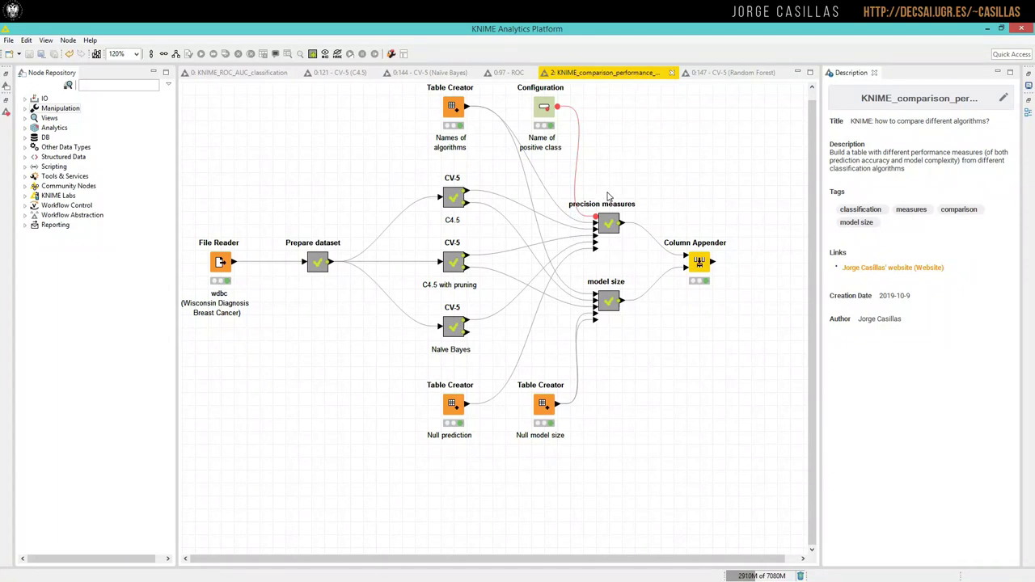
right_click(703, 263)
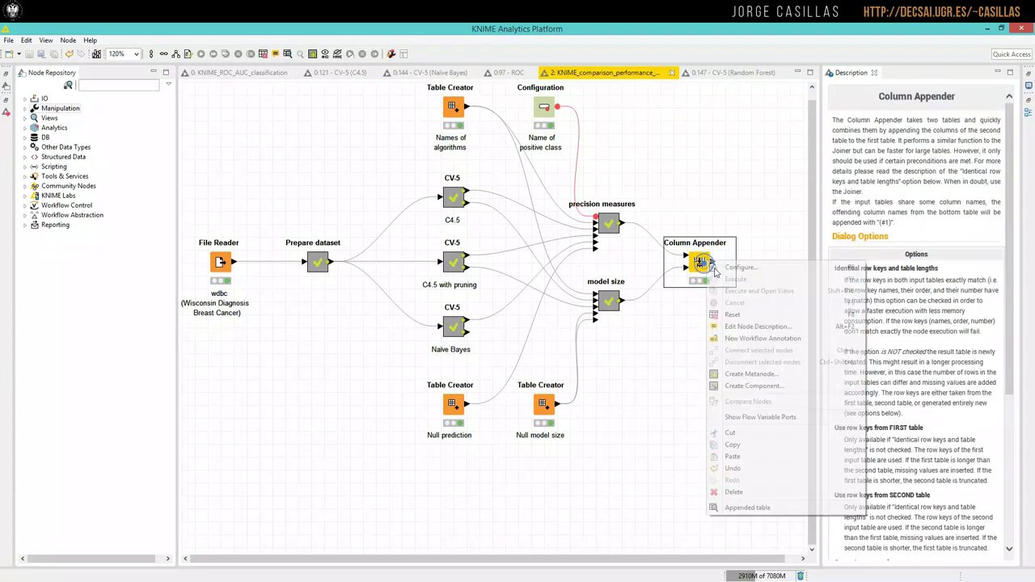
left_click(747, 508)
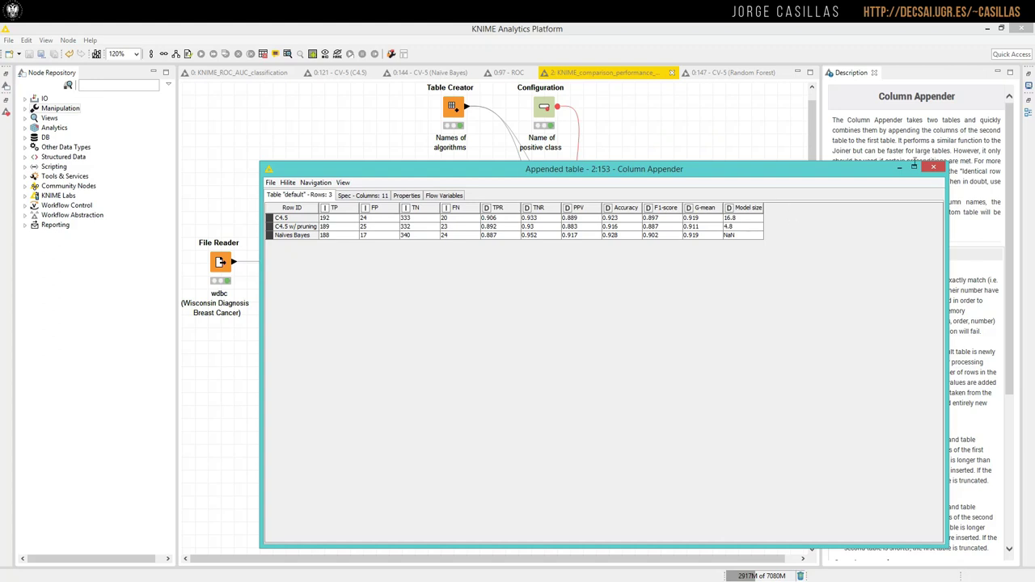
left_click(941, 164)
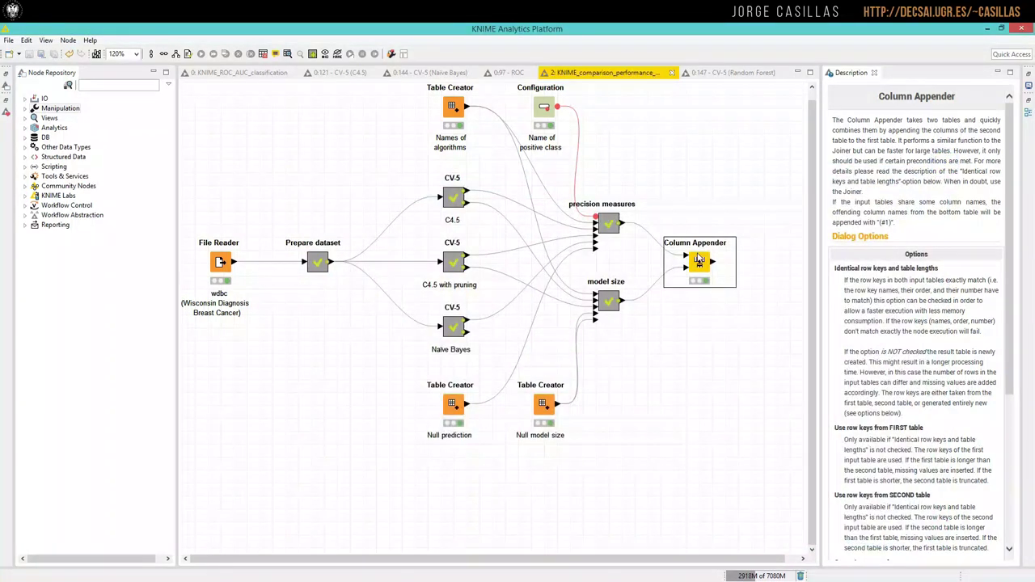
Step: Recheck the ROC node's AUC table in KNIME_ROC_AUC_classification, showing 0.931, 0.986 and 0.989
left_click(233, 74)
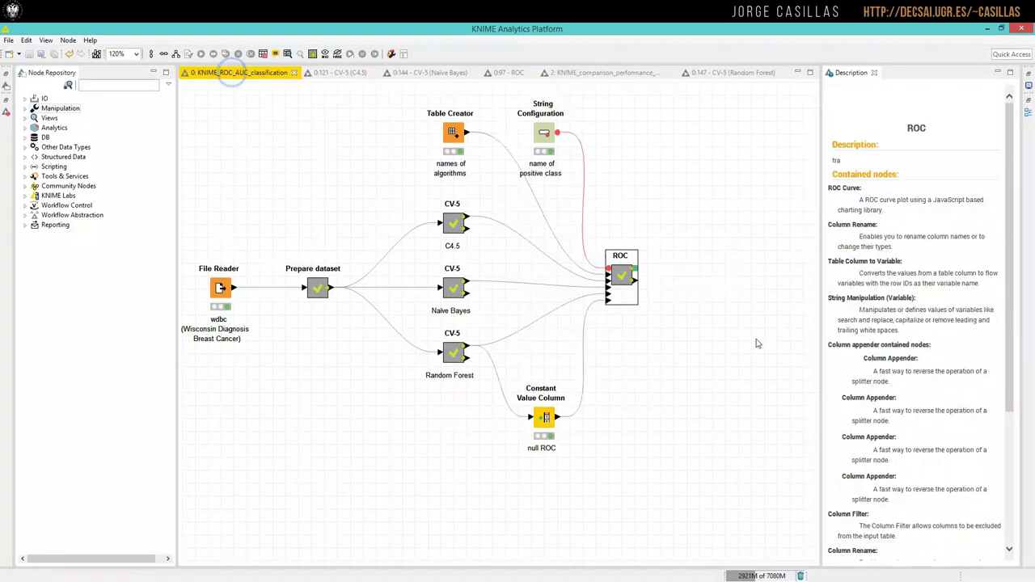
right_click(621, 279)
left_click(719, 536)
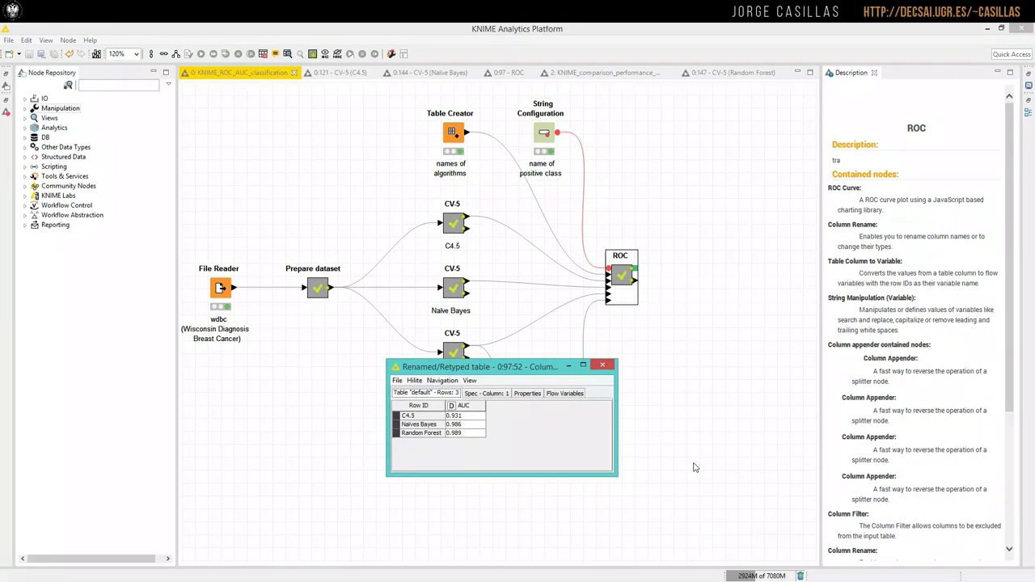
left_click(602, 367)
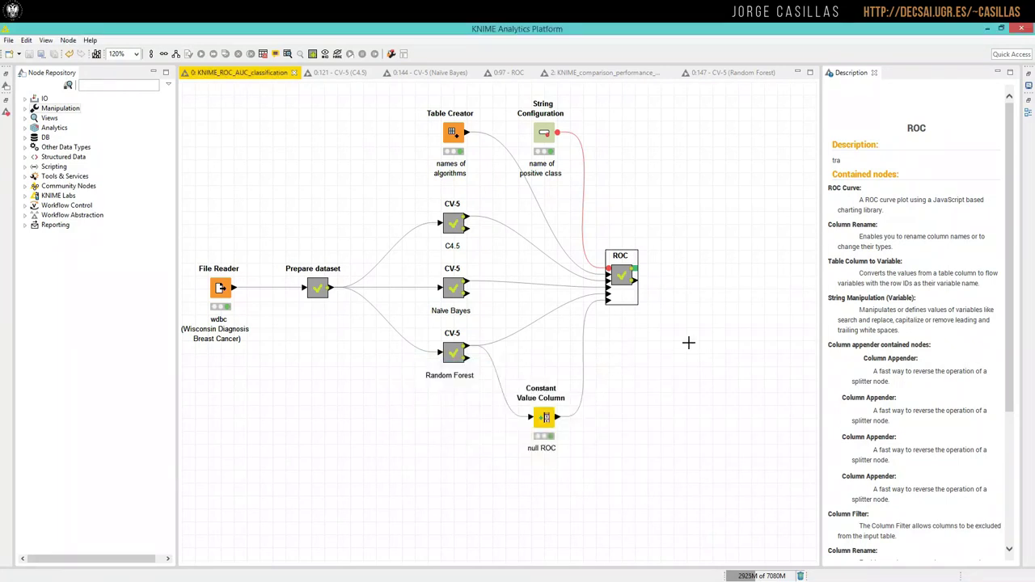